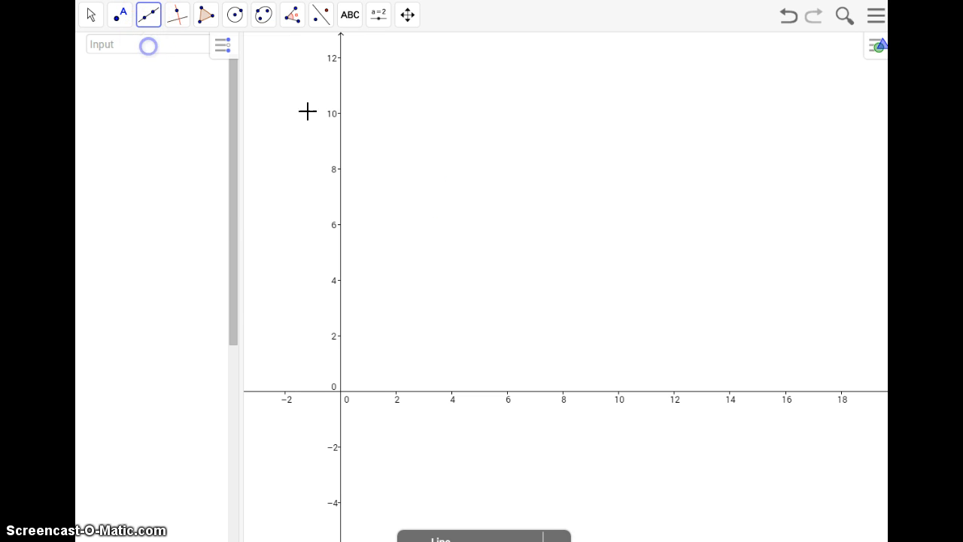
- Draw a nearly horizontal line through two points and move A to about (4.03, 2.89) and B to about (11.22, 2.96)
{"action": "left_click", "coordinate": [477, 306]}
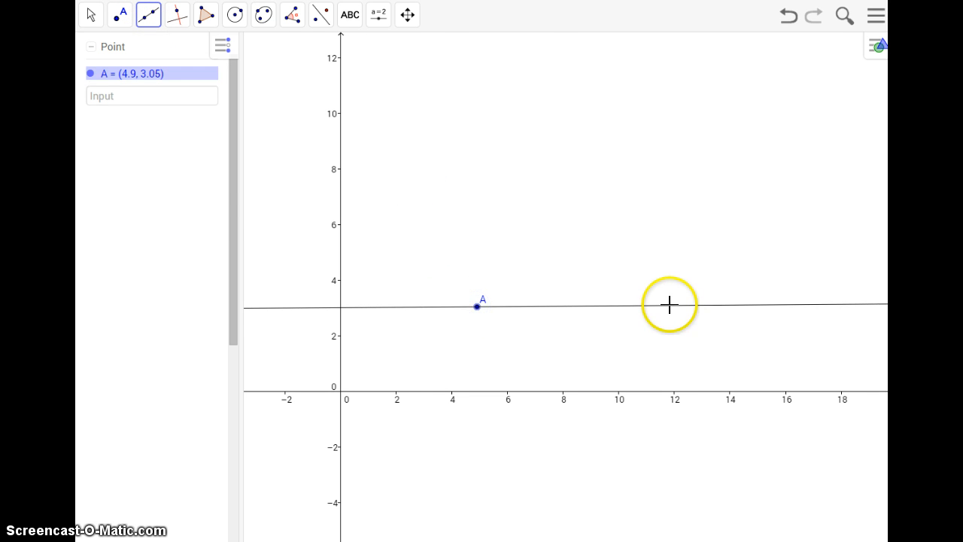
{"action": "left_click", "coordinate": [670, 305]}
{"action": "left_click", "coordinate": [88, 14]}
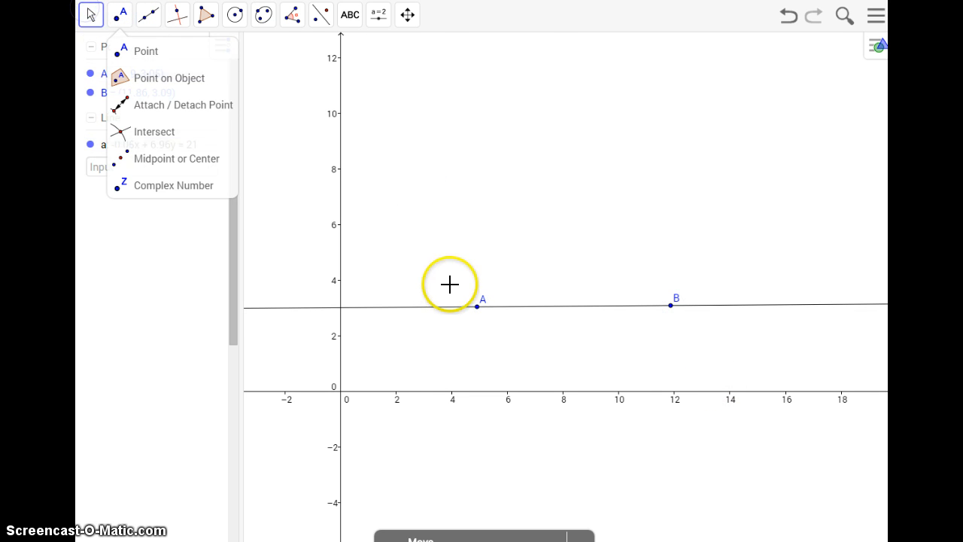
{"action": "left_click_drag", "start_coordinate": [477, 306], "coordinate": [454, 318]}
{"action": "mouse_move", "coordinate": [670, 309]}
{"action": "left_mouse_down"}
{"action": "mouse_move", "coordinate": [645, 318]}
{"action": "mouse_move", "coordinate": [659, 319]}
{"action": "mouse_move", "coordinate": [652, 309]}
{"action": "left_mouse_up"}
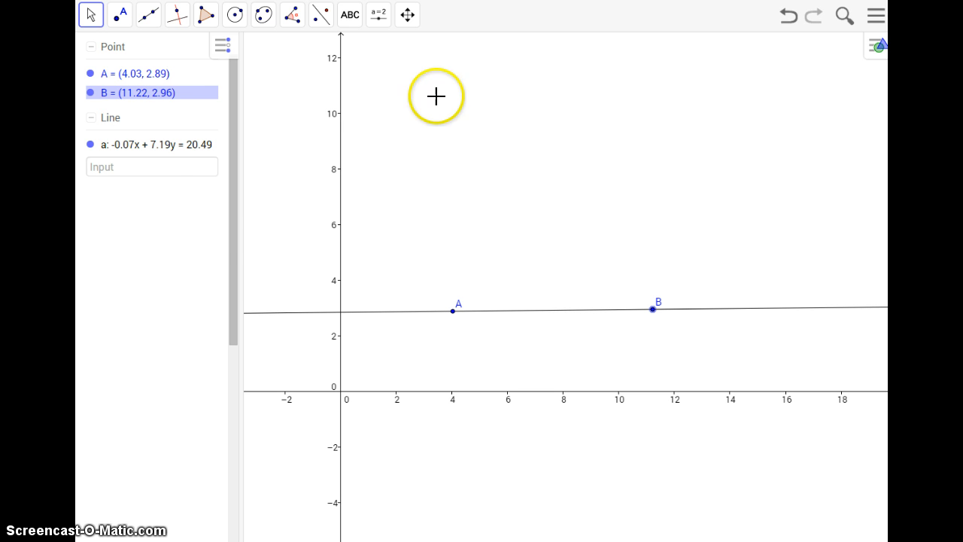
- Construct a perpendicular to line AB through B and place a point on it at about (11.17, 8.2)
{"action": "left_click", "coordinate": [171, 10]}
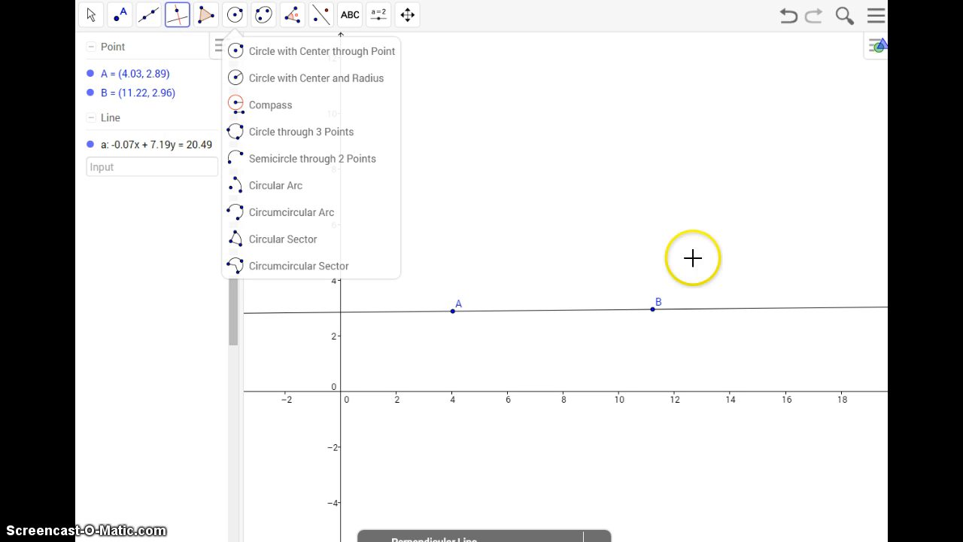
{"action": "left_click", "coordinate": [646, 311]}
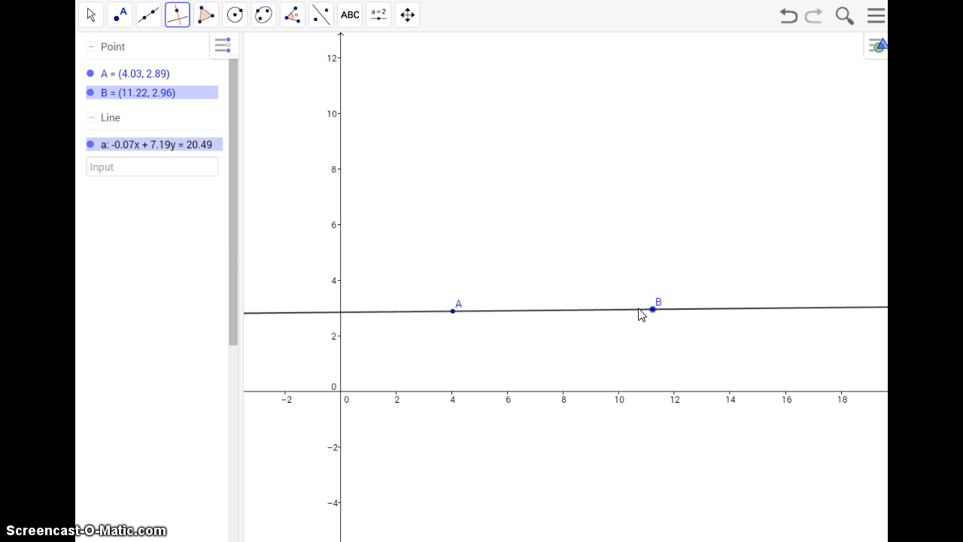
{"action": "left_click", "coordinate": [639, 311]}
{"action": "left_click", "coordinate": [119, 15]}
{"action": "left_click", "coordinate": [146, 51]}
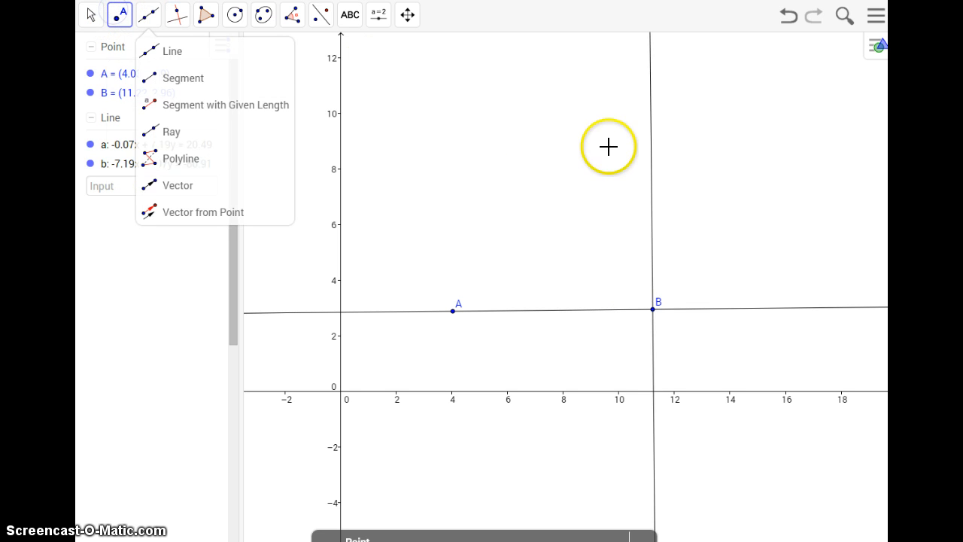
{"action": "left_click", "coordinate": [650, 164]}
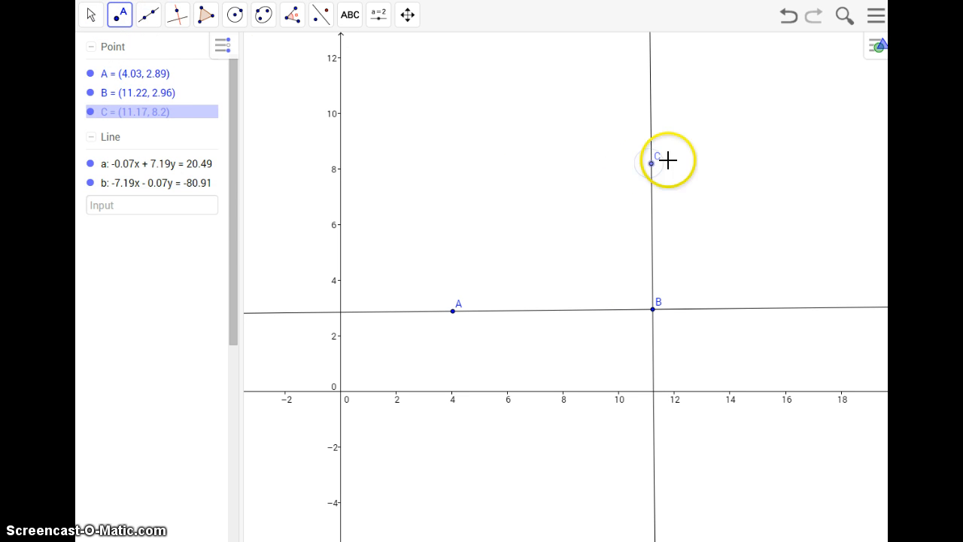
- Draw a line through point A and point C to form the third side of the right triangle
{"action": "left_click", "coordinate": [148, 15]}
{"action": "left_click", "coordinate": [452, 311]}
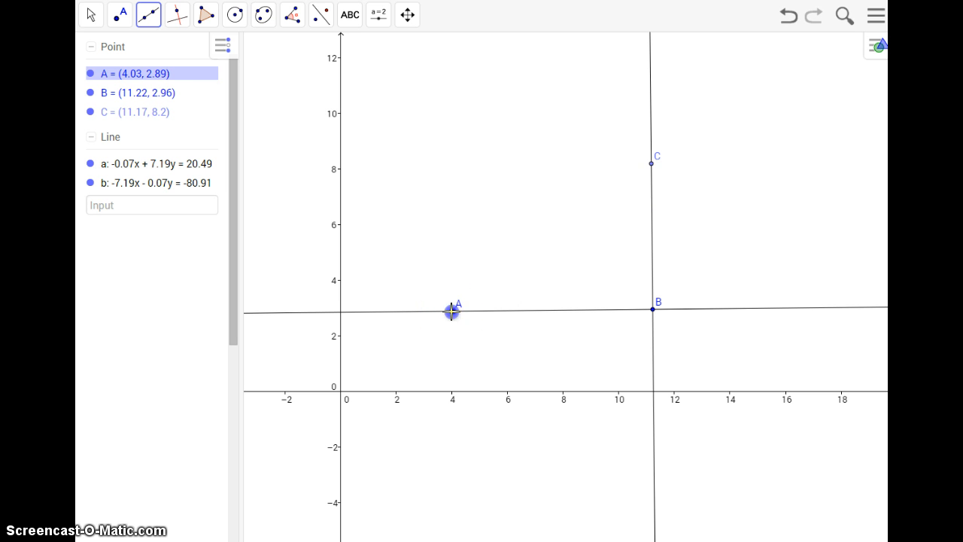
{"action": "left_click", "coordinate": [651, 162]}
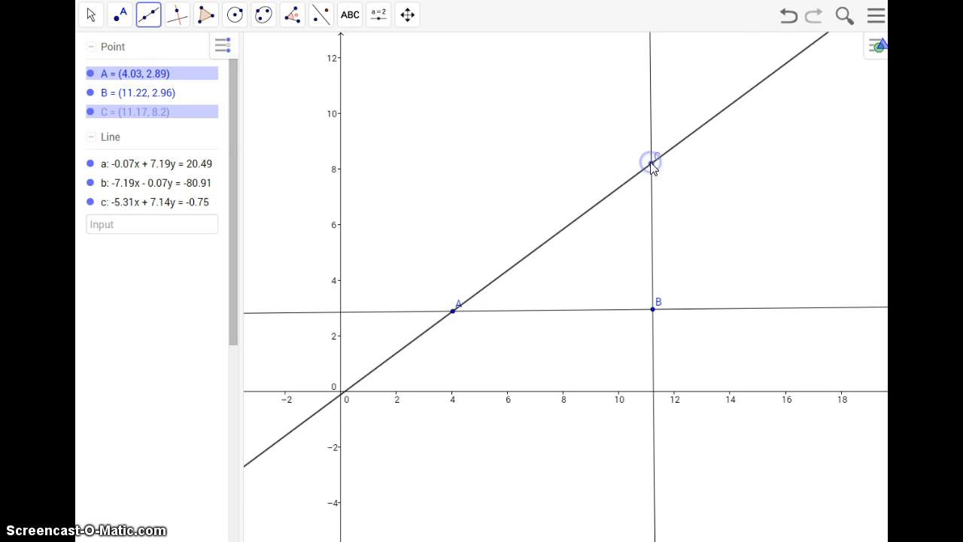
- Create a filled triangle with the Polygon tool using points C, A and B as vertices
{"action": "left_click", "coordinate": [206, 15]}
{"action": "left_click", "coordinate": [203, 51]}
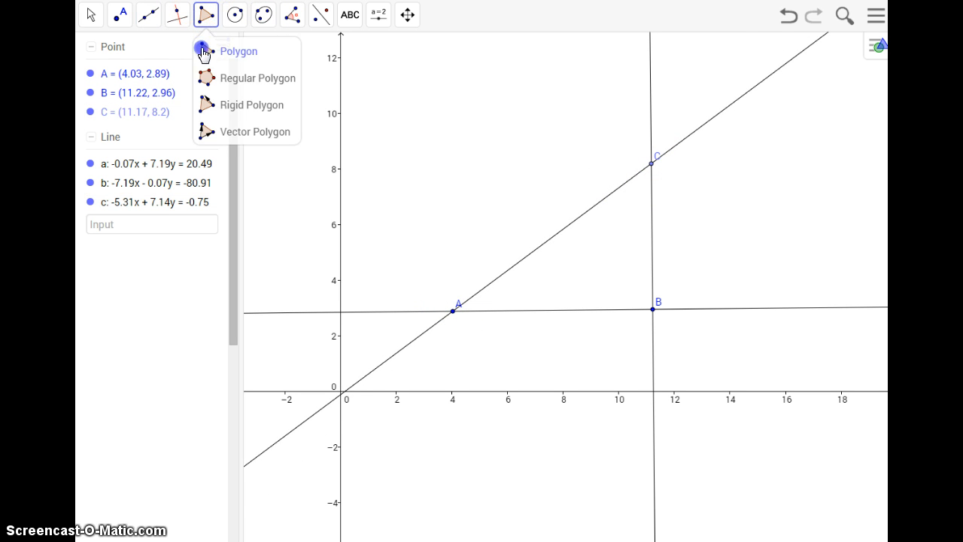
{"action": "left_click", "coordinate": [650, 164]}
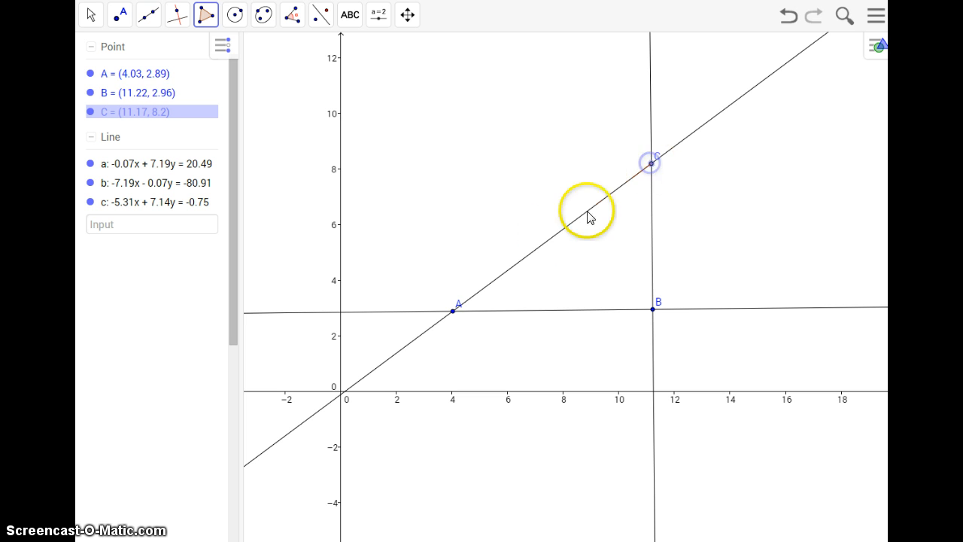
{"action": "left_click", "coordinate": [452, 310]}
{"action": "left_click", "coordinate": [653, 309]}
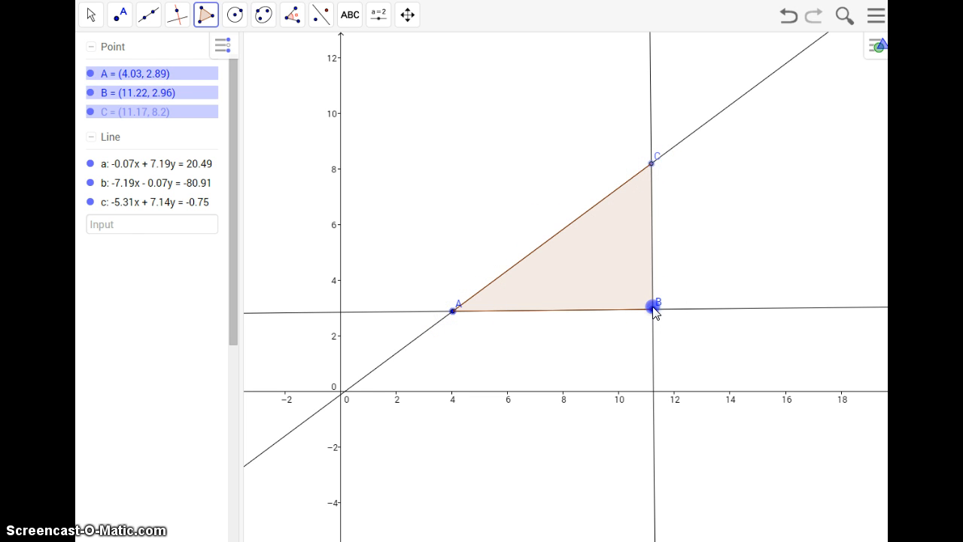
{"action": "left_click", "coordinate": [651, 165]}
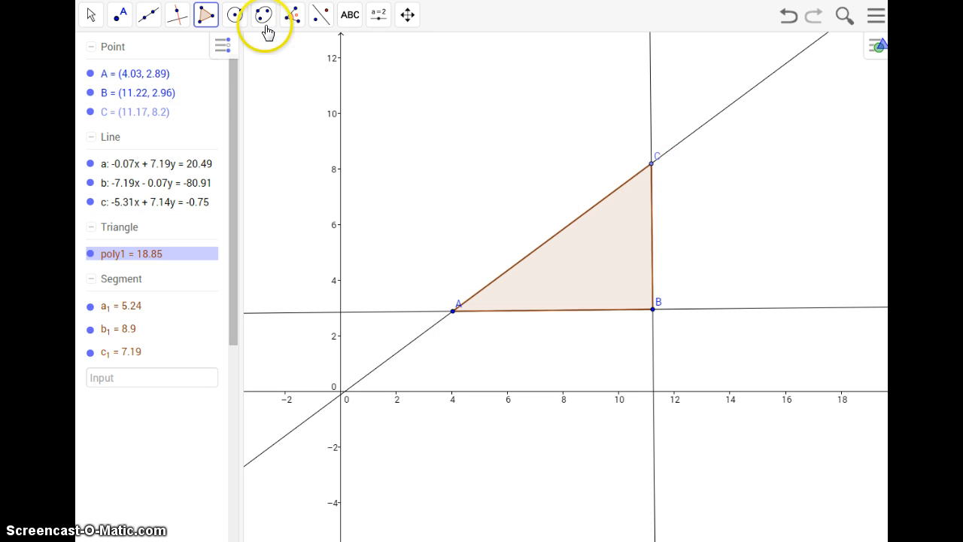
- Add angle measures at all three corners of the triangle with the Angle tool
{"action": "left_click", "coordinate": [292, 17]}
{"action": "left_click", "coordinate": [292, 47]}
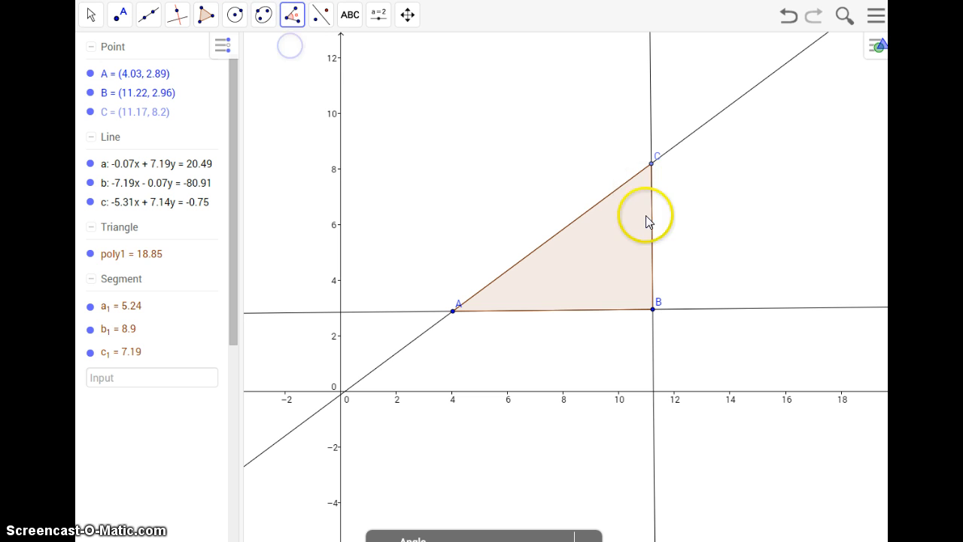
{"action": "left_click", "coordinate": [593, 247]}
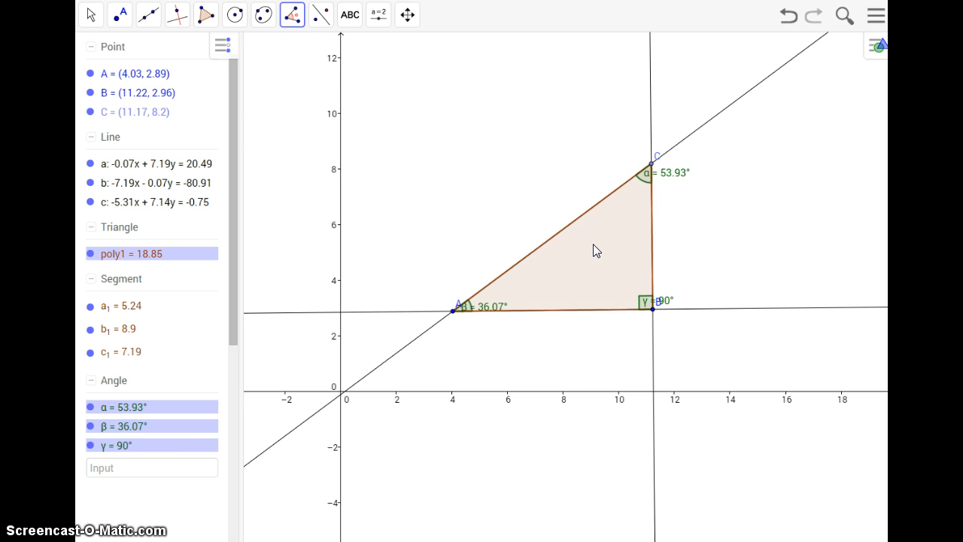
- Reshape the triangle to about 60° at C and 30° at A, and move it so A lies at about (5.22, 5.05)
{"action": "left_click", "coordinate": [90, 15]}
{"action": "left_click_drag", "start_coordinate": [647, 165], "coordinate": [653, 197]}
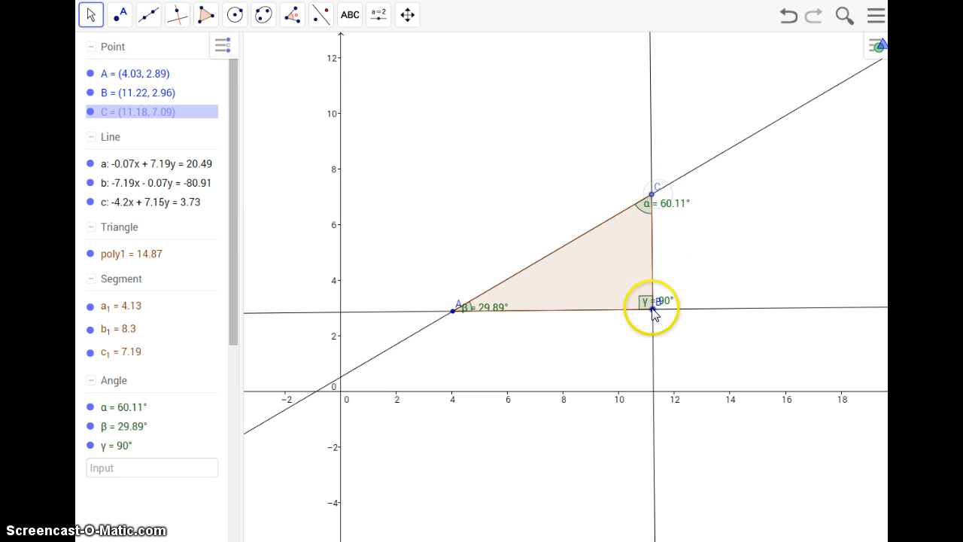
{"action": "left_click_drag", "start_coordinate": [652, 308], "coordinate": [611, 308]}
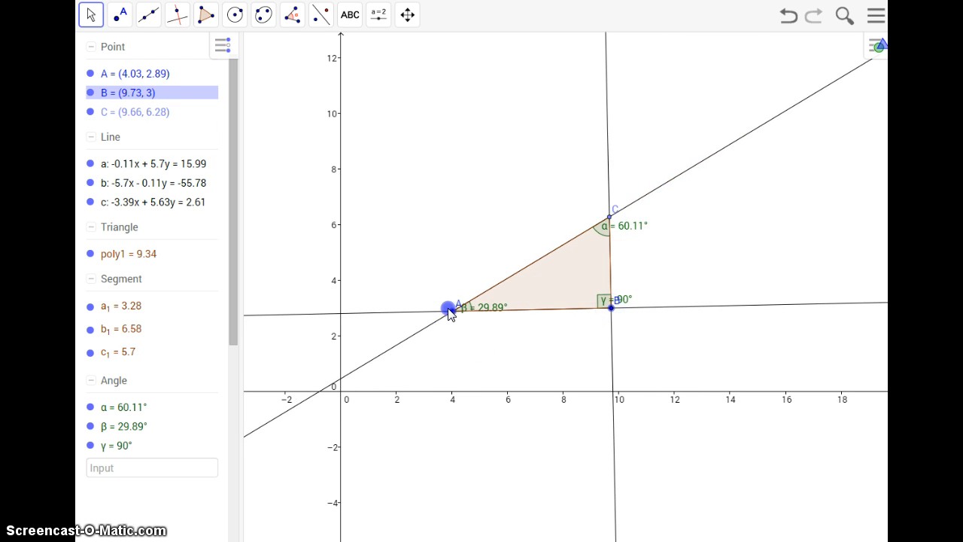
{"action": "left_click_drag", "start_coordinate": [449, 313], "coordinate": [480, 316]}
{"action": "left_click", "coordinate": [89, 15]}
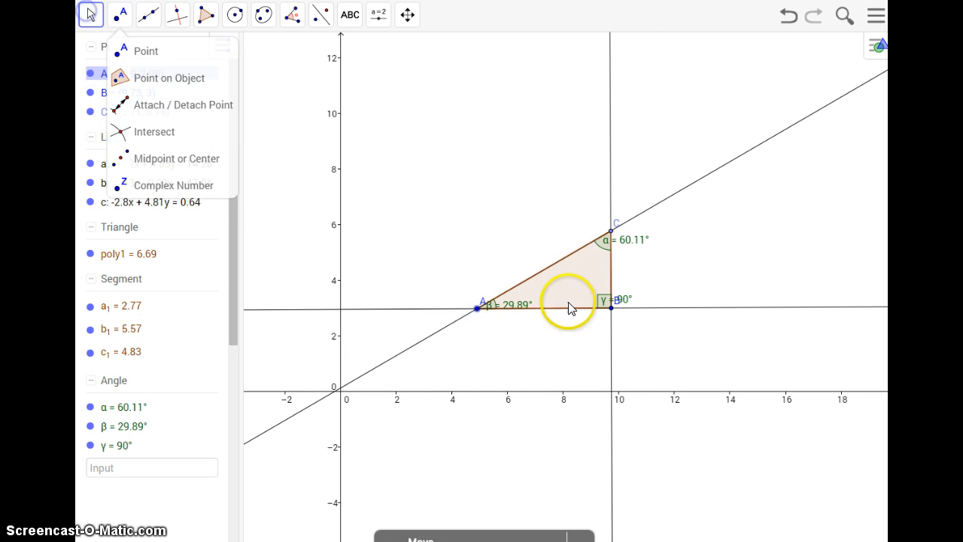
{"action": "left_click_drag", "start_coordinate": [569, 308], "coordinate": [576, 230]}
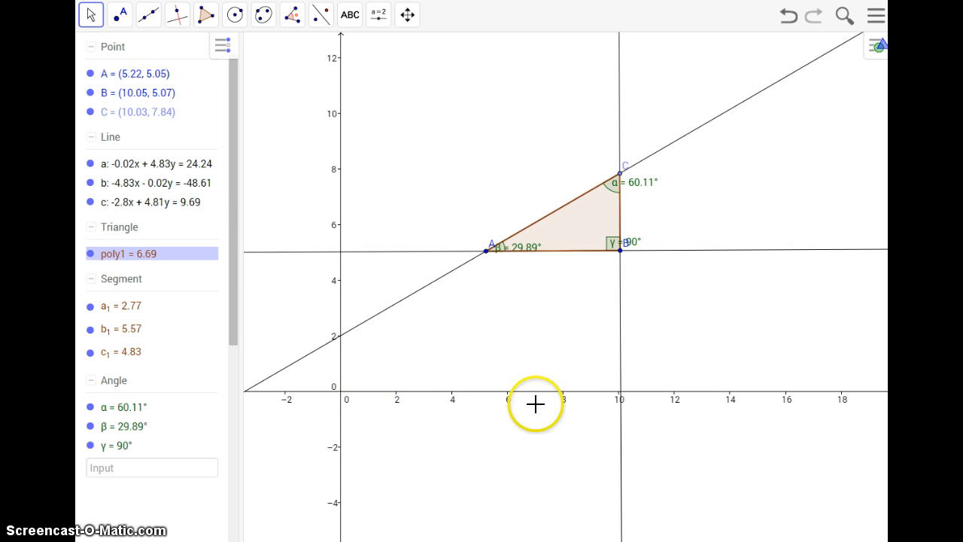
- Set the triangle's color to bright red (#FF0033) and raise its fill opacity to about half
{"action": "right_click", "coordinate": [591, 230]}
{"action": "left_click", "coordinate": [645, 336]}
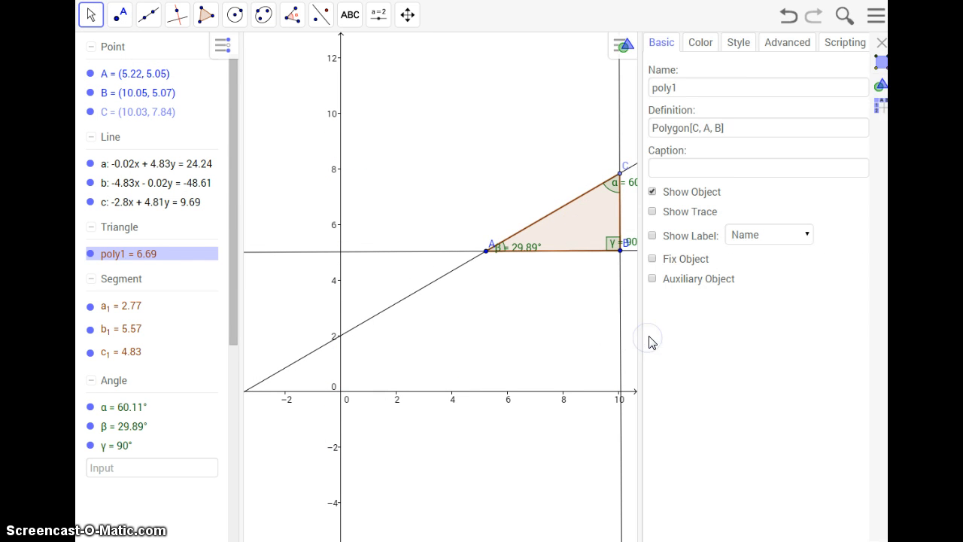
{"action": "left_click", "coordinate": [704, 43]}
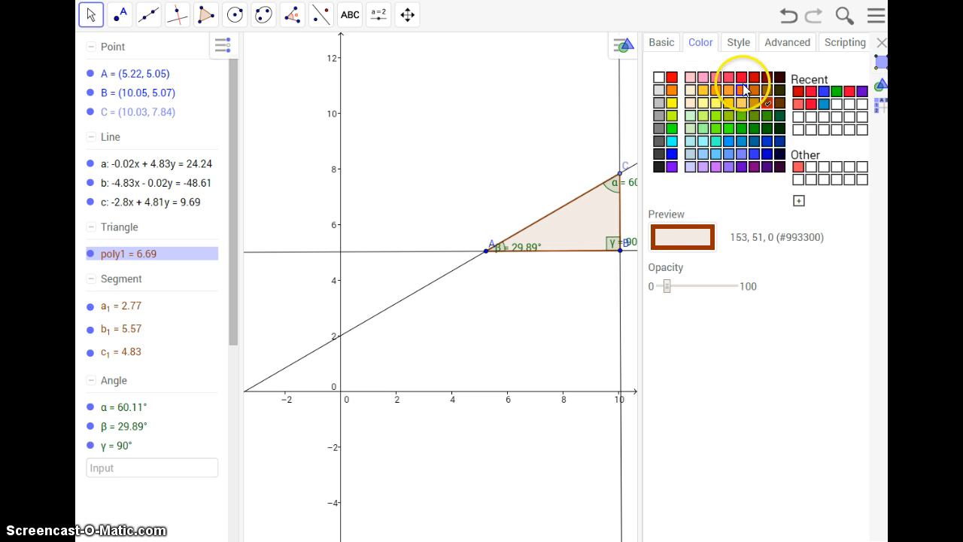
{"action": "left_click", "coordinate": [742, 78]}
{"action": "left_click", "coordinate": [668, 286]}
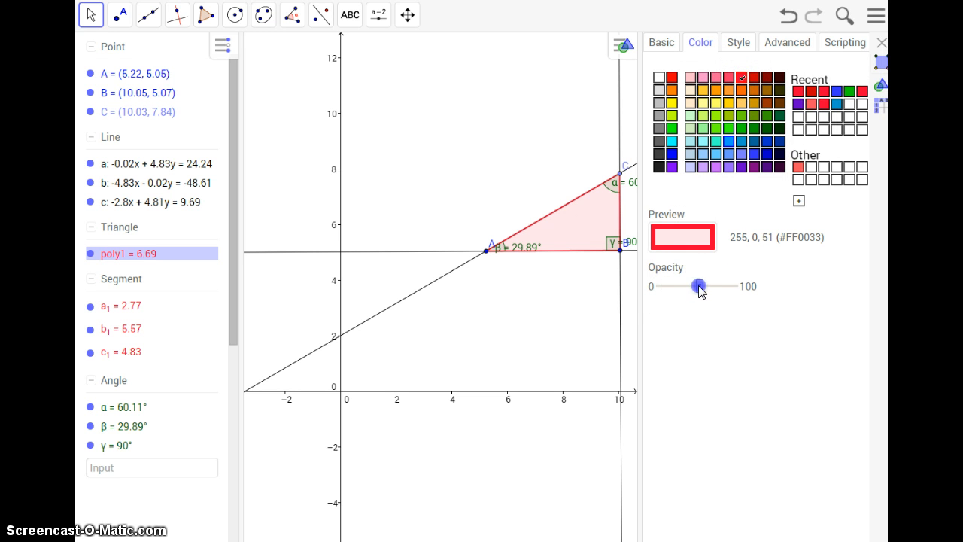
{"action": "left_click_drag", "start_coordinate": [699, 292], "coordinate": [700, 290]}
{"action": "left_click", "coordinate": [882, 42]}
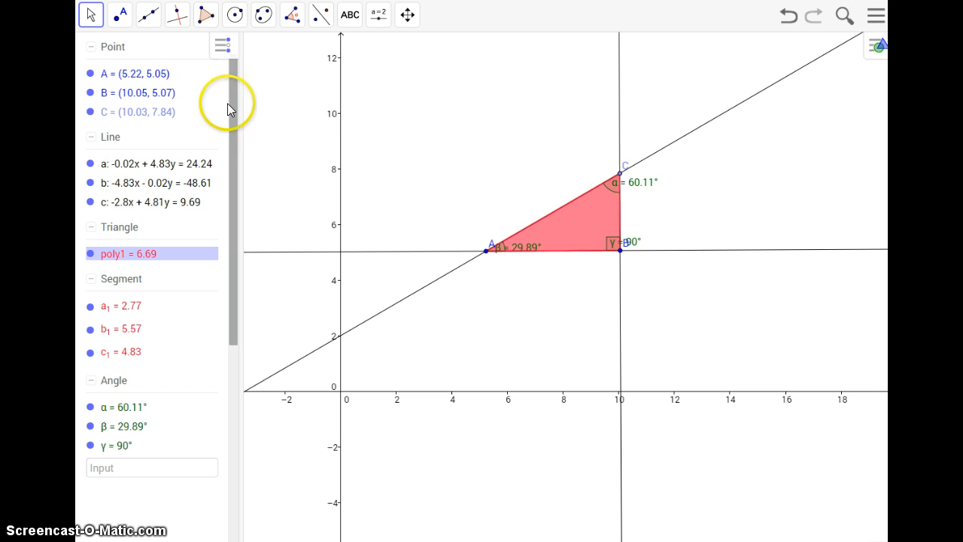
- Hide the three construction lines a, b and c and the three angle measures α, β and γ
{"action": "left_click", "coordinate": [89, 164]}
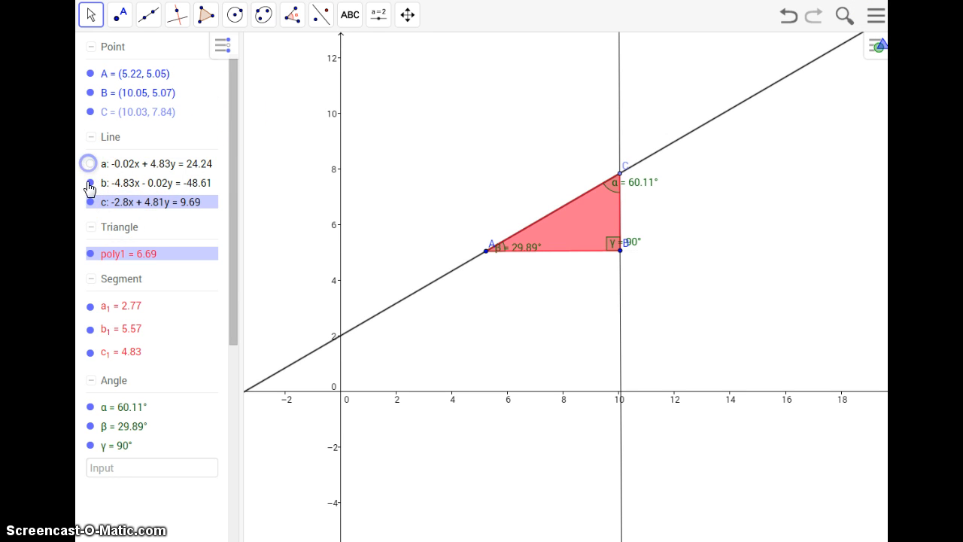
{"action": "left_click", "coordinate": [89, 202]}
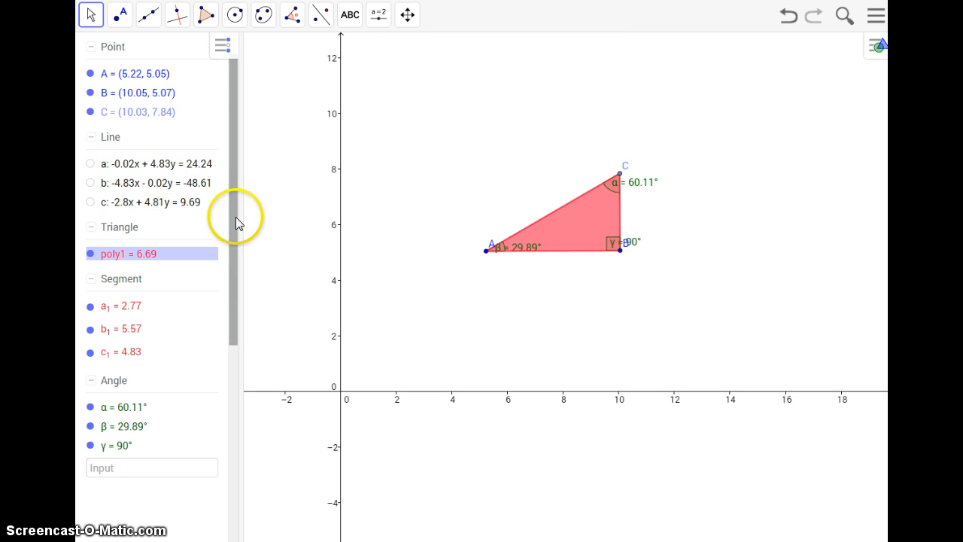
{"action": "left_click_drag", "start_coordinate": [235, 215], "coordinate": [233, 285]}
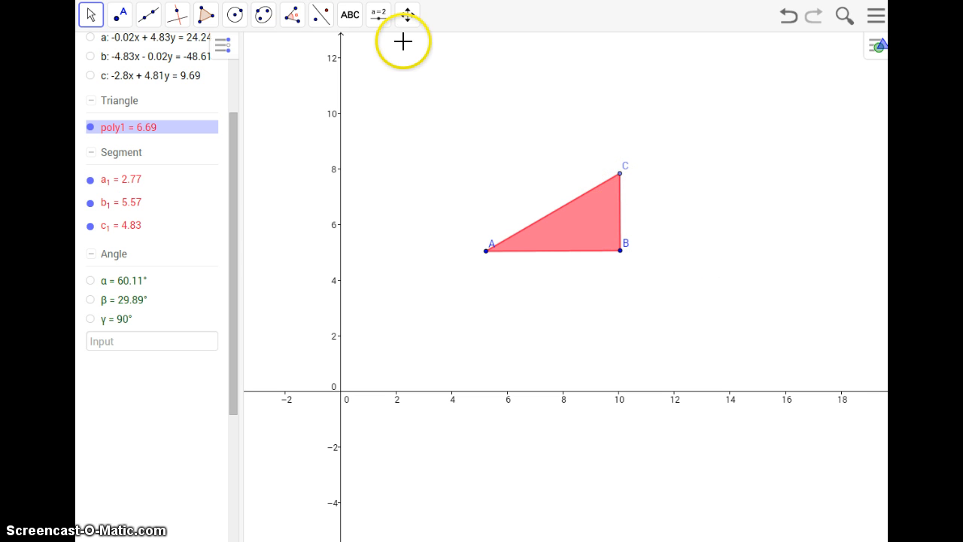
- Construct a circle centered at B with radius equal to side BC using the Compass tool
{"action": "left_click", "coordinate": [235, 25]}
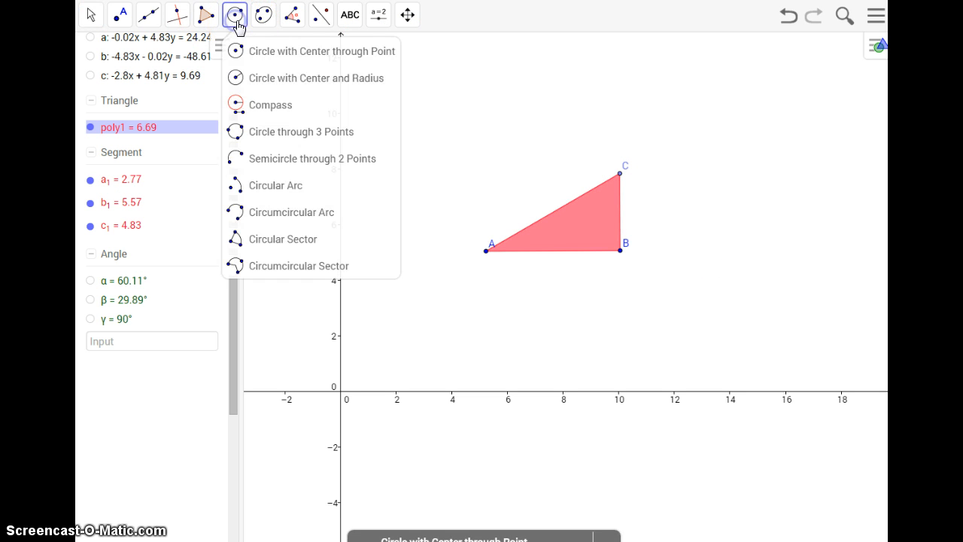
{"action": "left_click", "coordinate": [236, 104]}
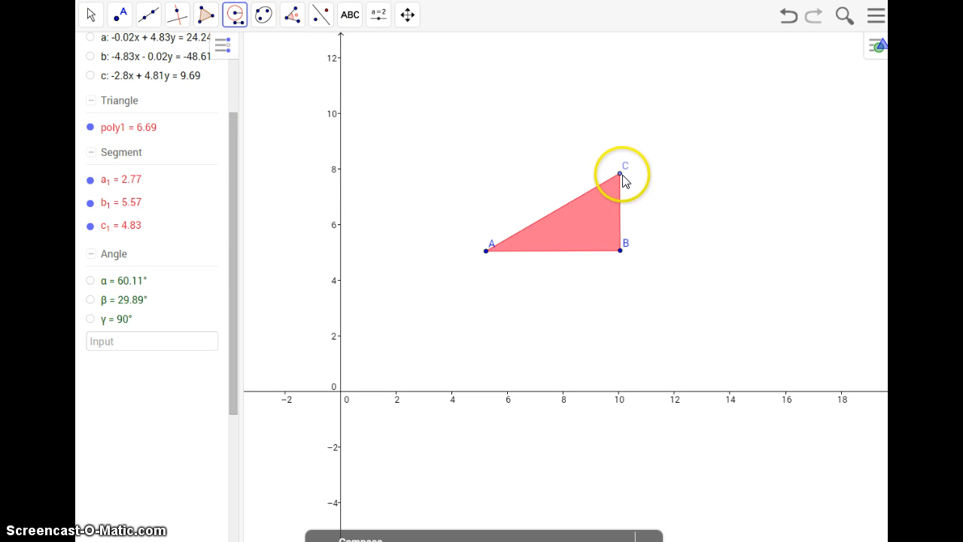
{"action": "left_click", "coordinate": [621, 250]}
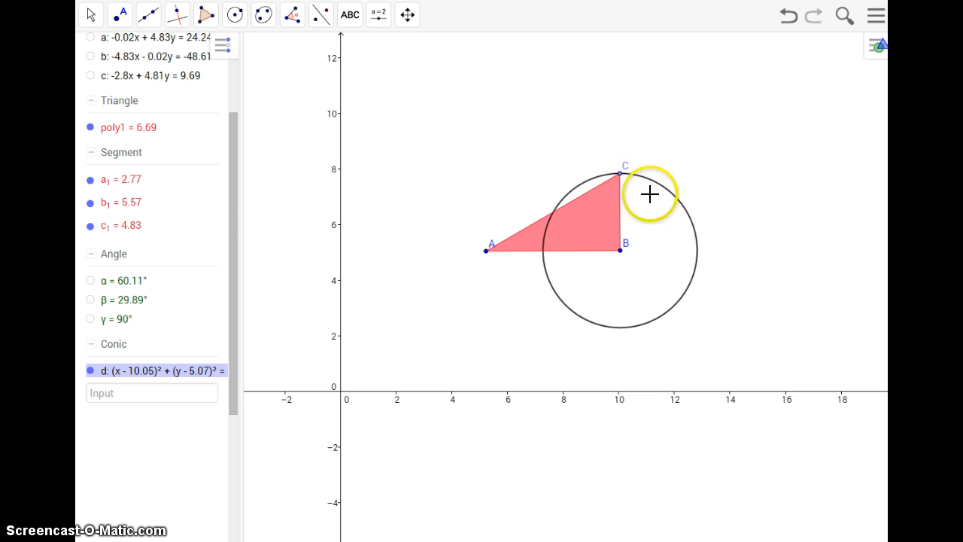
- Handwrite the letter a beside side BC with the Pen tool and hide the stroke
{"action": "left_click", "coordinate": [368, 27]}
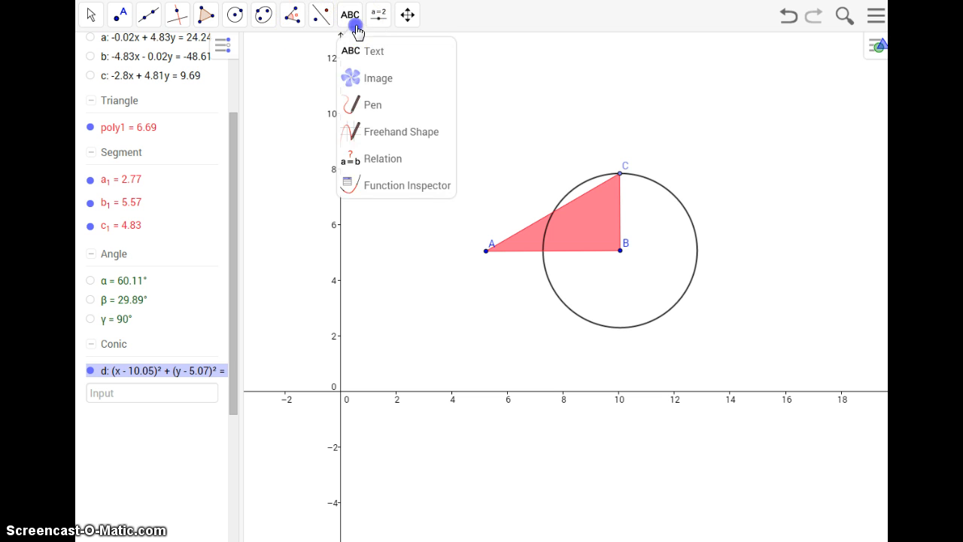
{"action": "left_click", "coordinate": [361, 101]}
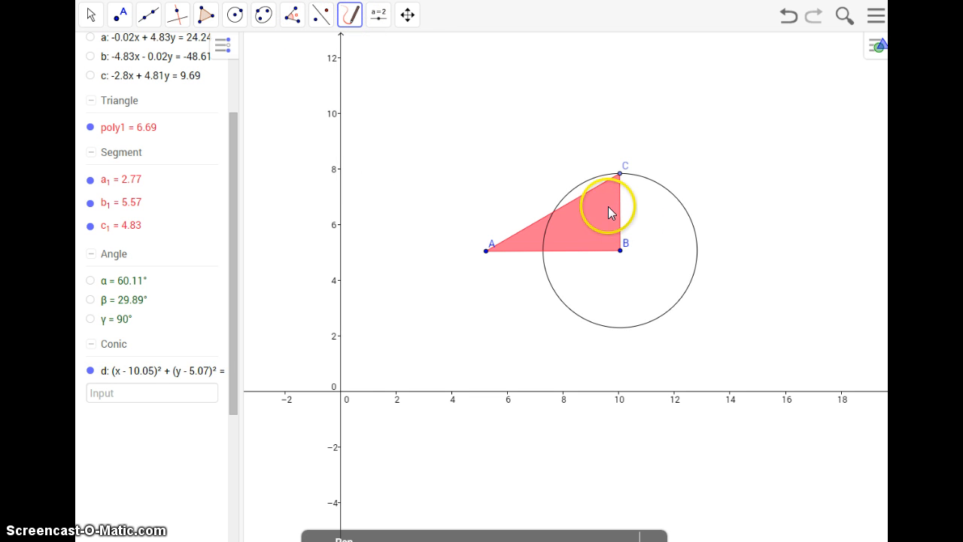
{"action": "left_click_drag", "start_coordinate": [608, 206], "coordinate": [615, 210]}
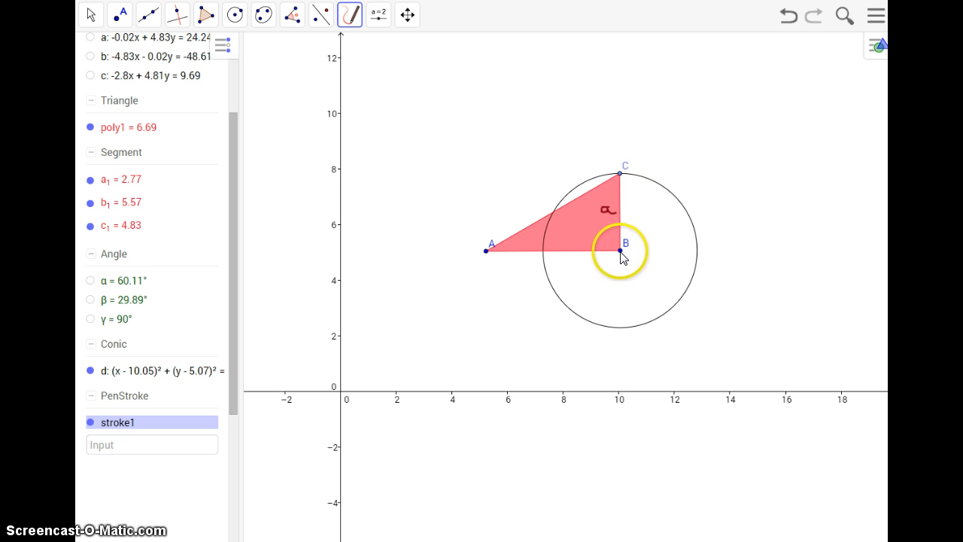
{"action": "left_click_drag", "start_coordinate": [696, 253], "coordinate": [696, 250]}
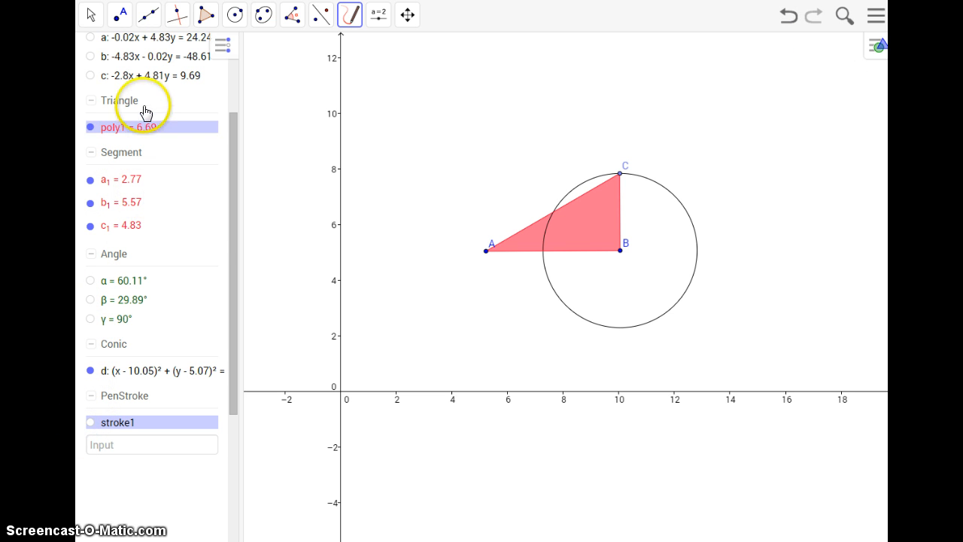
- Construct a line perpendicular to side BC through point B
{"action": "left_click", "coordinate": [178, 15]}
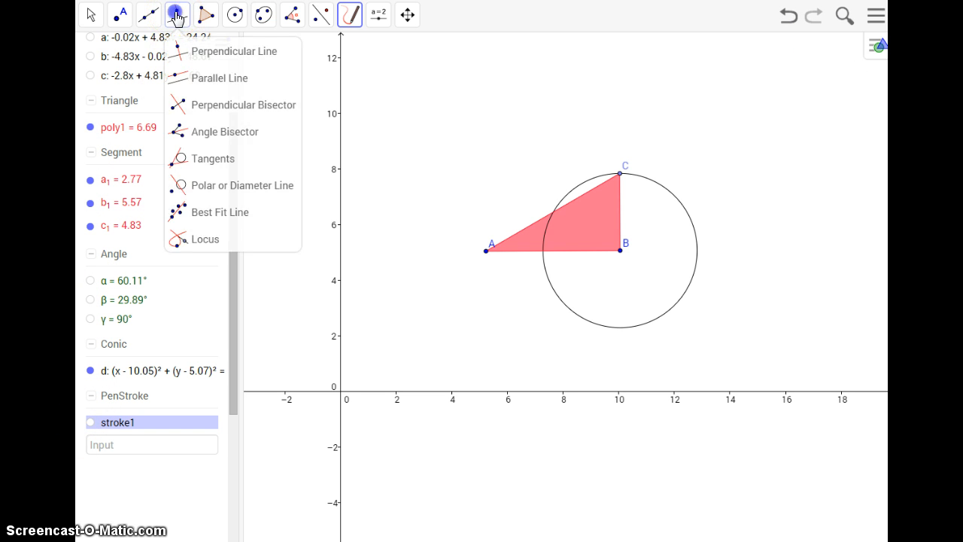
{"action": "left_click", "coordinate": [619, 250]}
{"action": "left_click", "coordinate": [619, 230]}
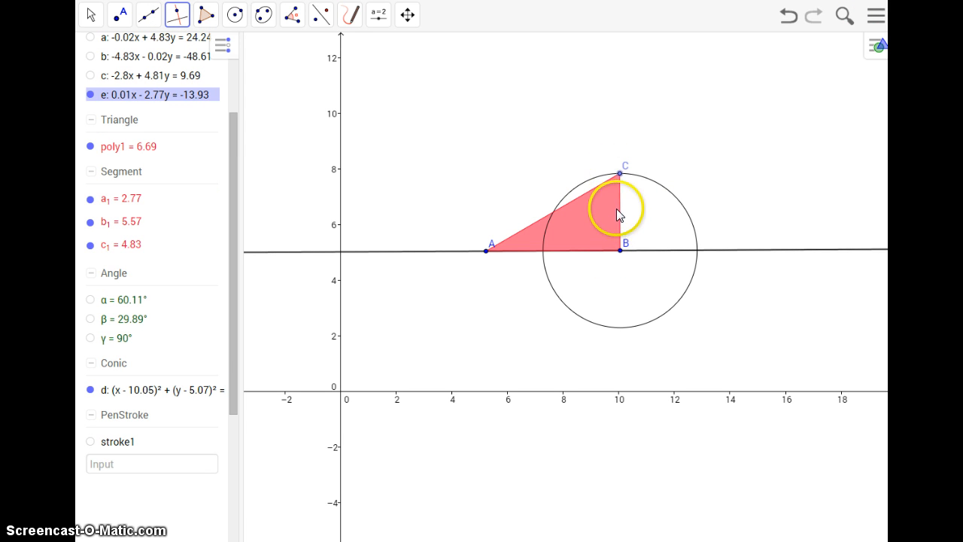
- Mark the intersection of the circle and the horizontal line through B, on the side of B away from A
{"action": "left_click", "coordinate": [126, 13]}
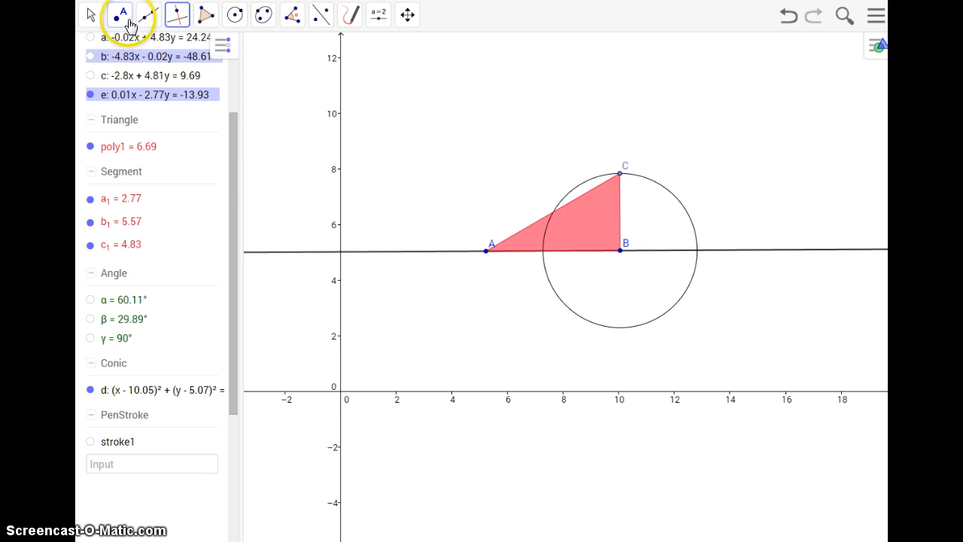
{"action": "left_click", "coordinate": [125, 130]}
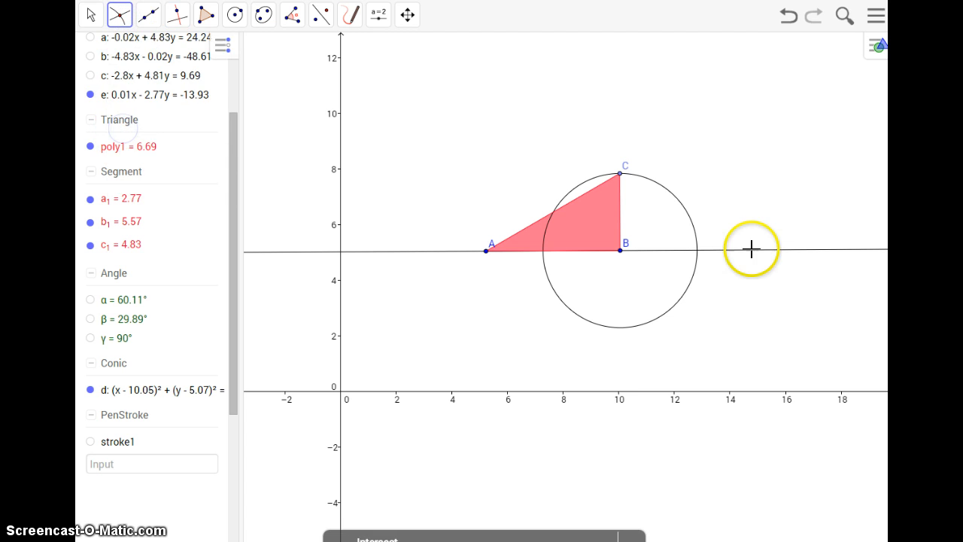
{"action": "left_click", "coordinate": [697, 249]}
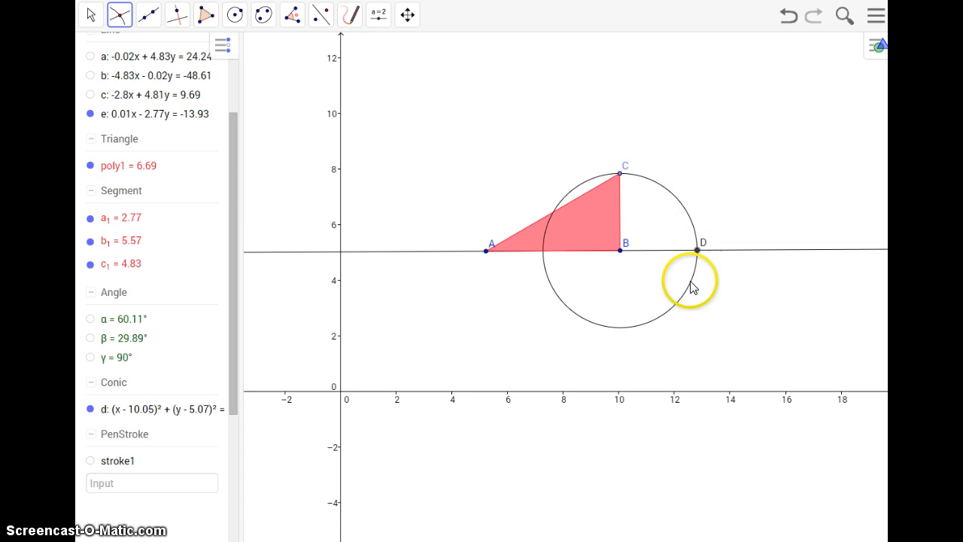
- Construct a line through point D perpendicular to line BD
{"action": "left_click", "coordinate": [181, 15]}
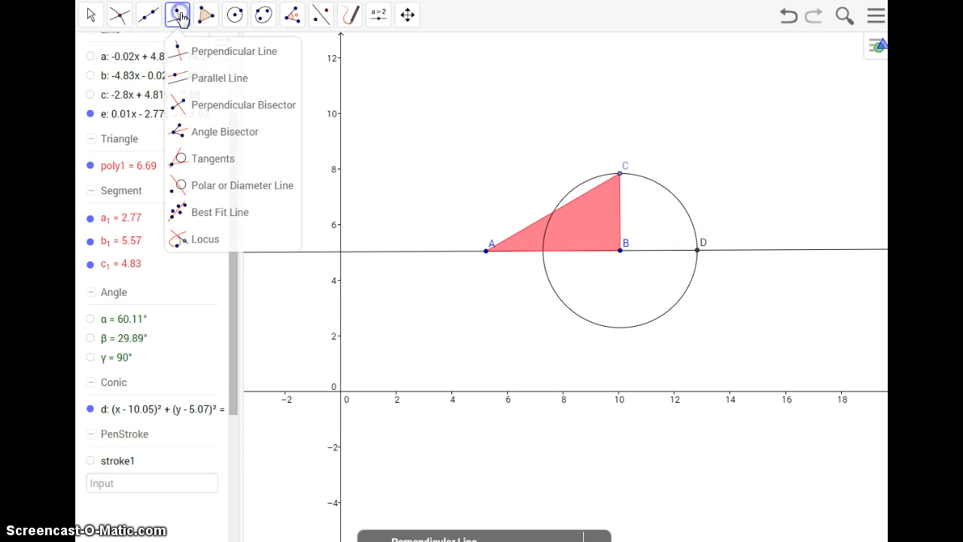
{"action": "left_click", "coordinate": [696, 252]}
{"action": "left_click", "coordinate": [684, 253]}
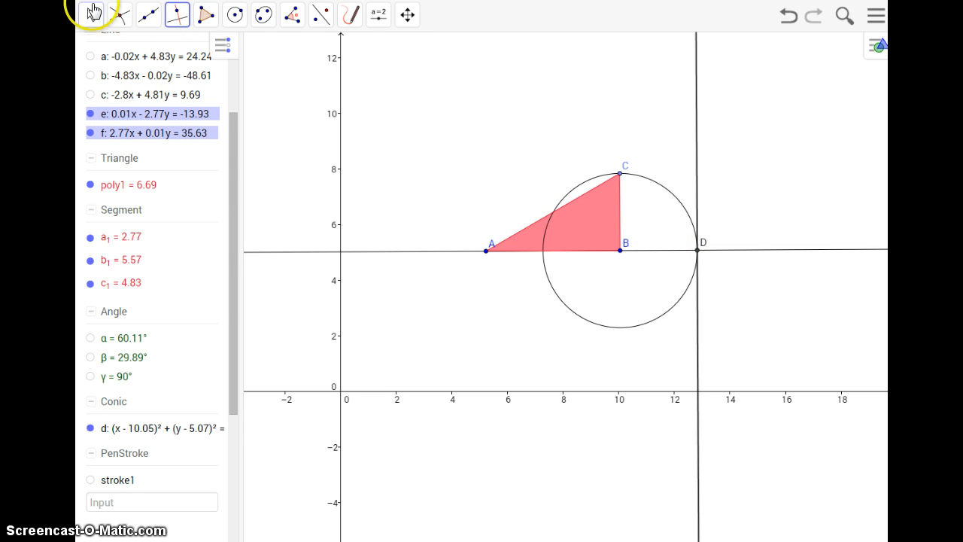
- Construct a perpendicular to side BC through C and mark its intersection with the perpendicular line through D
{"action": "left_click", "coordinate": [179, 15]}
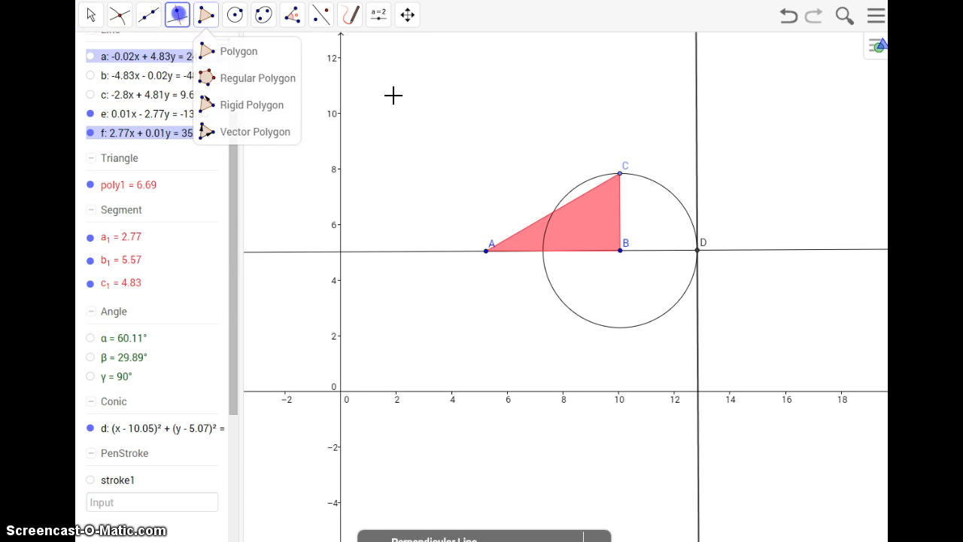
{"action": "left_click", "coordinate": [617, 188]}
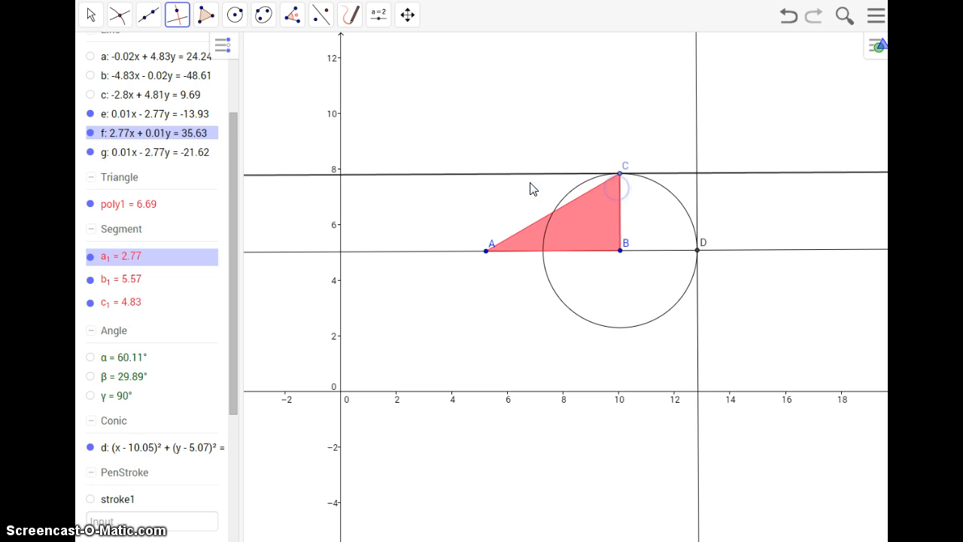
{"action": "left_click", "coordinate": [121, 15]}
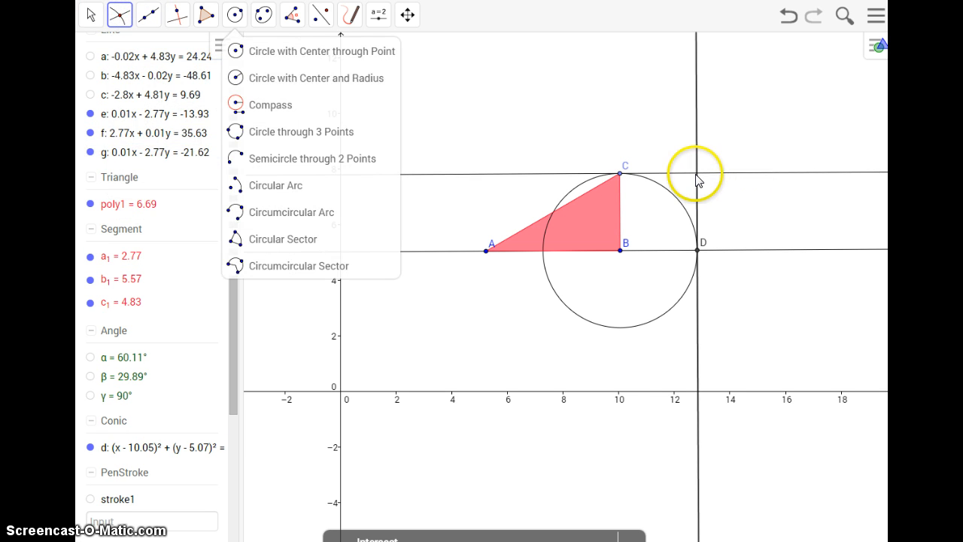
{"action": "left_click", "coordinate": [695, 179]}
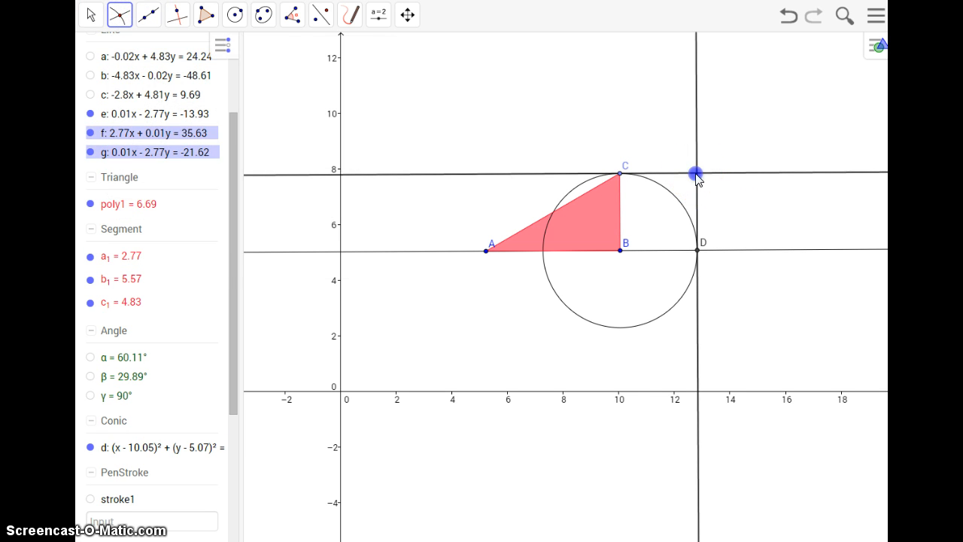
- Draw the quadrilateral through points E, C, B and D with the Polygon tool
{"action": "left_click", "coordinate": [214, 16]}
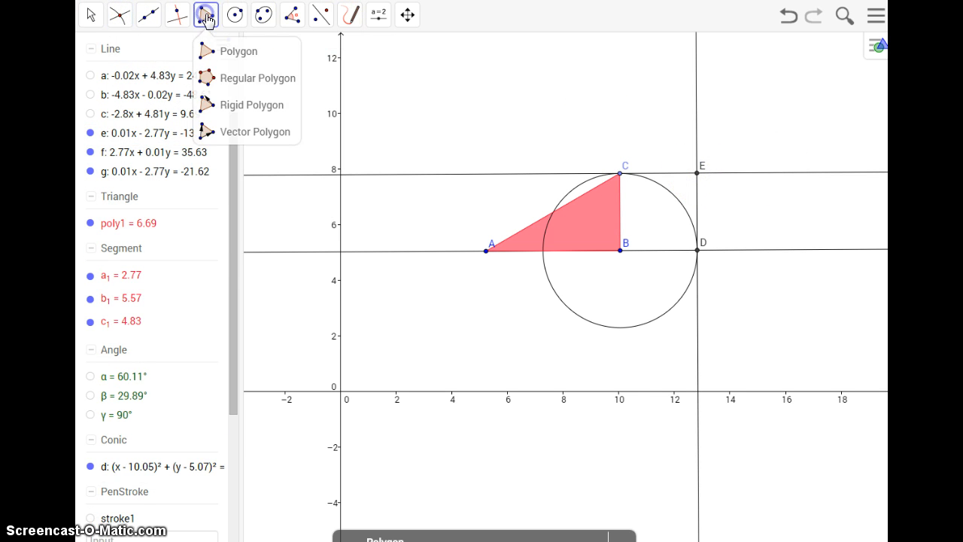
{"action": "left_click", "coordinate": [697, 173]}
{"action": "left_click", "coordinate": [620, 173]}
{"action": "left_click", "coordinate": [620, 249]}
{"action": "left_click", "coordinate": [698, 249]}
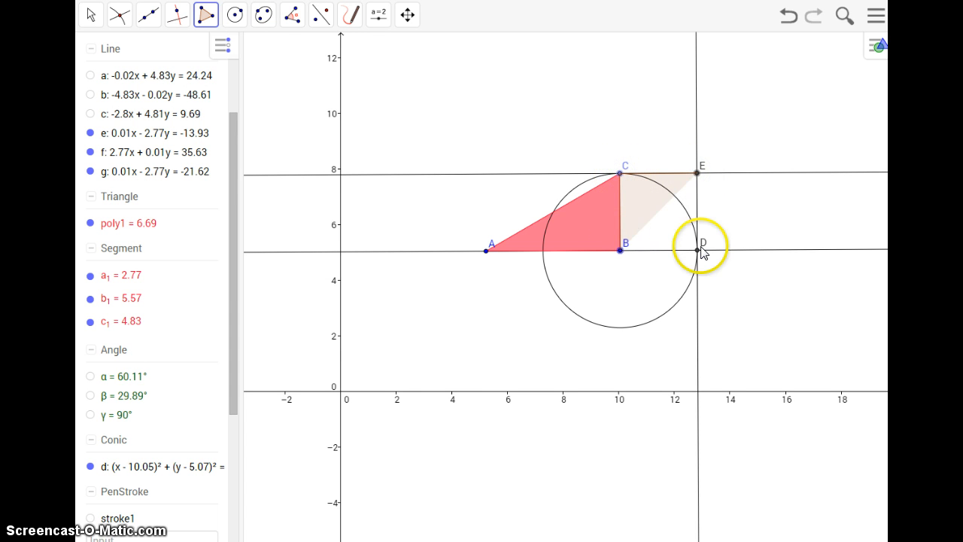
{"action": "left_click", "coordinate": [696, 172]}
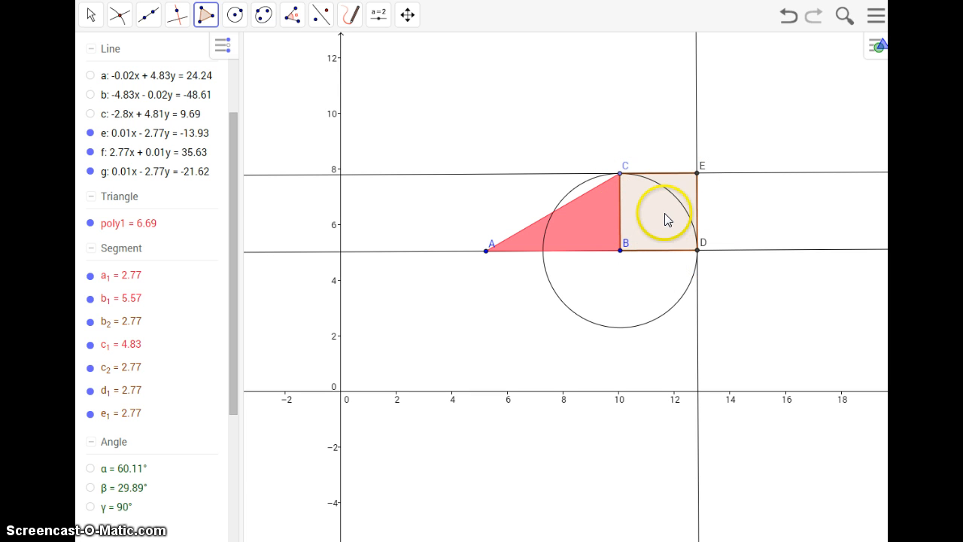
- Measure all interior angles of quadrilateral ECBD with the Angle tool
{"action": "left_click", "coordinate": [292, 14]}
{"action": "left_click", "coordinate": [295, 46]}
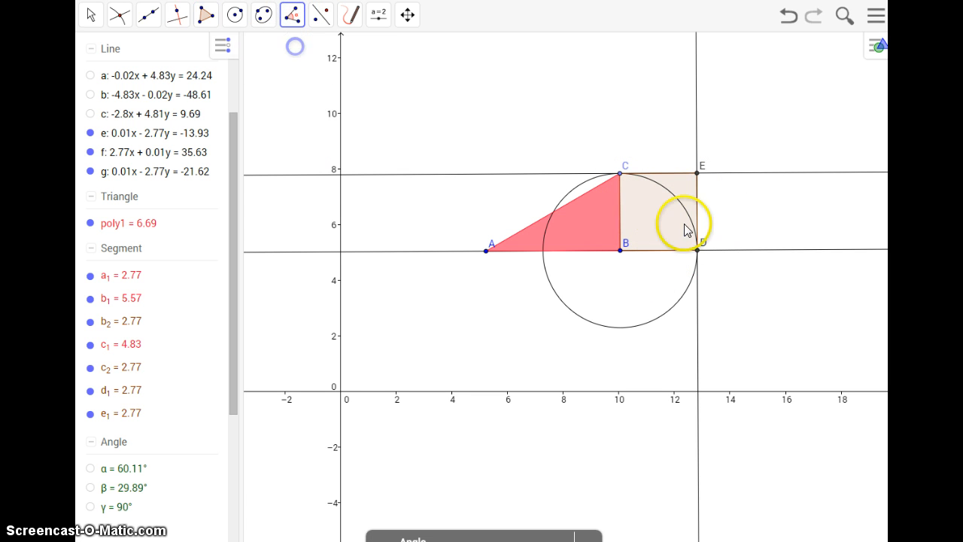
{"action": "left_click", "coordinate": [651, 215]}
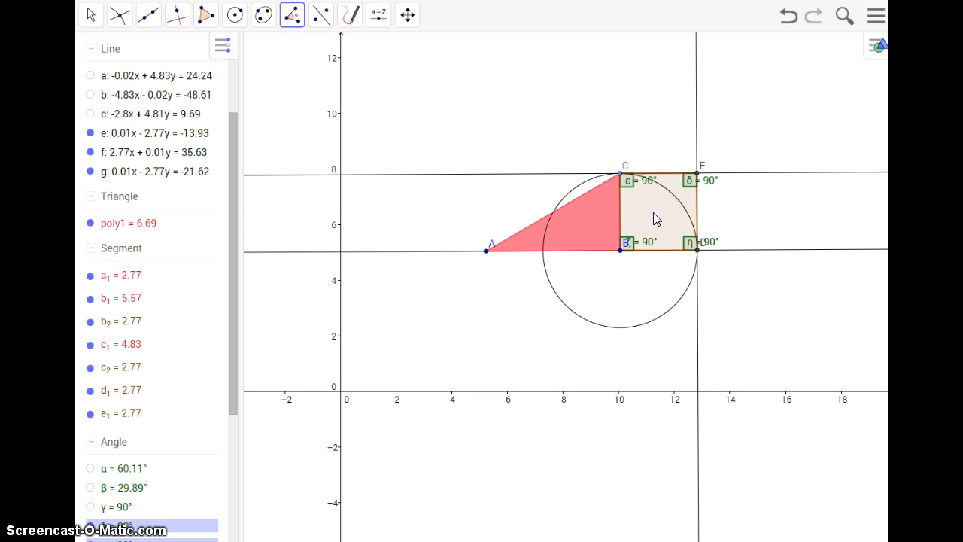
- Measure the lengths of sides CB and BD and move the BD label below its side
{"action": "left_click", "coordinate": [304, 26]}
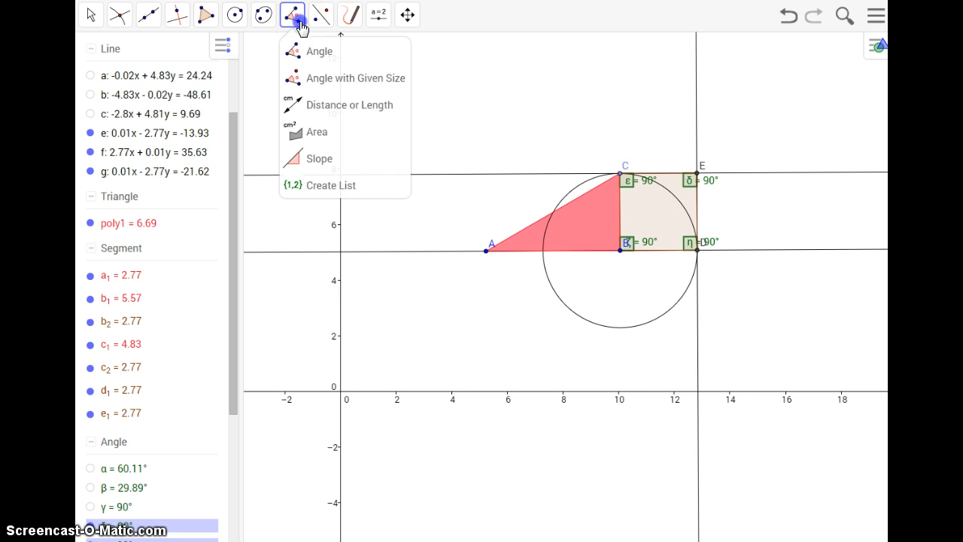
{"action": "left_click", "coordinate": [293, 99]}
{"action": "left_click", "coordinate": [620, 173]}
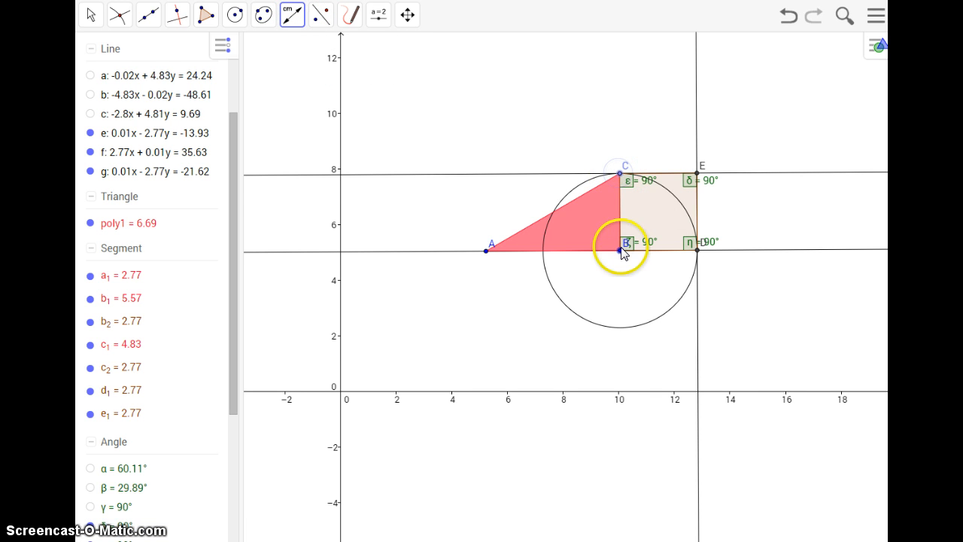
{"action": "left_click", "coordinate": [700, 254]}
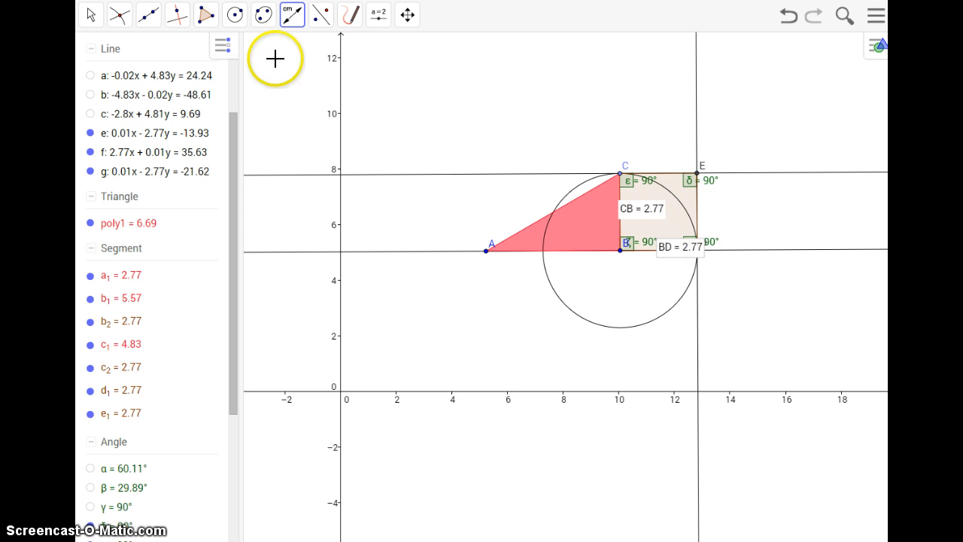
{"action": "left_click", "coordinate": [94, 19]}
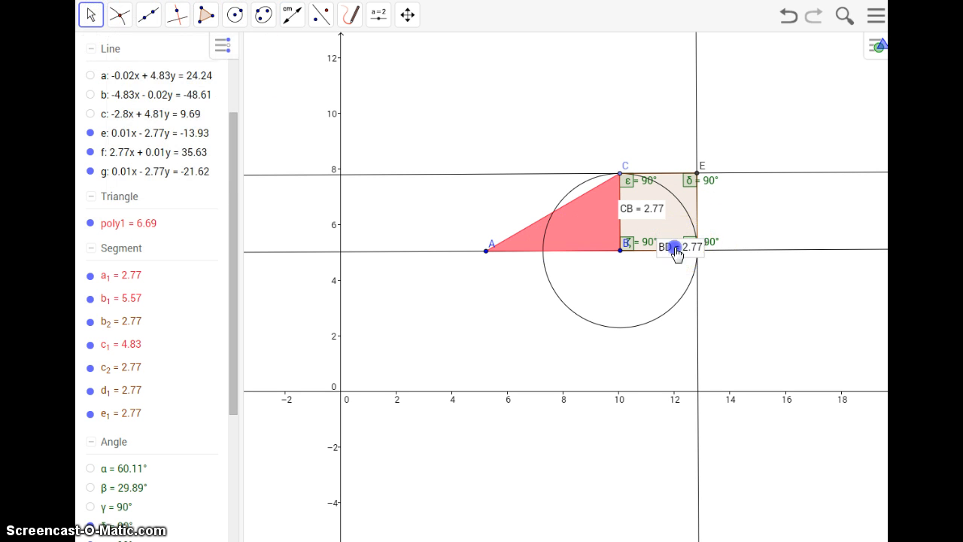
- Measure the lengths of sides DE and EC and move the EC label above its side
{"action": "left_click", "coordinate": [288, 16]}
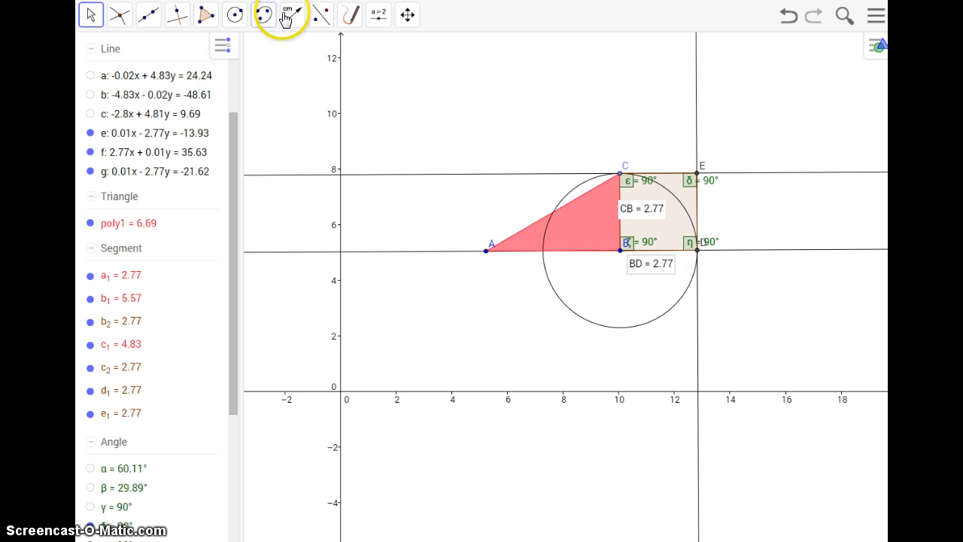
{"action": "left_click", "coordinate": [697, 249]}
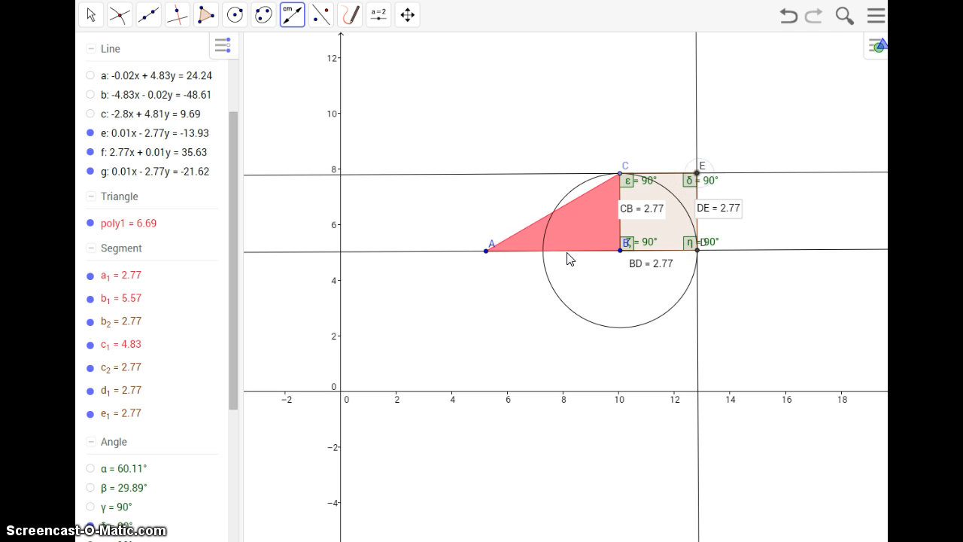
{"action": "left_click", "coordinate": [697, 172]}
{"action": "left_click", "coordinate": [628, 167]}
{"action": "left_click", "coordinate": [662, 168]}
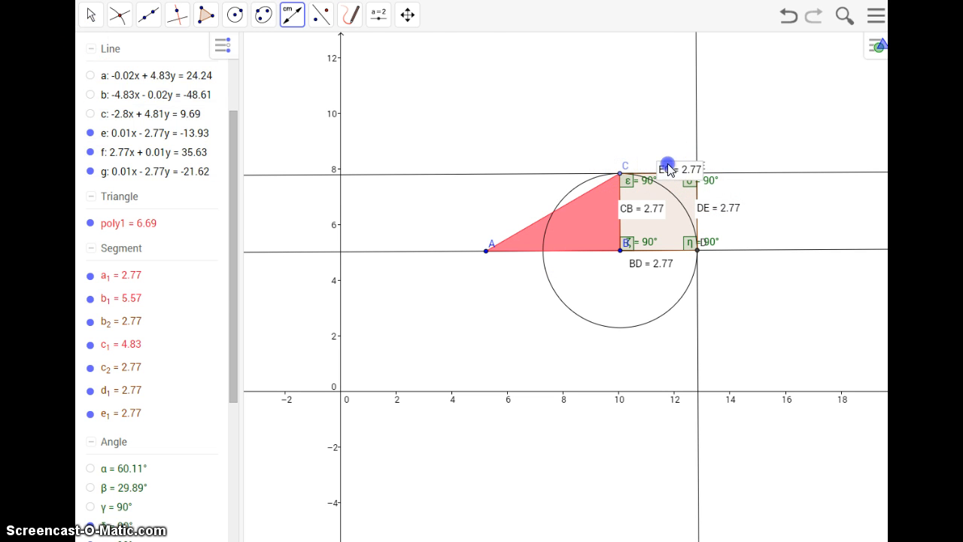
{"action": "left_click", "coordinate": [90, 15]}
{"action": "left_click_drag", "start_coordinate": [696, 167], "coordinate": [665, 156]}
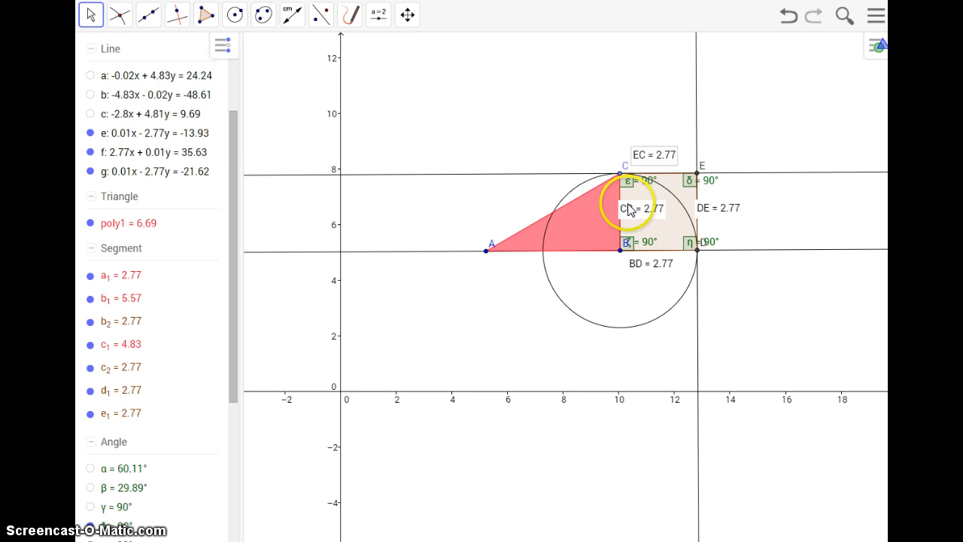
- Reshape the triangle by moving vertices C and A slightly to test the attached square, and shift the label of A above its point
{"action": "left_click", "coordinate": [364, 113]}
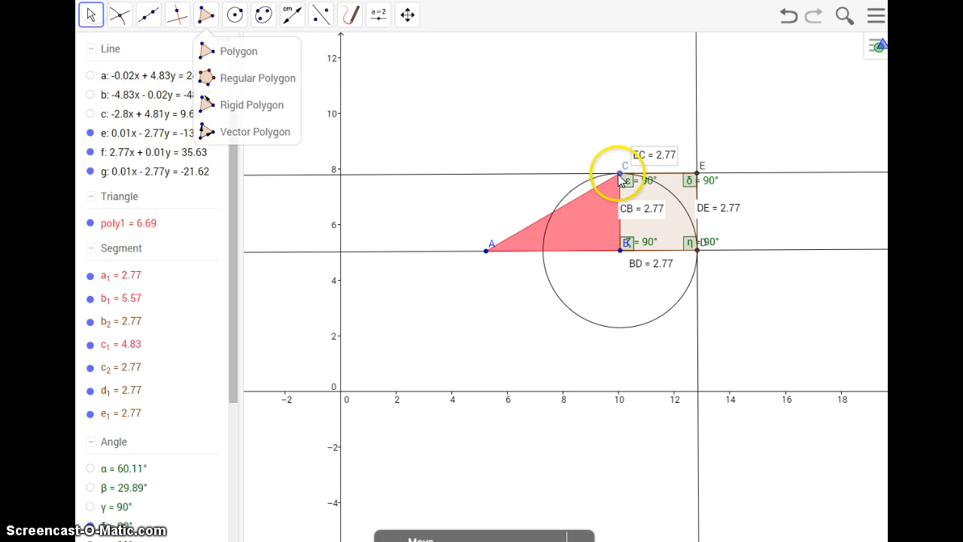
{"action": "left_click_drag", "start_coordinate": [618, 165], "coordinate": [670, 178]}
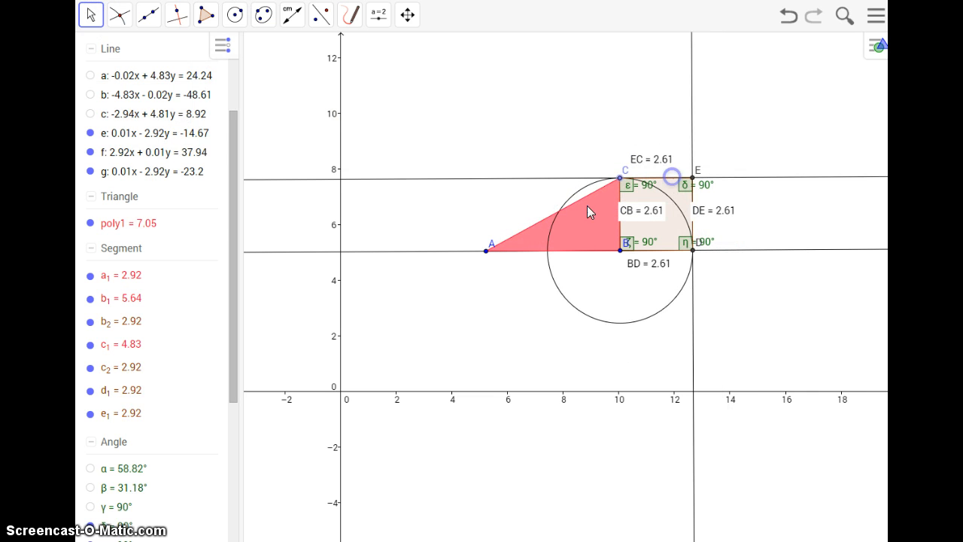
{"action": "left_click_drag", "start_coordinate": [487, 250], "coordinate": [488, 209]}
{"action": "left_click", "coordinate": [489, 211]}
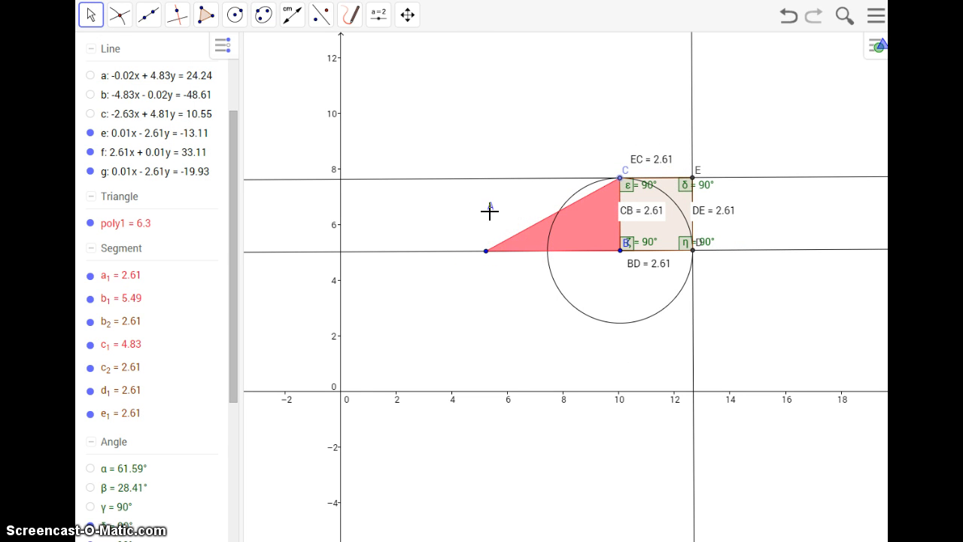
{"action": "left_click_drag", "start_coordinate": [516, 253], "coordinate": [488, 254]}
- Hide the three perpendicular construction lines e, f and g
{"action": "left_click", "coordinate": [90, 133]}
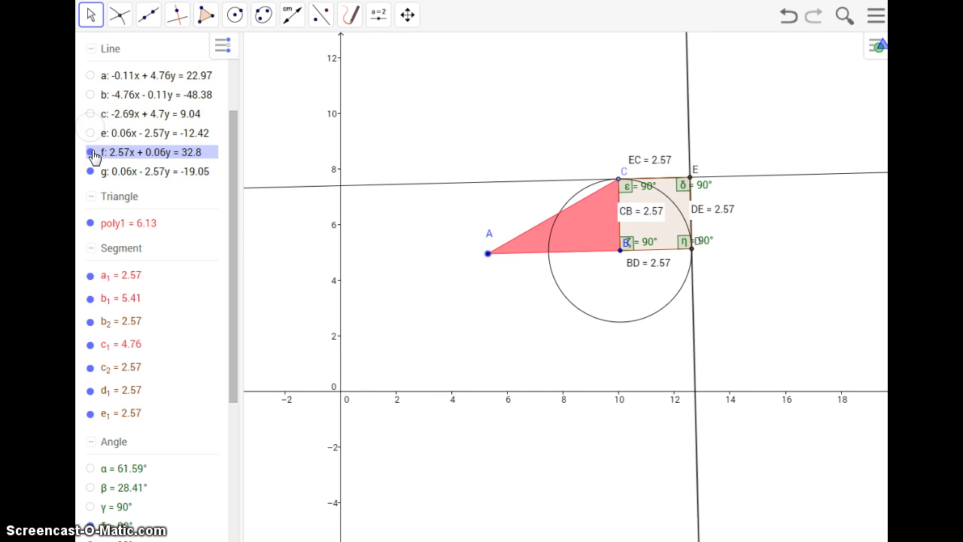
{"action": "left_click", "coordinate": [90, 151]}
{"action": "left_click", "coordinate": [90, 171]}
- Hide the quadrilateral's four angle measures δ, ε, ζ and η
{"action": "left_click_drag", "start_coordinate": [236, 117], "coordinate": [234, 183]}
{"action": "left_click", "coordinate": [97, 366]}
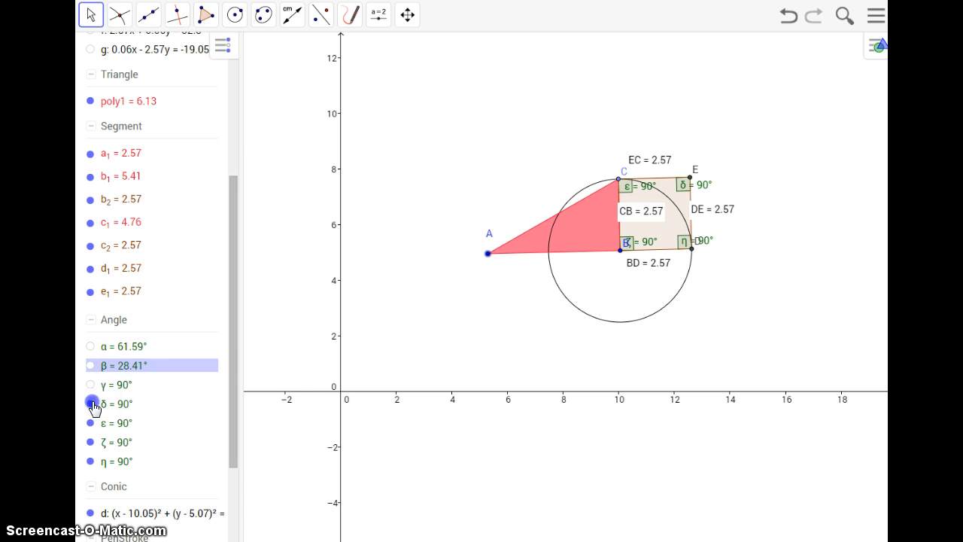
{"action": "left_click", "coordinate": [88, 435]}
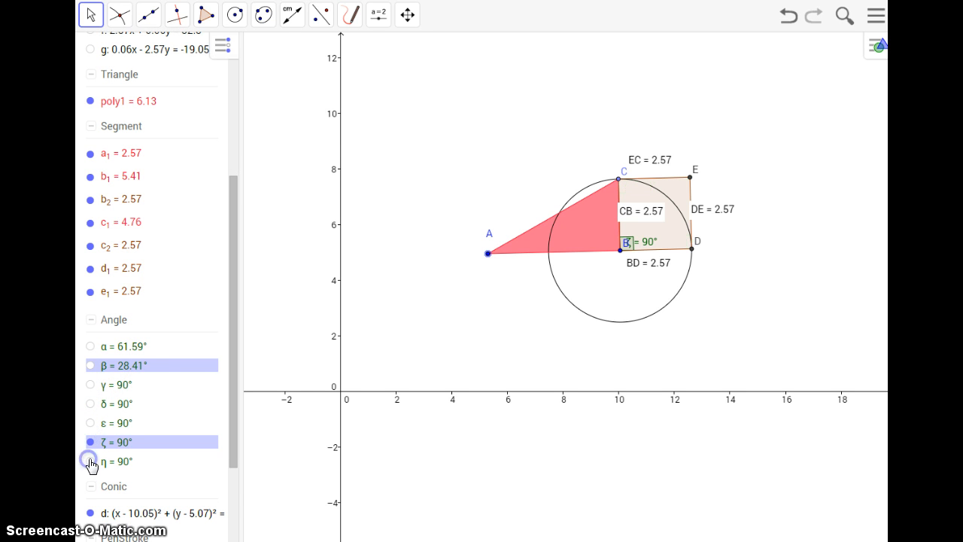
{"action": "left_click", "coordinate": [91, 439]}
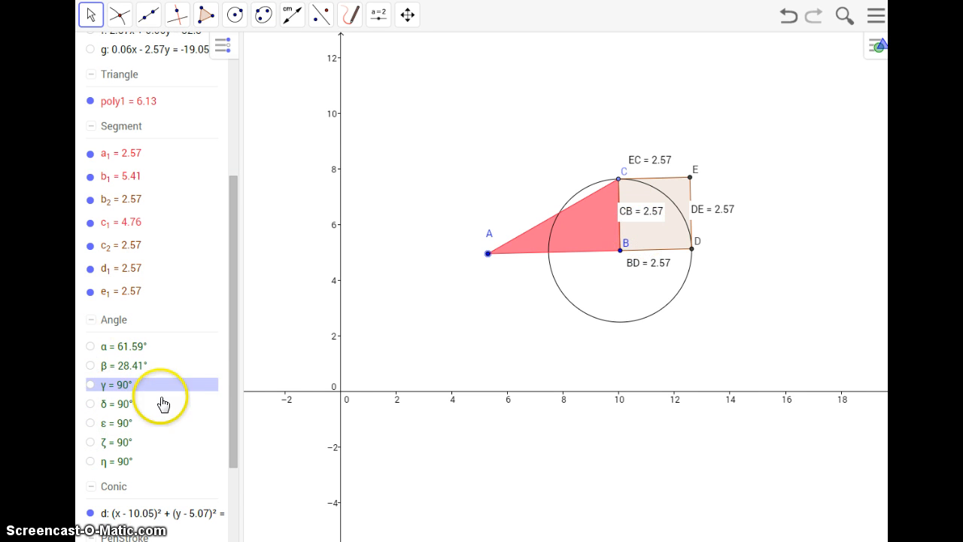
- Hide the four side-length labels CB, EC, DE and BD around the square
{"action": "left_click_drag", "start_coordinate": [226, 367], "coordinate": [224, 482]}
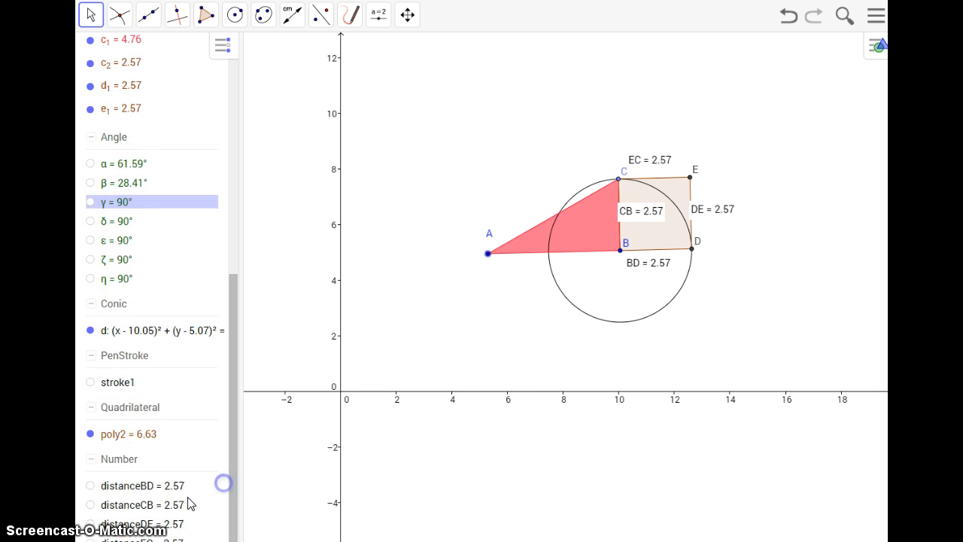
{"action": "left_click", "coordinate": [91, 493]}
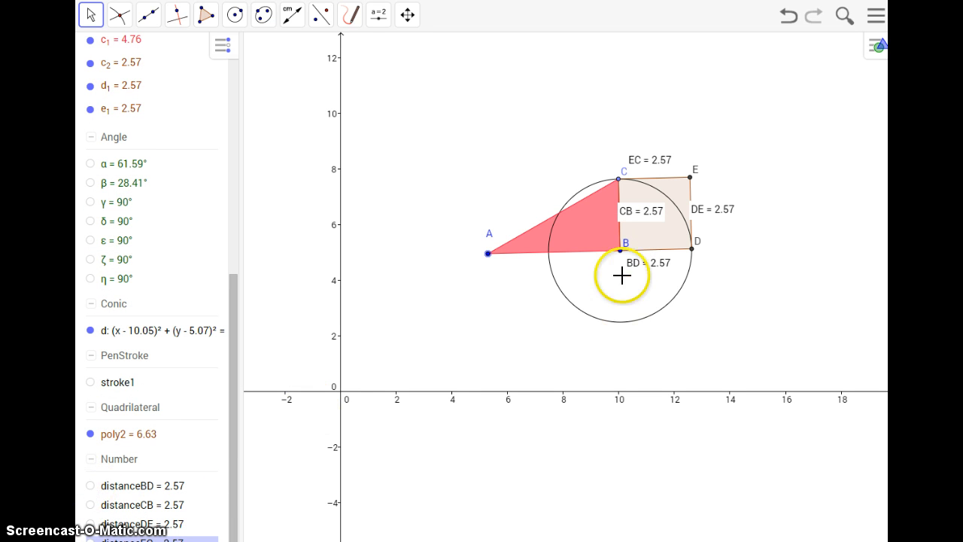
{"action": "right_click", "coordinate": [638, 214]}
{"action": "left_click", "coordinate": [665, 238]}
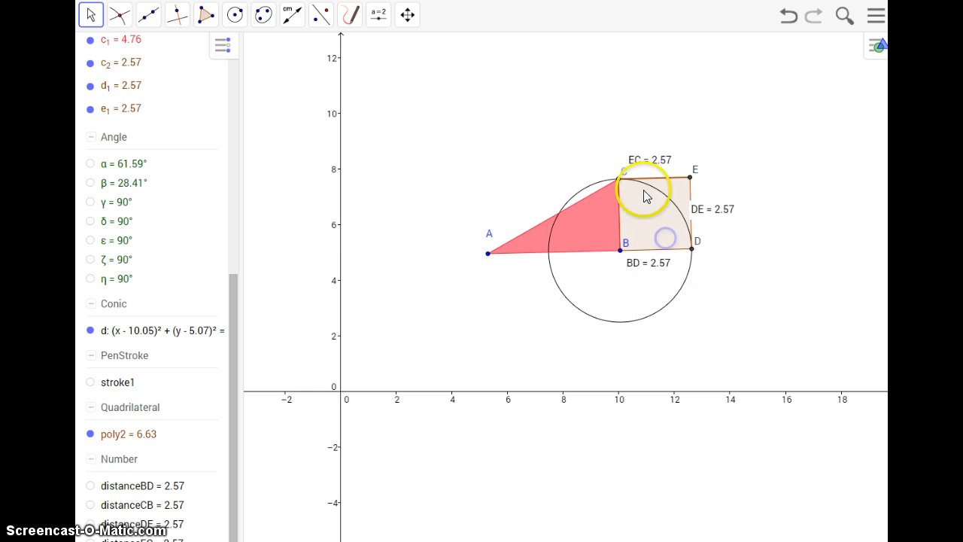
{"action": "right_click", "coordinate": [646, 160]}
{"action": "right_click", "coordinate": [710, 213]}
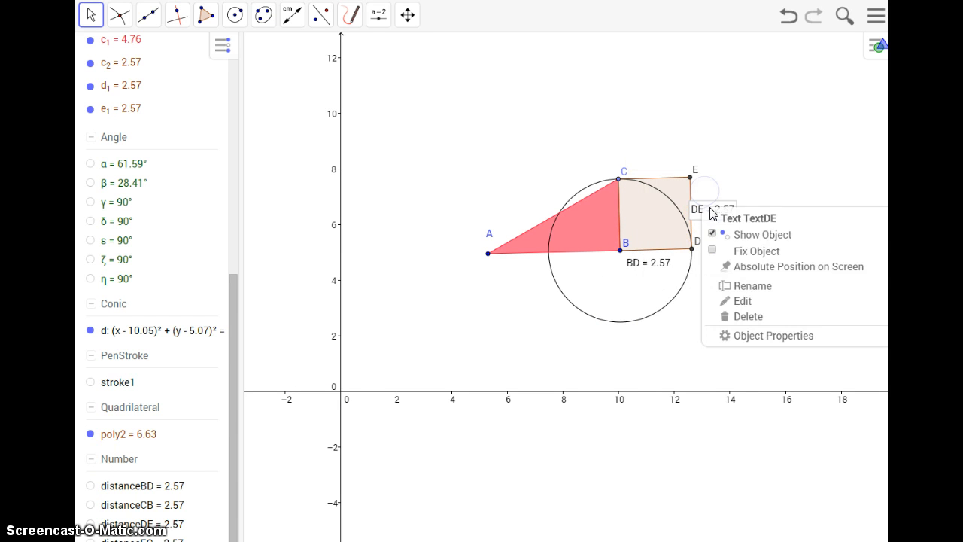
{"action": "left_click", "coordinate": [724, 236]}
{"action": "right_click", "coordinate": [644, 263]}
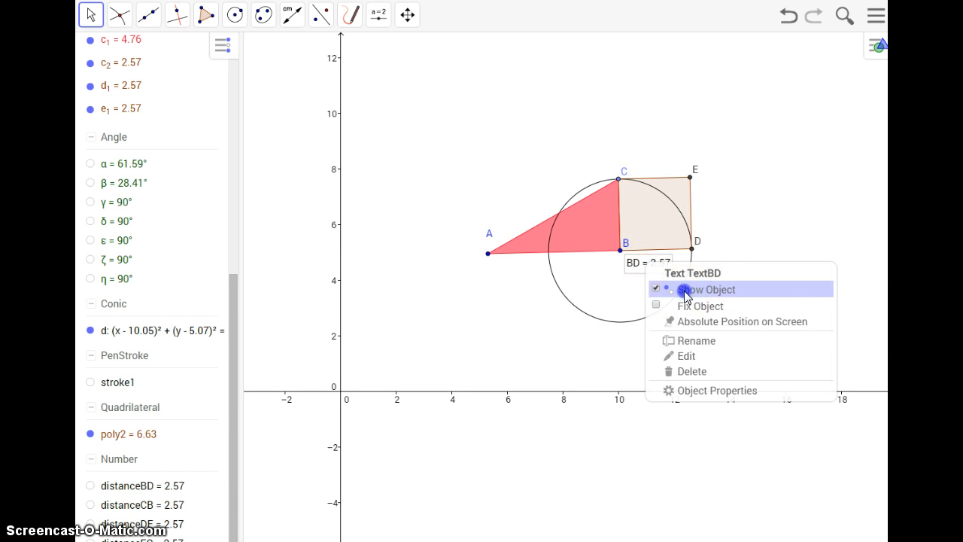
{"action": "left_click", "coordinate": [683, 289]}
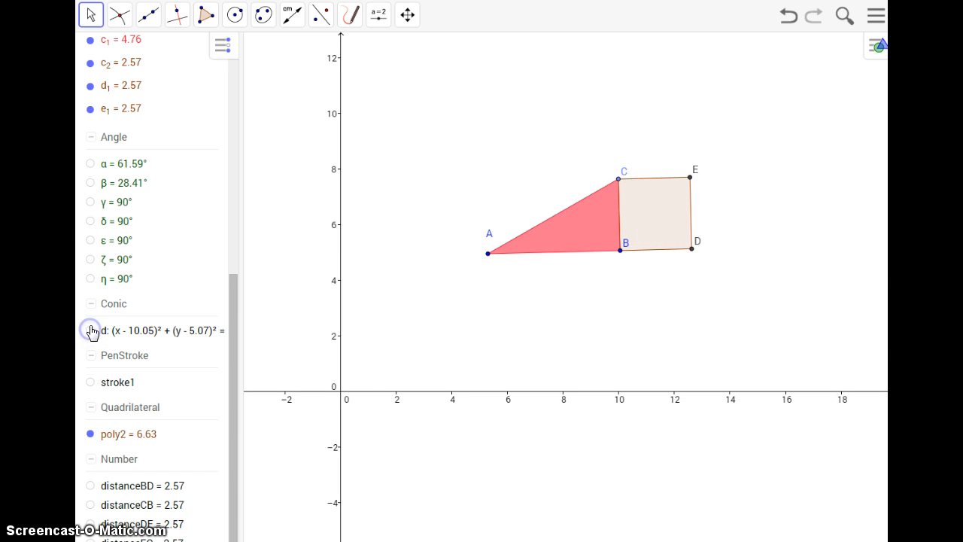
- Color the square on side BC blue (0, 153, 204) and raise its fill opacity to a little under half
{"action": "right_click", "coordinate": [668, 213]}
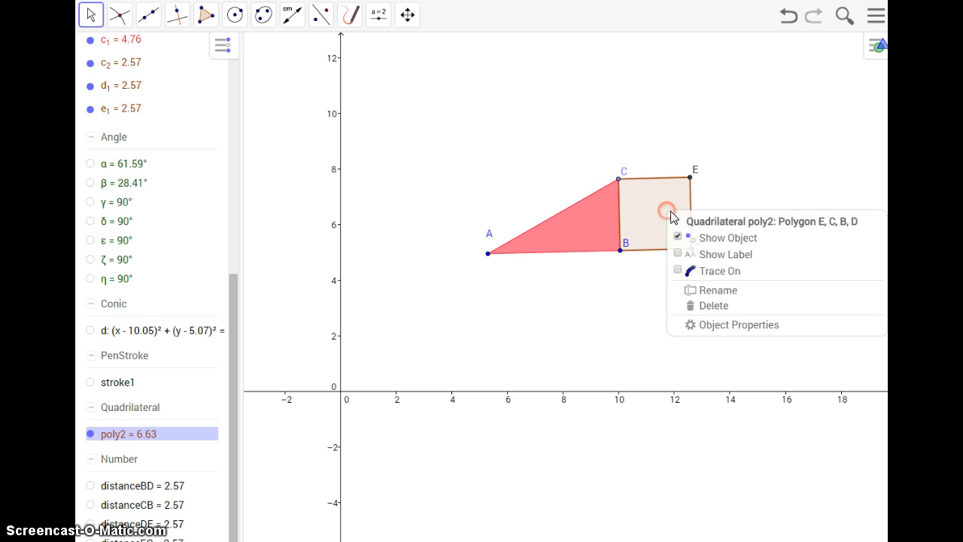
{"action": "left_click", "coordinate": [767, 323]}
{"action": "left_click", "coordinate": [705, 42]}
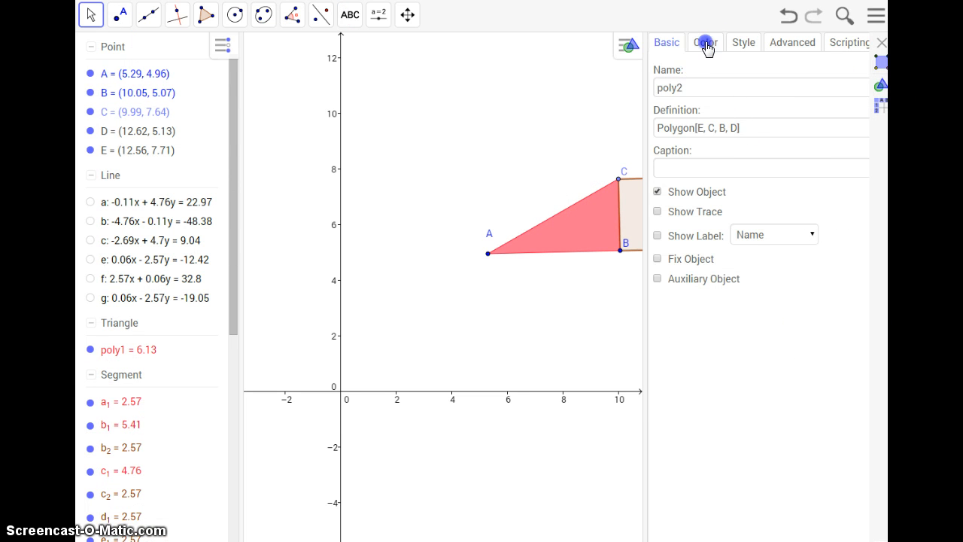
{"action": "left_click", "coordinate": [747, 142]}
{"action": "left_click", "coordinate": [672, 286]}
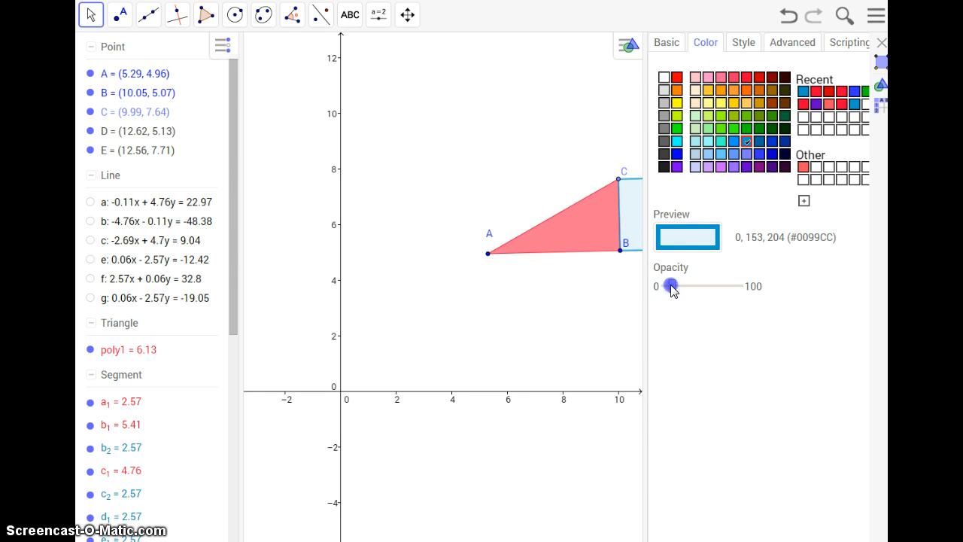
{"action": "left_click_drag", "start_coordinate": [697, 286], "coordinate": [698, 286]}
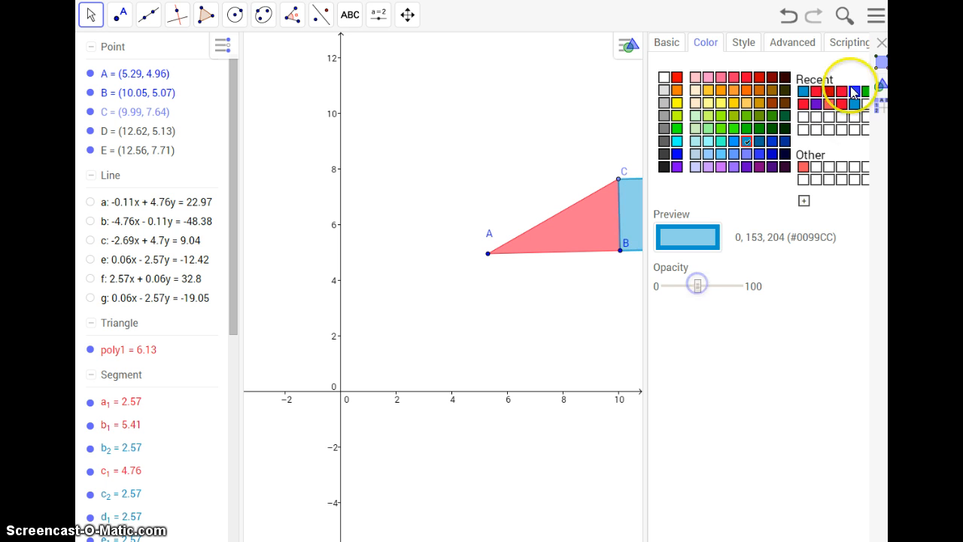
{"action": "left_click", "coordinate": [882, 44]}
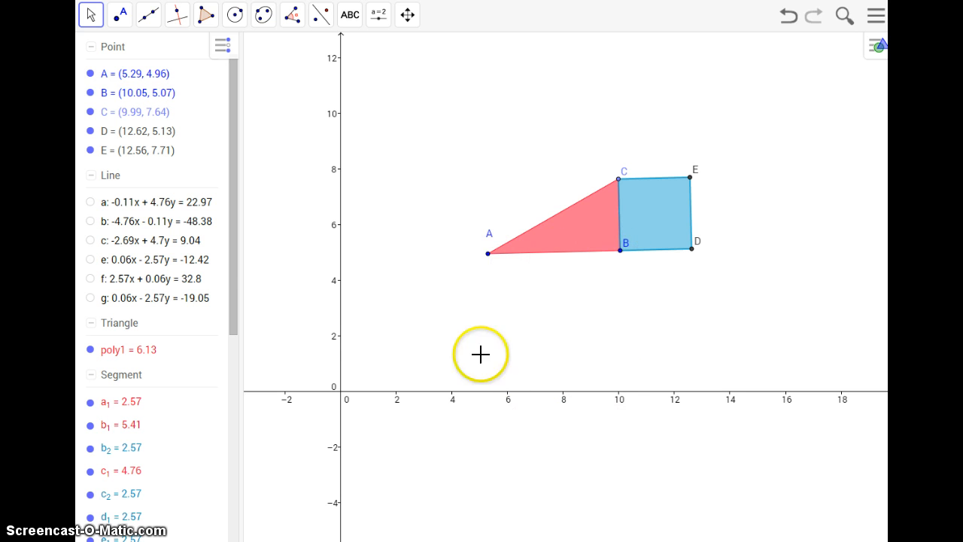
- Draw a Compass circle centered at A with a radius equal to side AB
{"action": "left_click", "coordinate": [234, 15]}
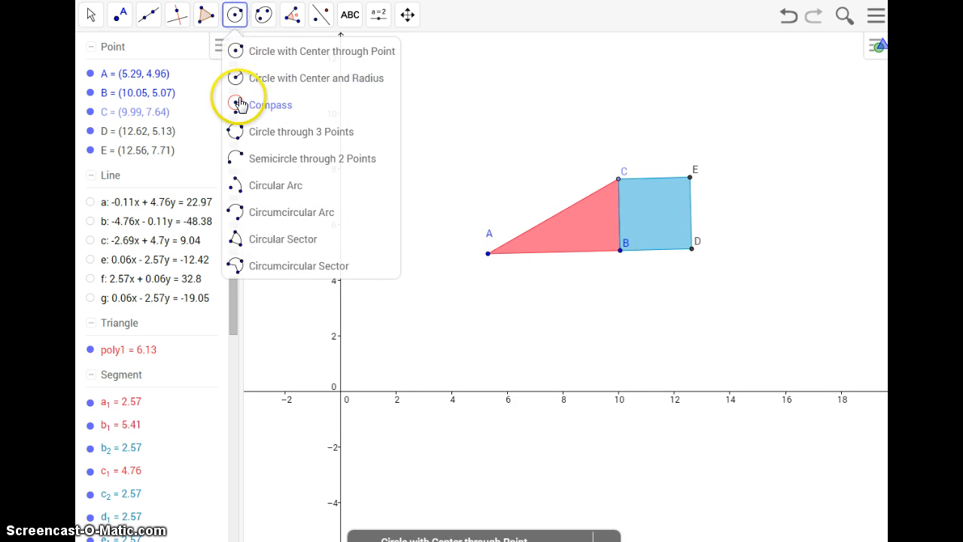
{"action": "left_click", "coordinate": [239, 104]}
{"action": "left_click", "coordinate": [488, 253]}
{"action": "left_click", "coordinate": [619, 250]}
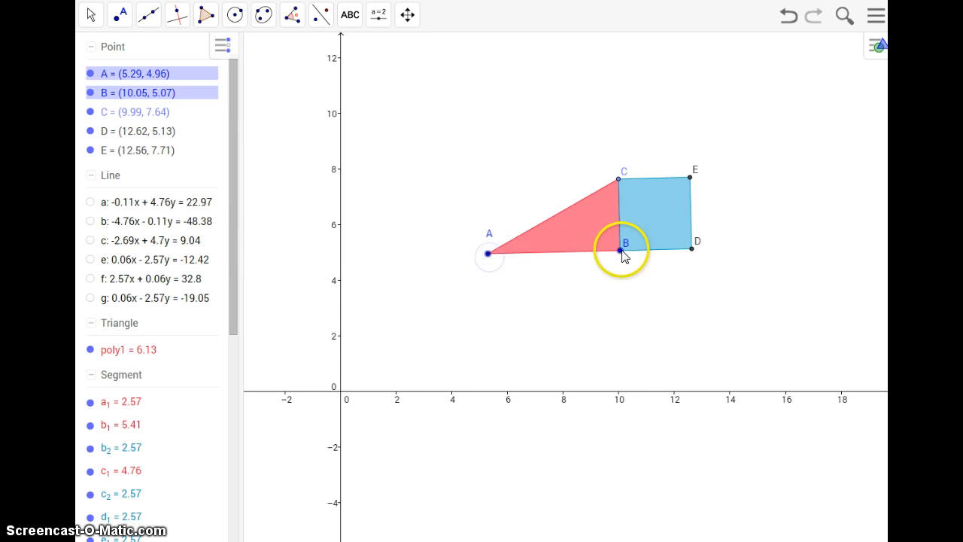
{"action": "left_click", "coordinate": [489, 254]}
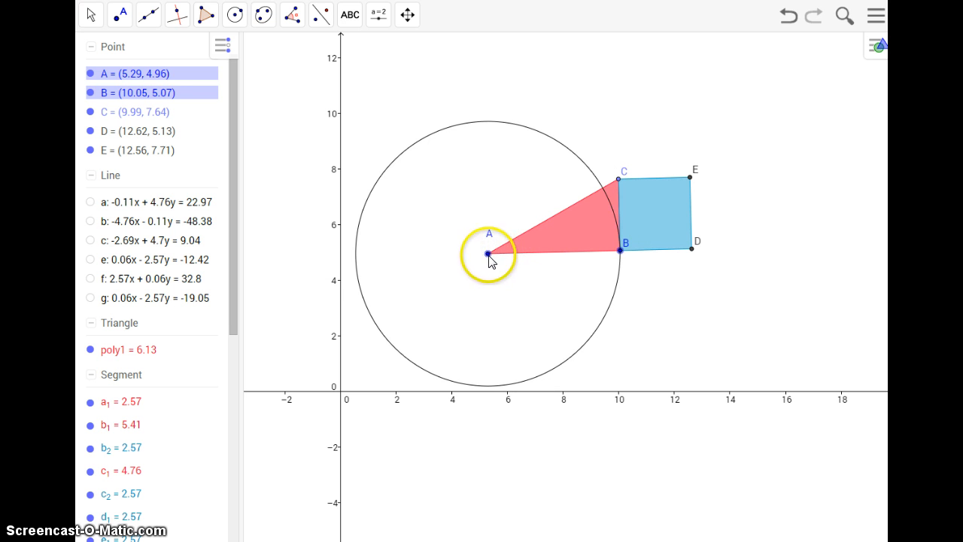
- Construct the perpendicular to AB through A and mark its intersection with the circle below the triangle
{"action": "left_click", "coordinate": [178, 15]}
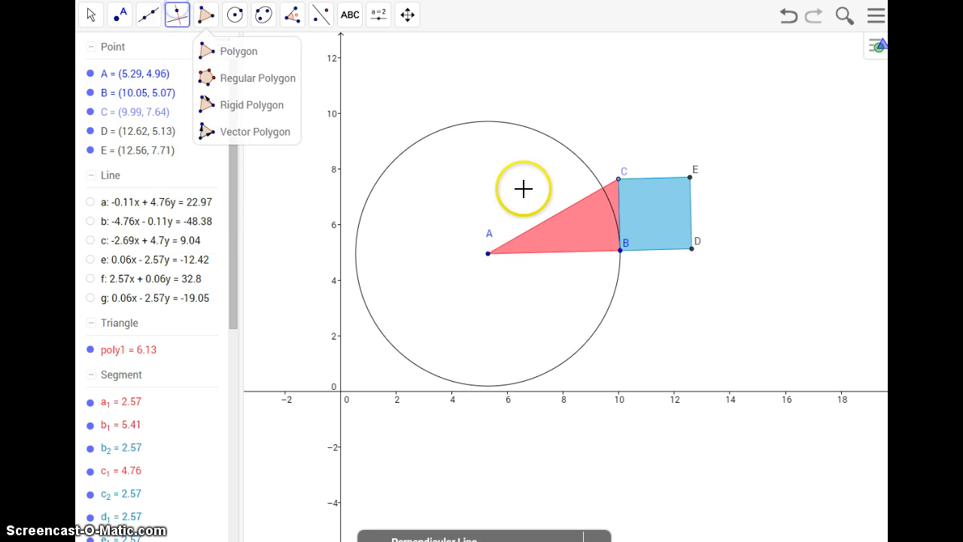
{"action": "left_click", "coordinate": [527, 254]}
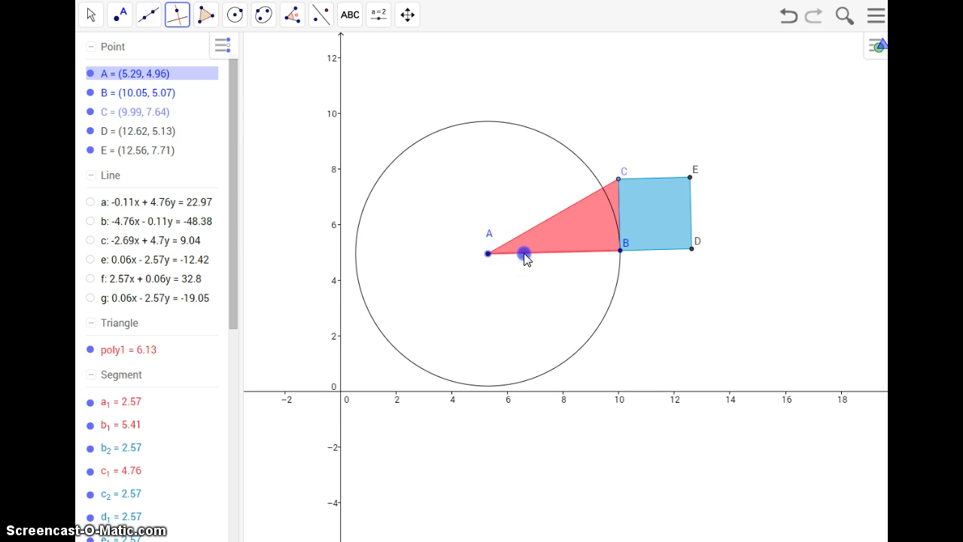
{"action": "left_click", "coordinate": [118, 16]}
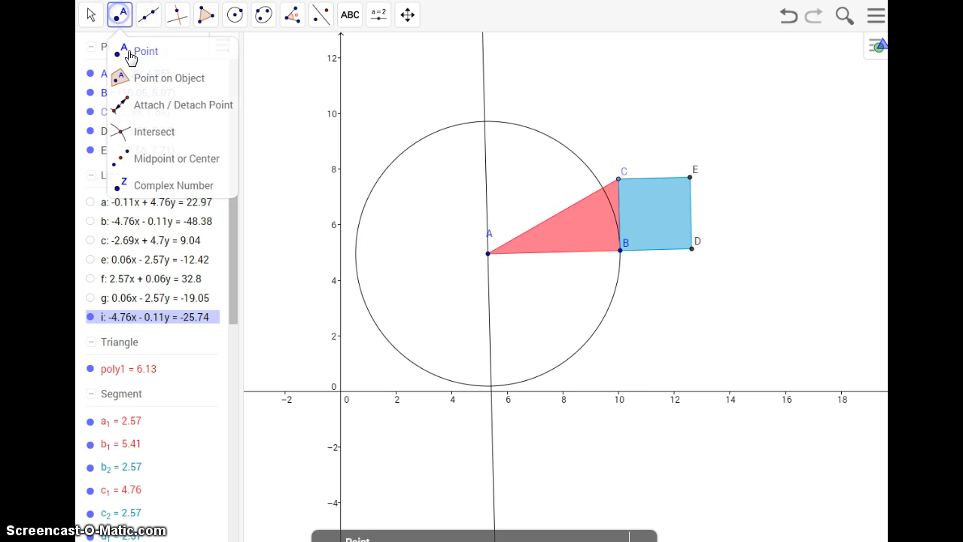
{"action": "left_click", "coordinate": [119, 128]}
{"action": "left_click", "coordinate": [489, 384]}
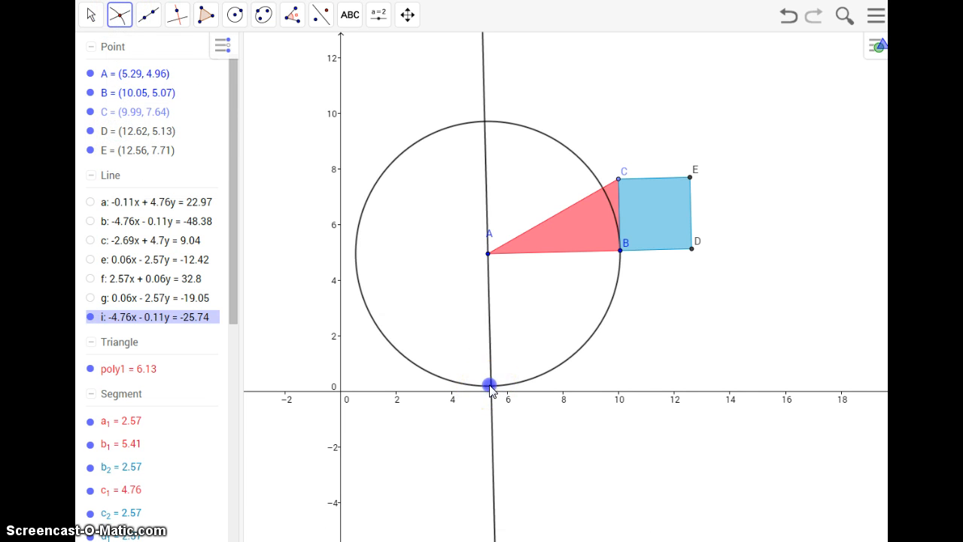
- Construct perpendiculars to line AF through F and to side AB through B, and mark the point where they intersect
{"action": "left_click", "coordinate": [180, 15]}
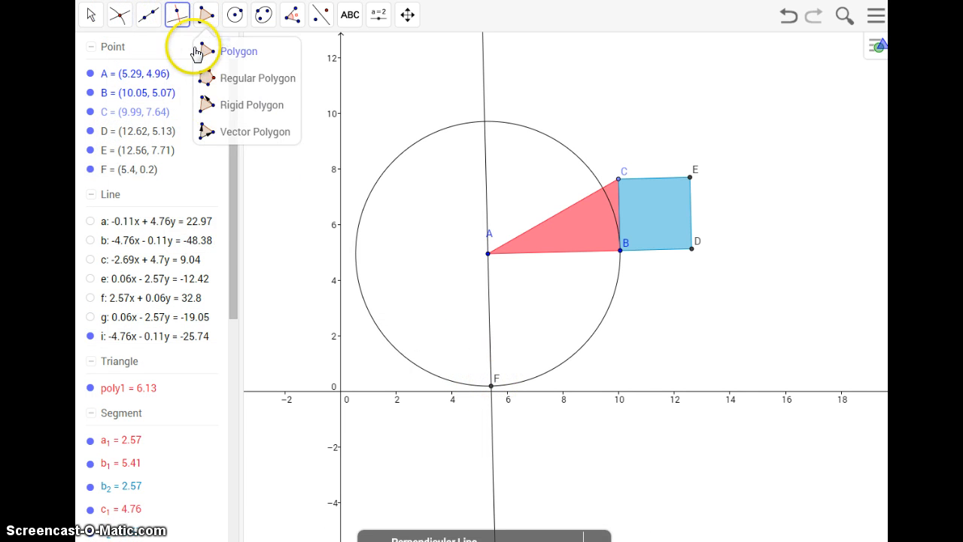
{"action": "left_click", "coordinate": [490, 385]}
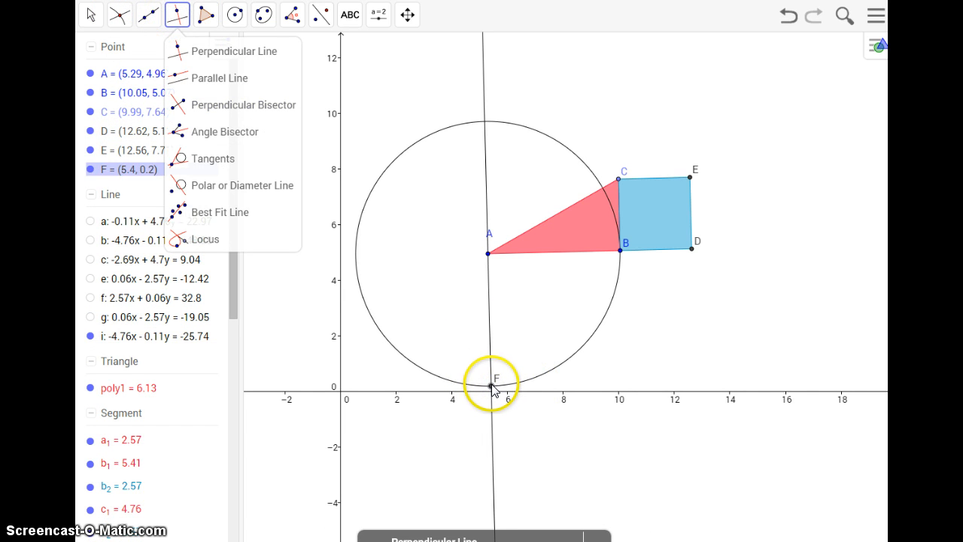
{"action": "left_click", "coordinate": [491, 366]}
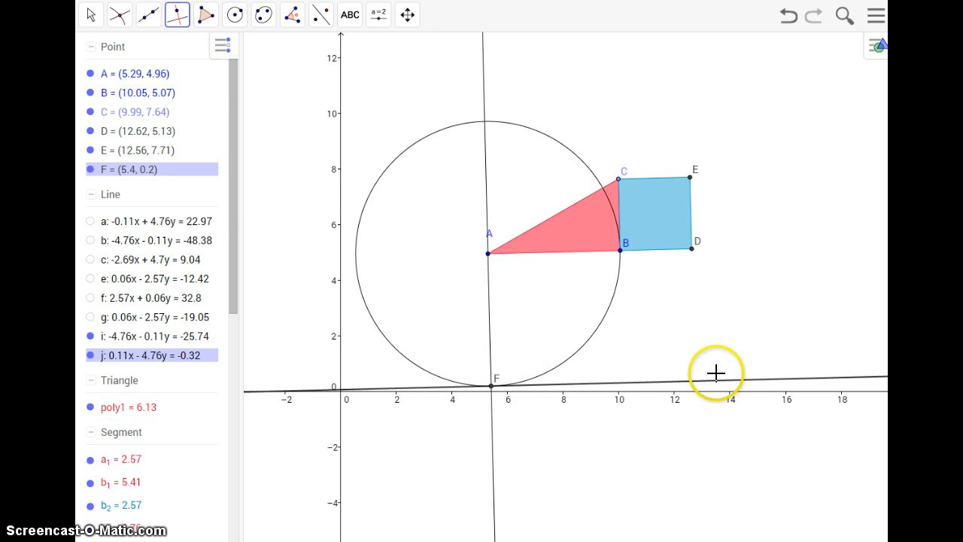
{"action": "left_click", "coordinate": [620, 251]}
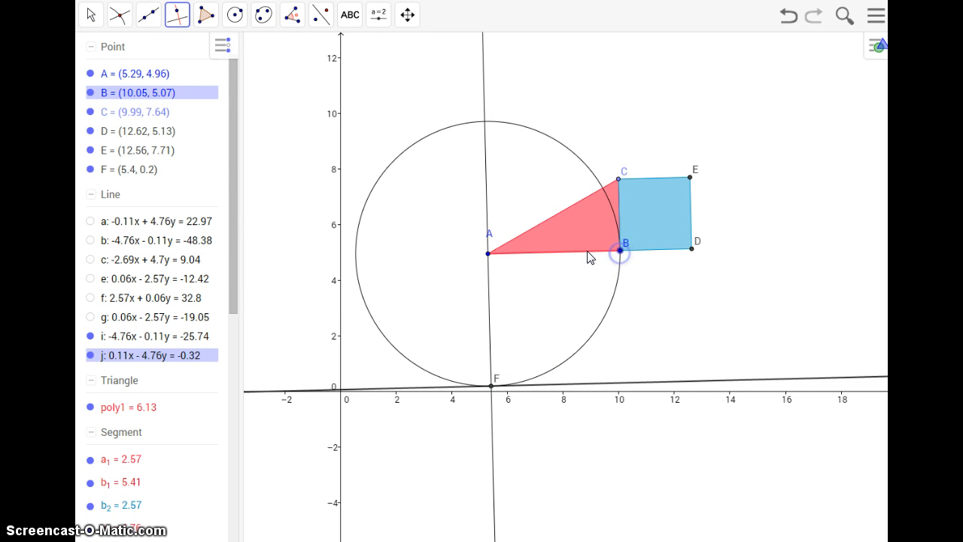
{"action": "left_click", "coordinate": [587, 252]}
{"action": "left_click", "coordinate": [117, 17]}
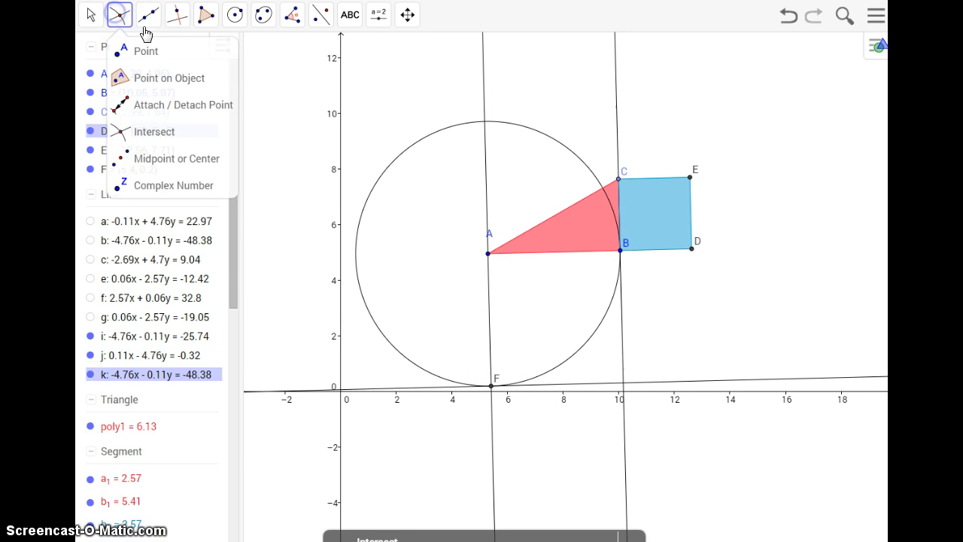
{"action": "left_click", "coordinate": [623, 382]}
- Draw the quadrilateral B, A, F, G below side AB with the Polygon tool
{"action": "left_click", "coordinate": [213, 15]}
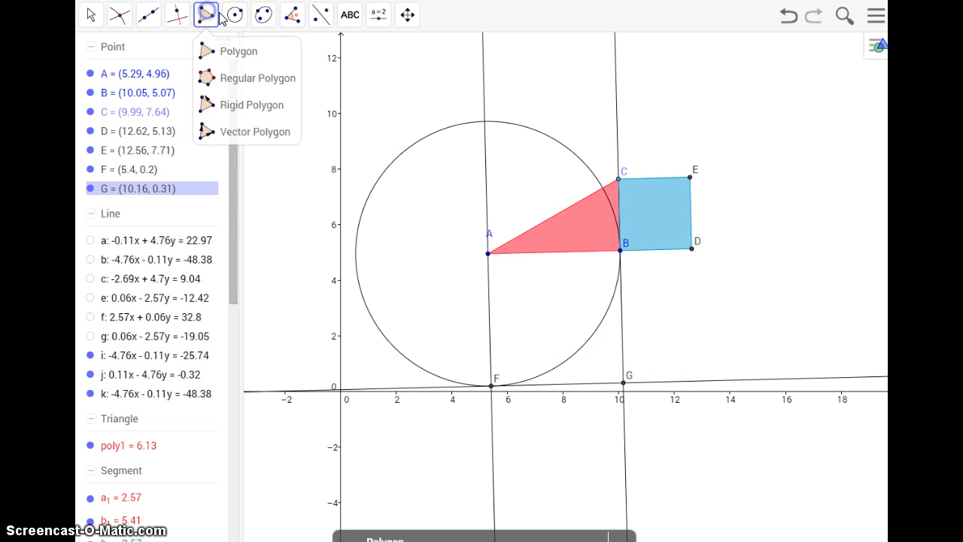
{"action": "left_click", "coordinate": [620, 250]}
{"action": "left_click", "coordinate": [487, 253]}
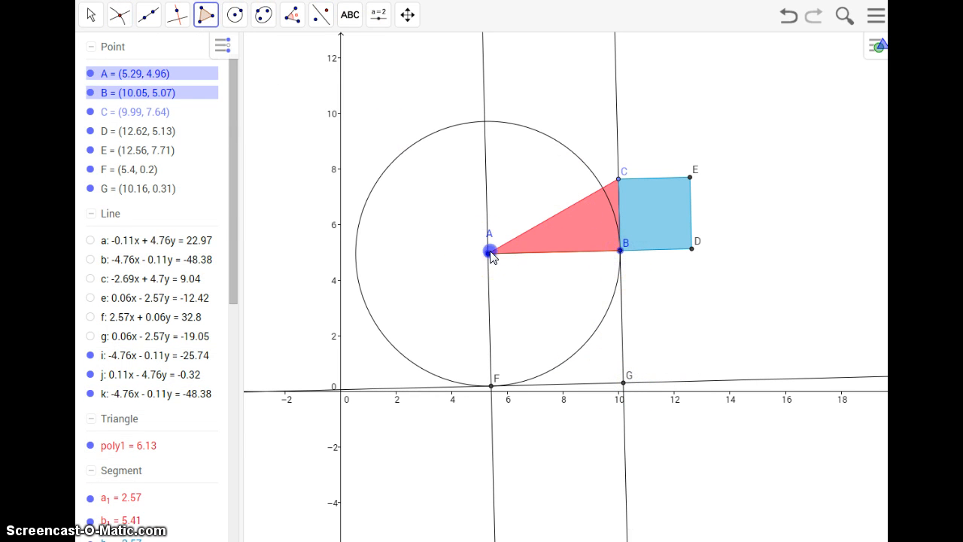
{"action": "left_click", "coordinate": [491, 385]}
{"action": "left_click", "coordinate": [623, 382]}
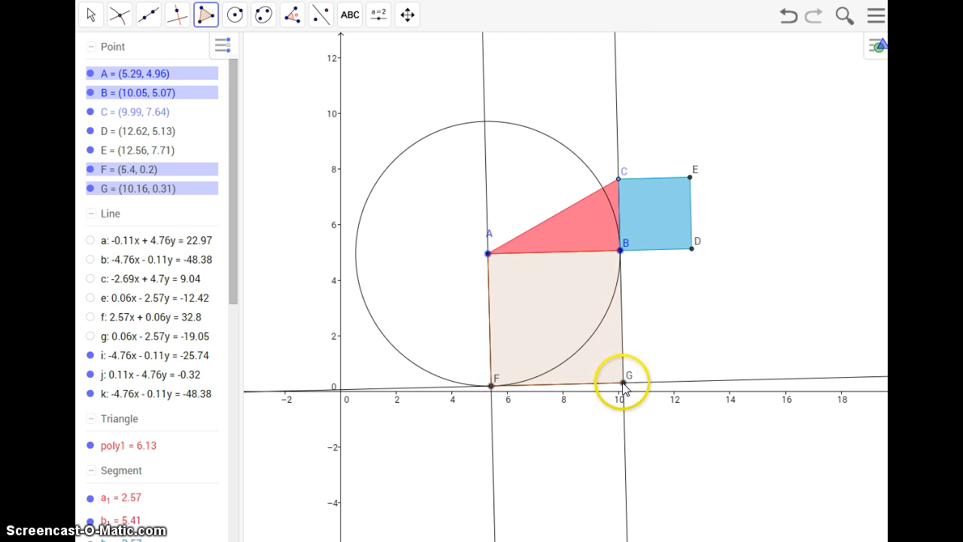
{"action": "left_click", "coordinate": [620, 249]}
{"action": "right_click", "coordinate": [570, 295]}
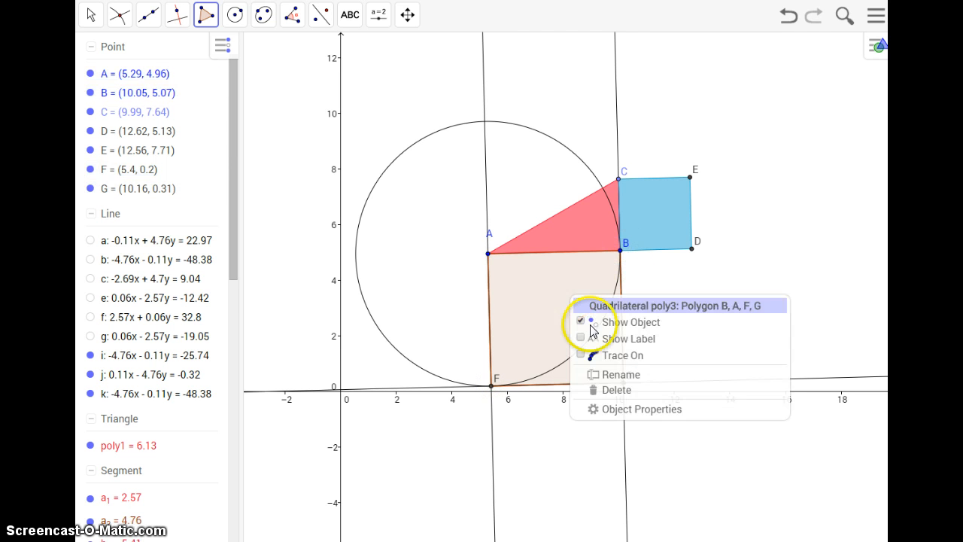
- Measure all four interior angles of quadrilateral BAFG with the Angle tool
{"action": "left_click", "coordinate": [293, 16]}
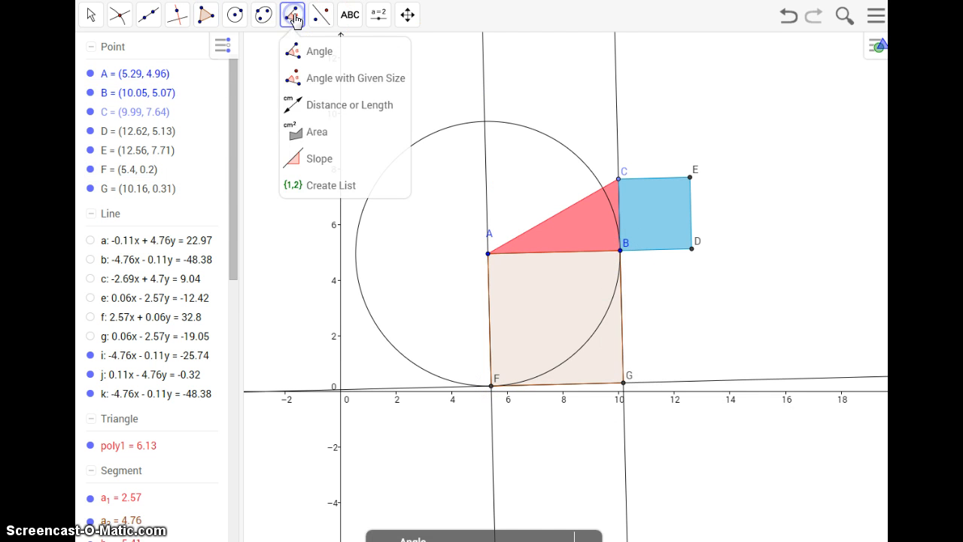
{"action": "left_click", "coordinate": [298, 51]}
{"action": "left_click", "coordinate": [551, 286]}
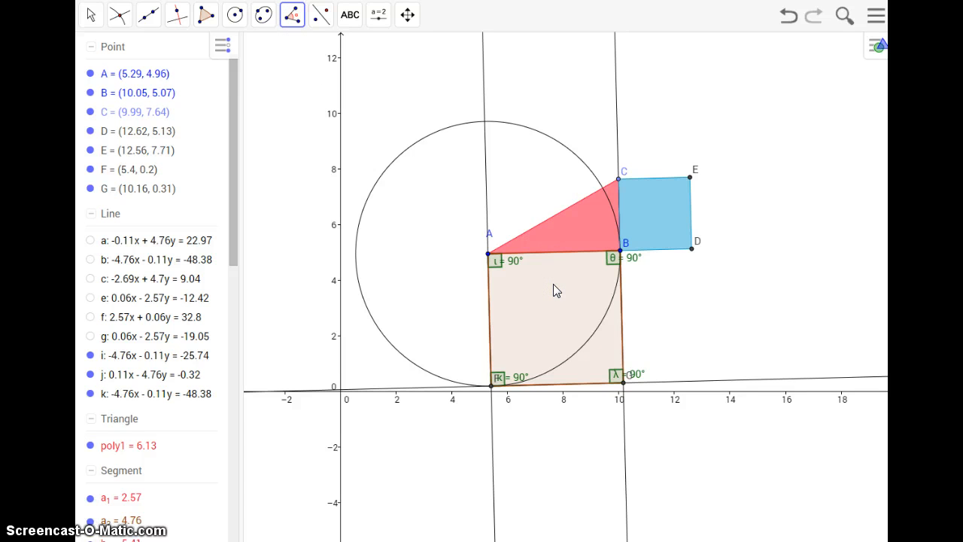
- Recolor the four angle marks of quadrilateral BAFG green (0, 153, 0) with a slightly higher opacity
{"action": "right_click", "coordinate": [553, 284]}
{"action": "left_click", "coordinate": [602, 400]}
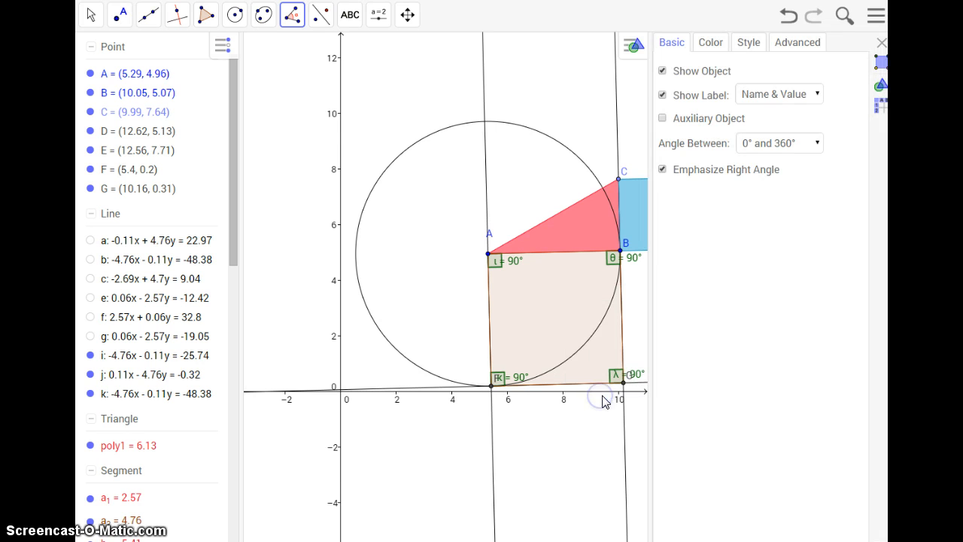
{"action": "left_click", "coordinate": [710, 43]}
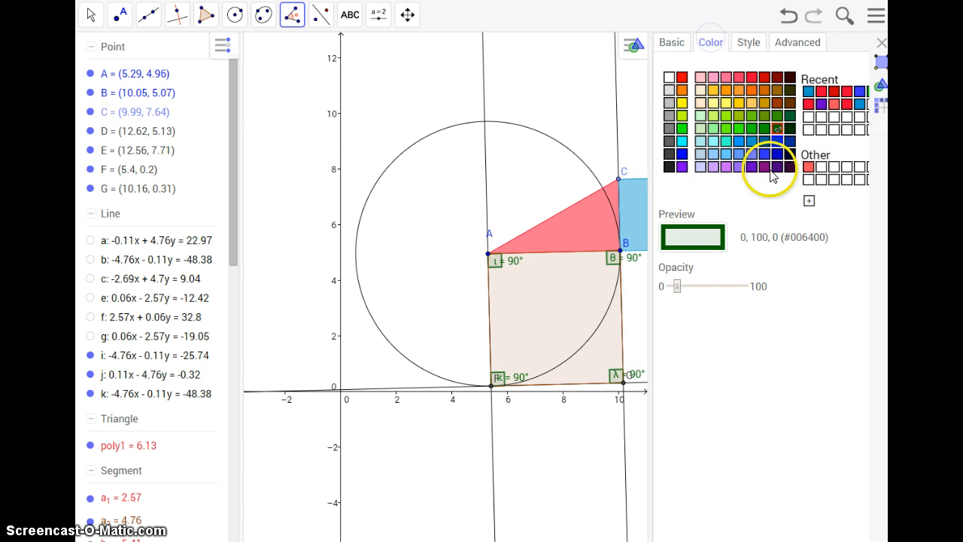
{"action": "left_click", "coordinate": [753, 129]}
{"action": "left_click_drag", "start_coordinate": [686, 291], "coordinate": [691, 290]}
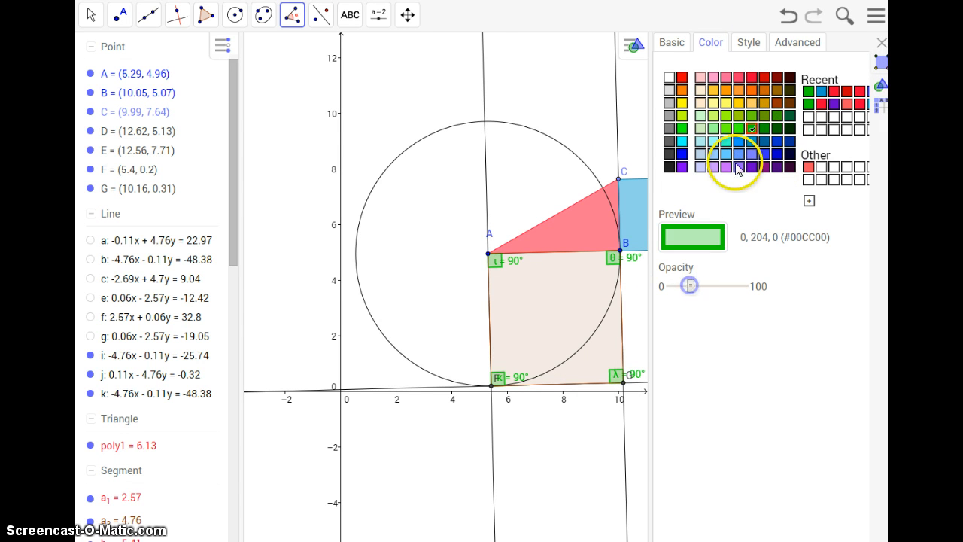
{"action": "left_click", "coordinate": [766, 128]}
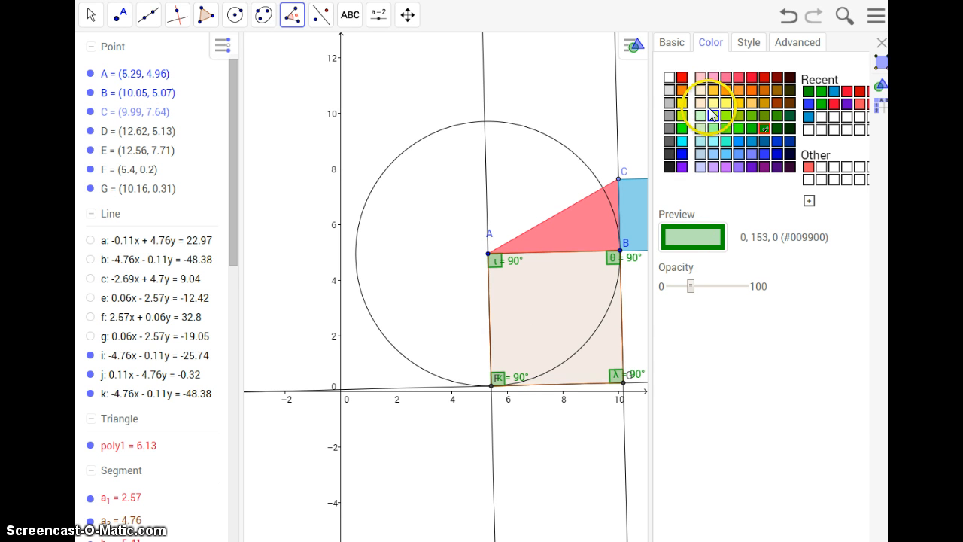
- Set the color of quadrilateral BAFG's angle marks to olive green (102, 153, 0) with about half opacity
{"action": "right_click", "coordinate": [535, 311]}
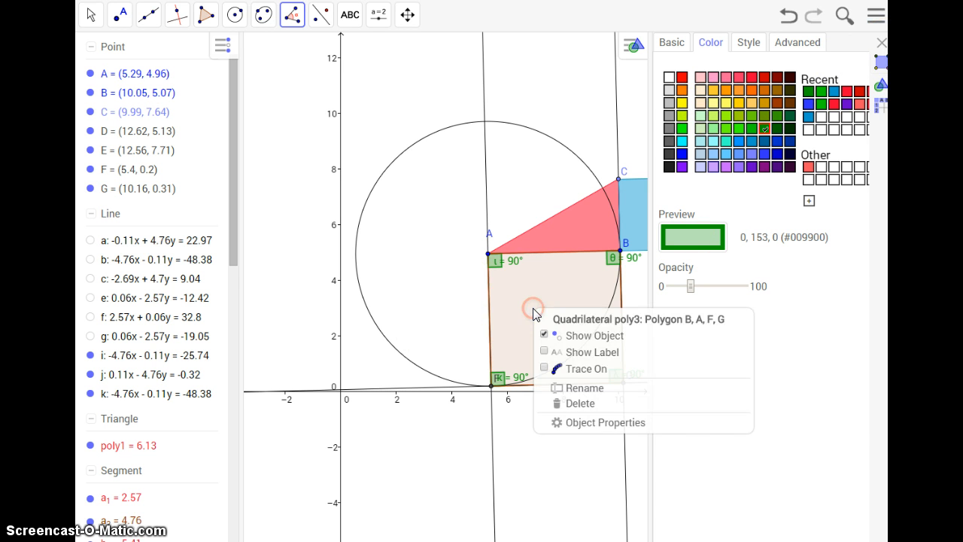
{"action": "left_click", "coordinate": [580, 422]}
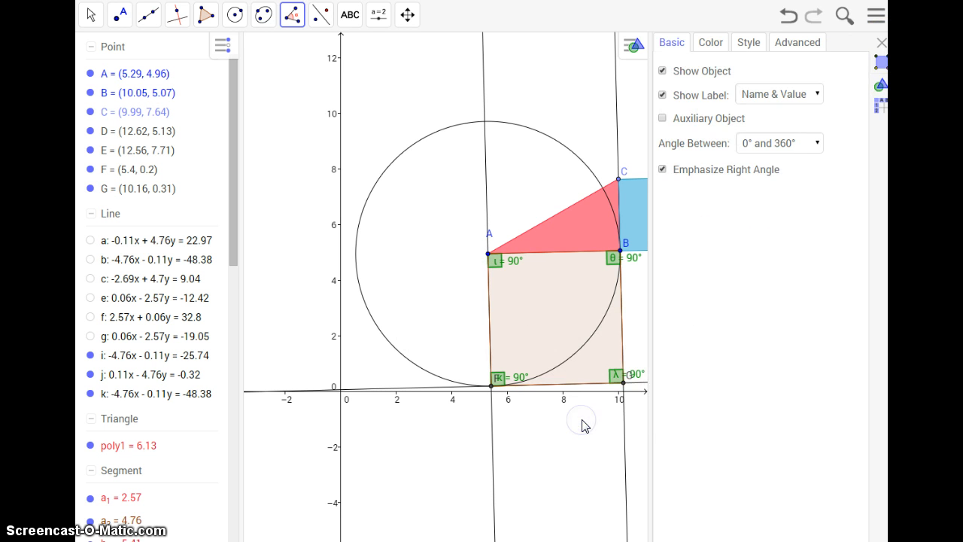
{"action": "left_click", "coordinate": [713, 44]}
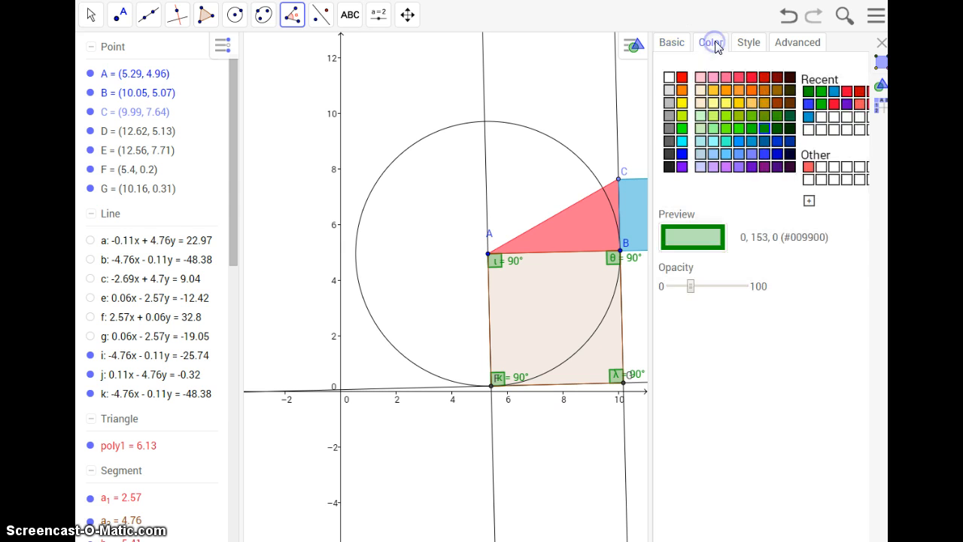
{"action": "left_click", "coordinate": [764, 119]}
{"action": "left_click_drag", "start_coordinate": [704, 285], "coordinate": [707, 286]}
{"action": "right_click", "coordinate": [533, 288]}
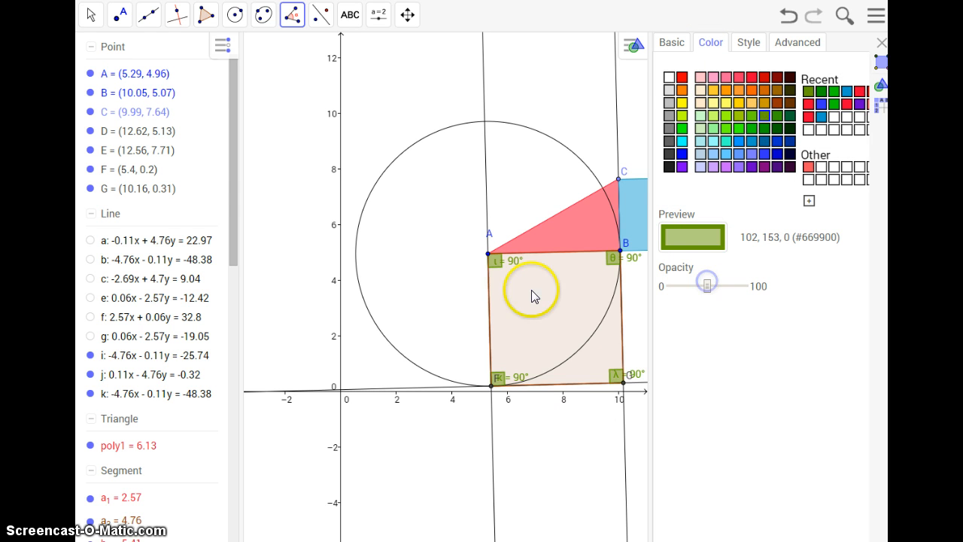
{"action": "left_click", "coordinate": [577, 335]}
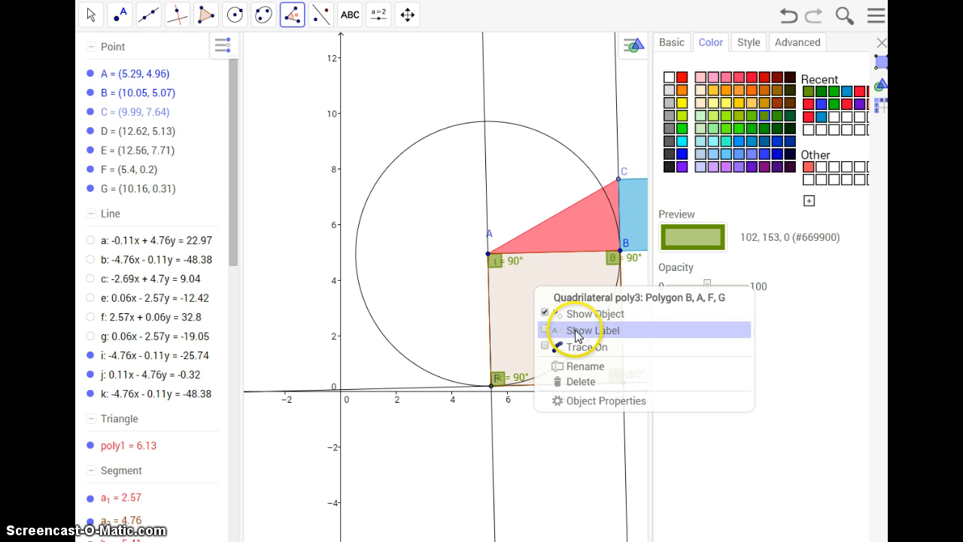
{"action": "left_click", "coordinate": [672, 44]}
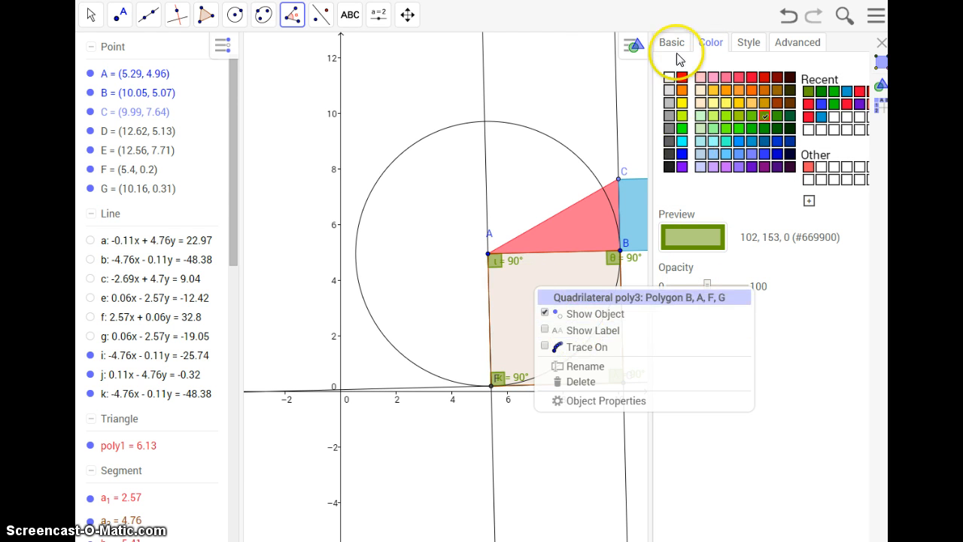
- Recolor quadrilateral BAFG green (0, 153, 0) with about half opacity
{"action": "left_click", "coordinate": [878, 47]}
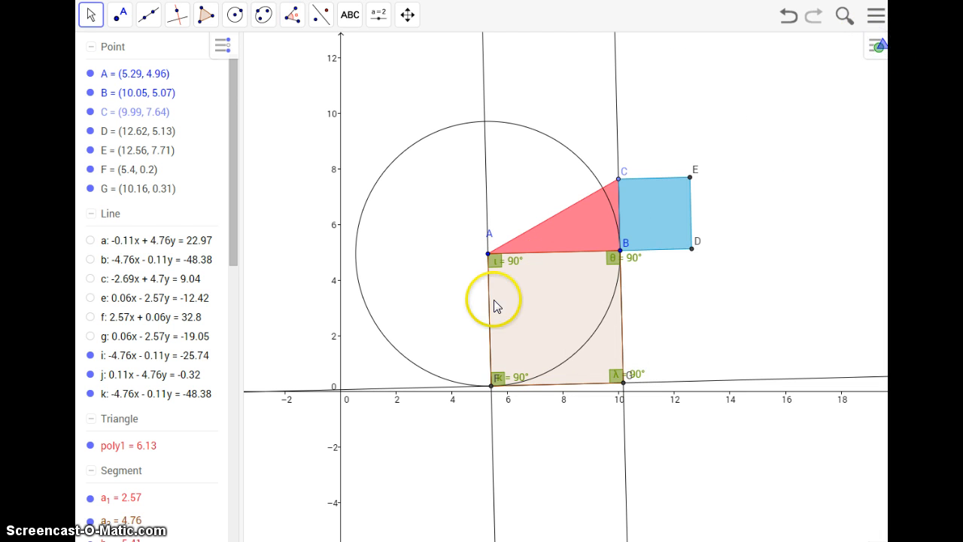
{"action": "left_click", "coordinate": [539, 309]}
{"action": "right_click", "coordinate": [541, 311]}
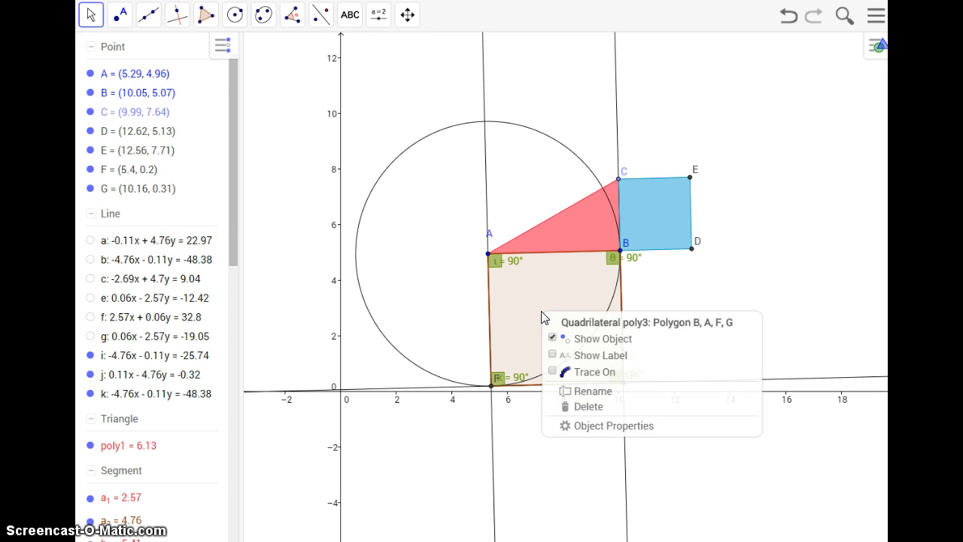
{"action": "left_click", "coordinate": [566, 426]}
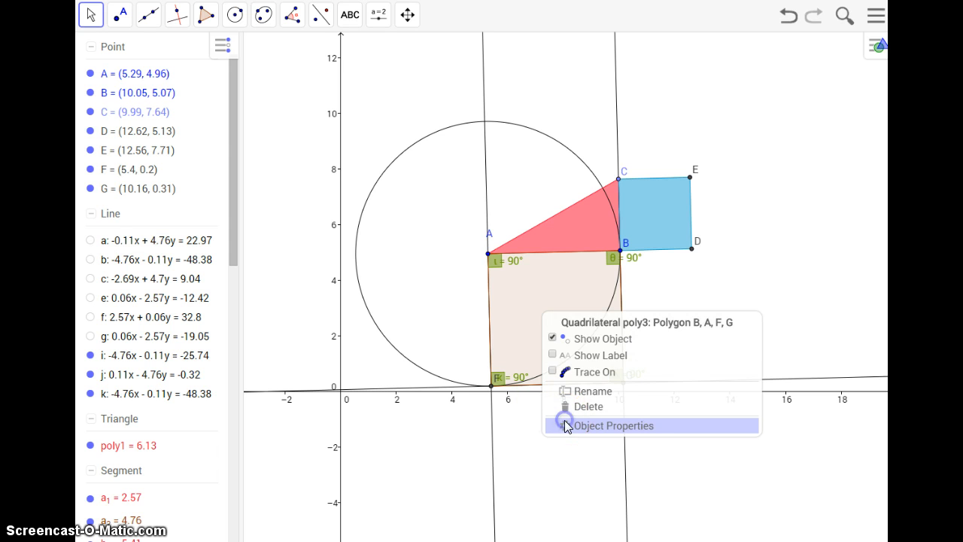
{"action": "left_click", "coordinate": [686, 124]}
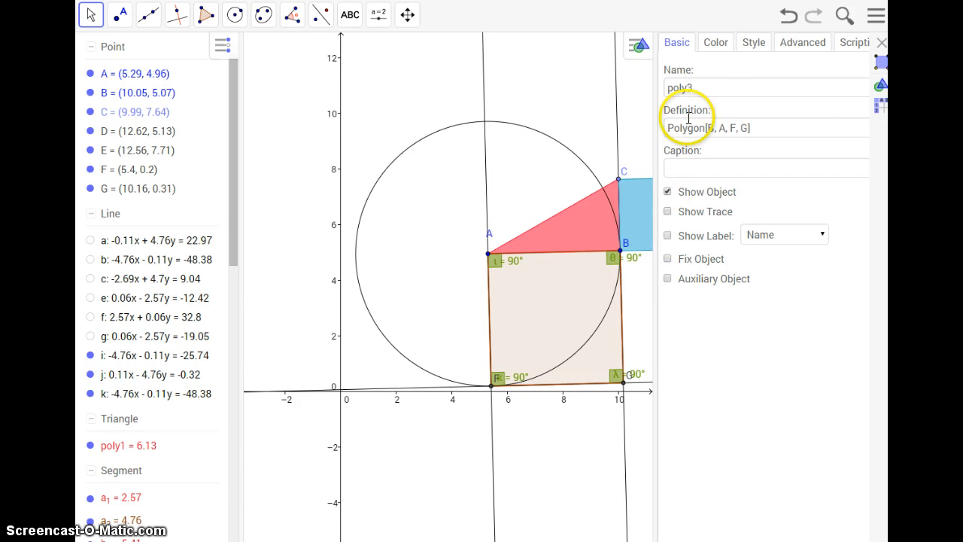
{"action": "left_click", "coordinate": [714, 44]}
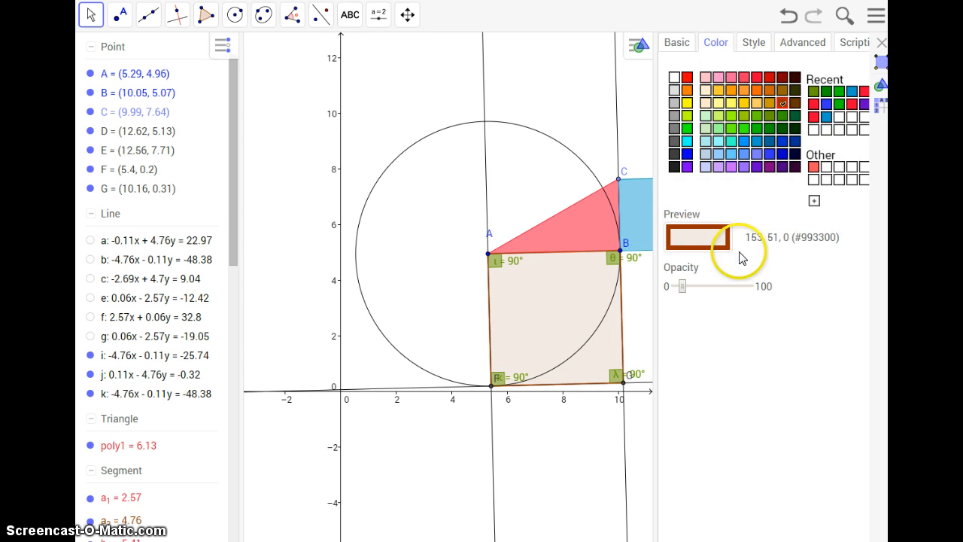
{"action": "left_click", "coordinate": [769, 129]}
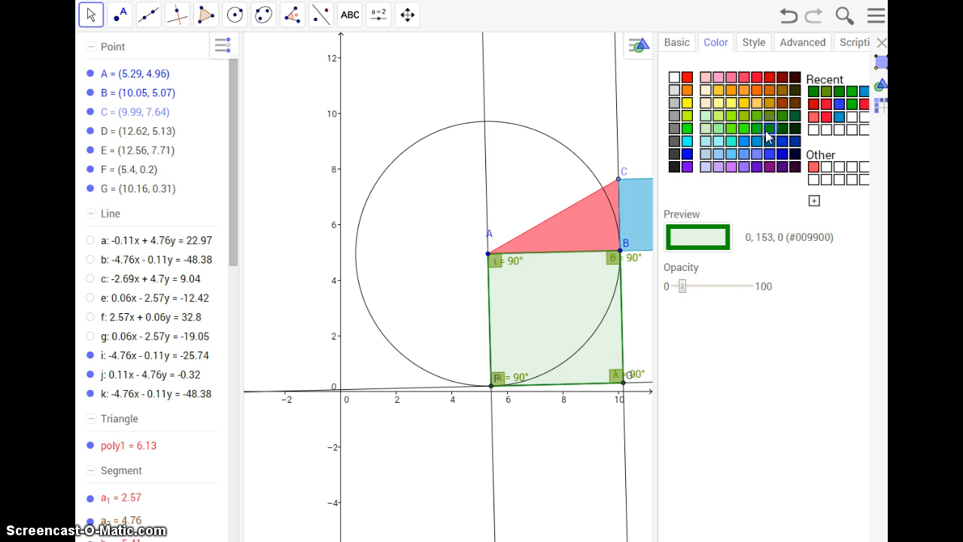
{"action": "left_click", "coordinate": [681, 288]}
{"action": "left_click_drag", "start_coordinate": [701, 292], "coordinate": [707, 292]}
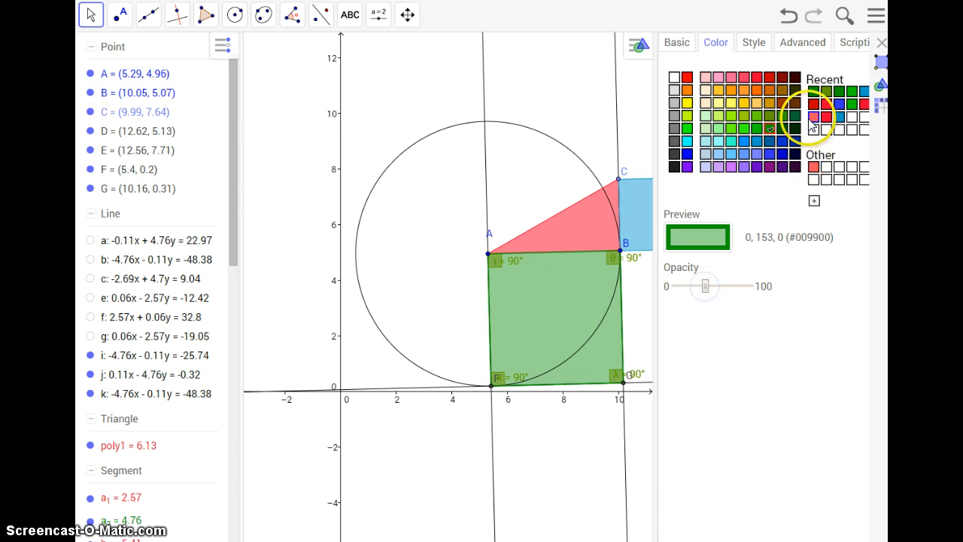
{"action": "left_click", "coordinate": [881, 42]}
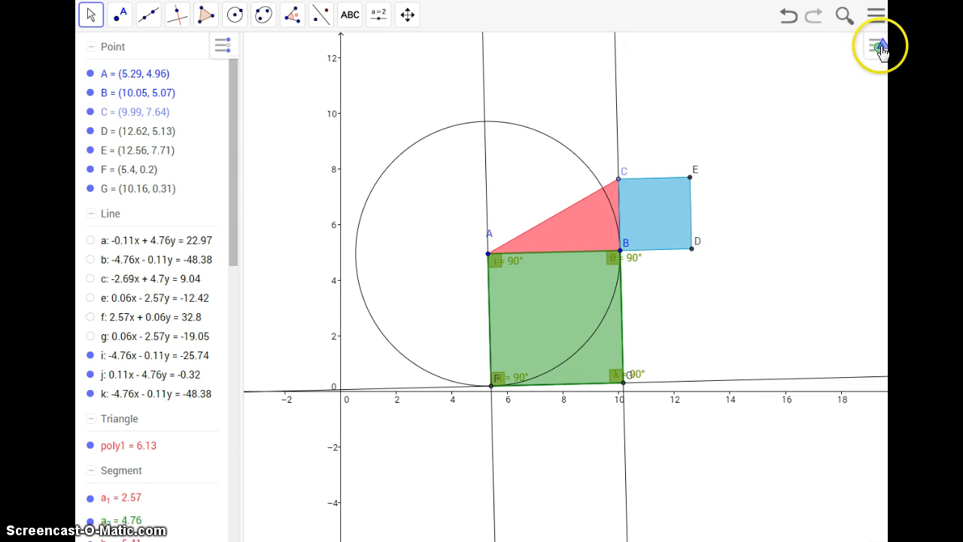
- Hide the construction lines i, j and k and the circle h centered at A
{"action": "left_click", "coordinate": [181, 240]}
{"action": "left_click_drag", "start_coordinate": [231, 177], "coordinate": [236, 238]}
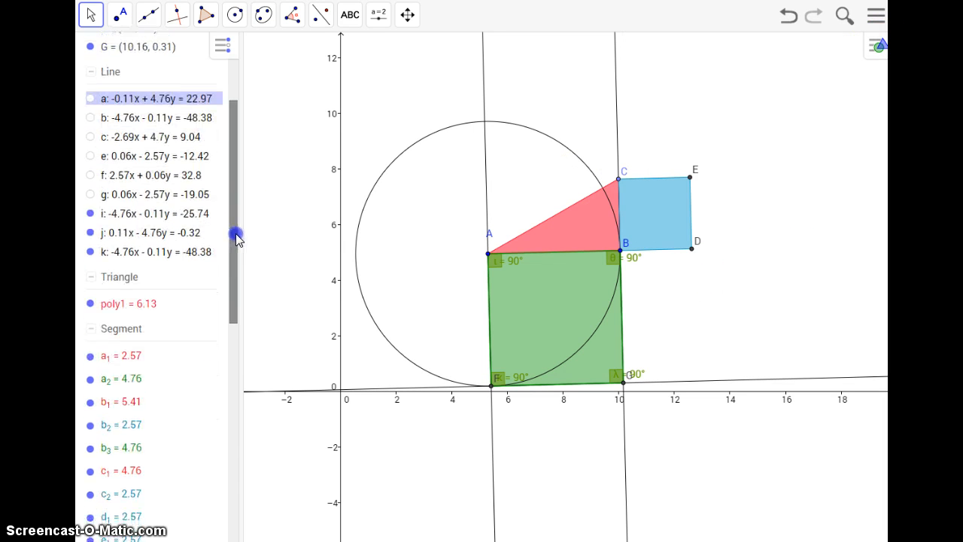
{"action": "left_click", "coordinate": [89, 227]}
{"action": "left_click", "coordinate": [90, 214]}
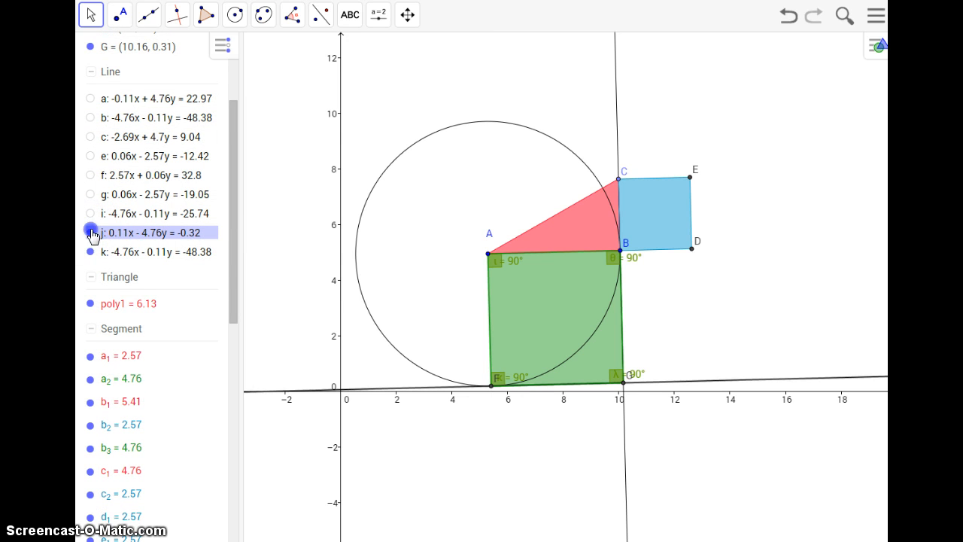
{"action": "left_click", "coordinate": [91, 232]}
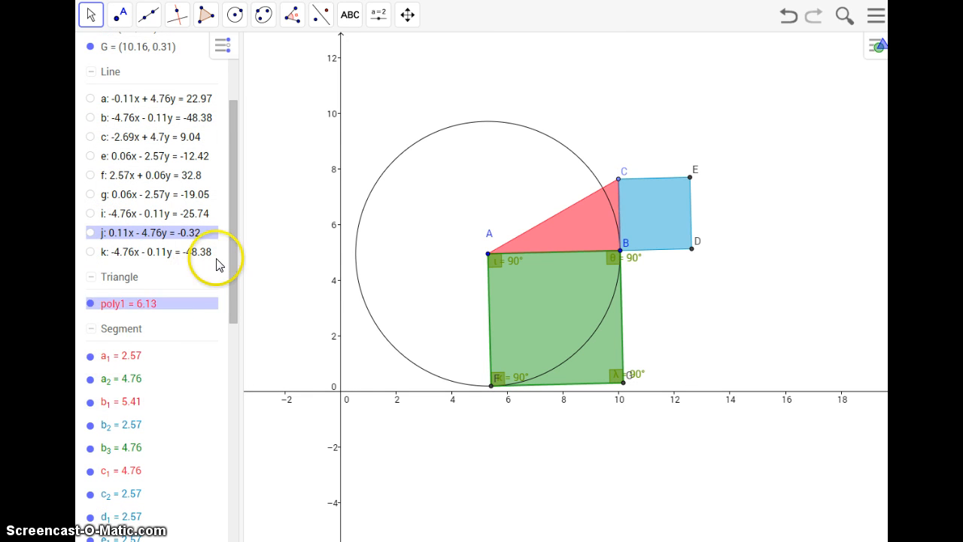
{"action": "left_click_drag", "start_coordinate": [227, 269], "coordinate": [228, 477]}
{"action": "left_click", "coordinate": [92, 430]}
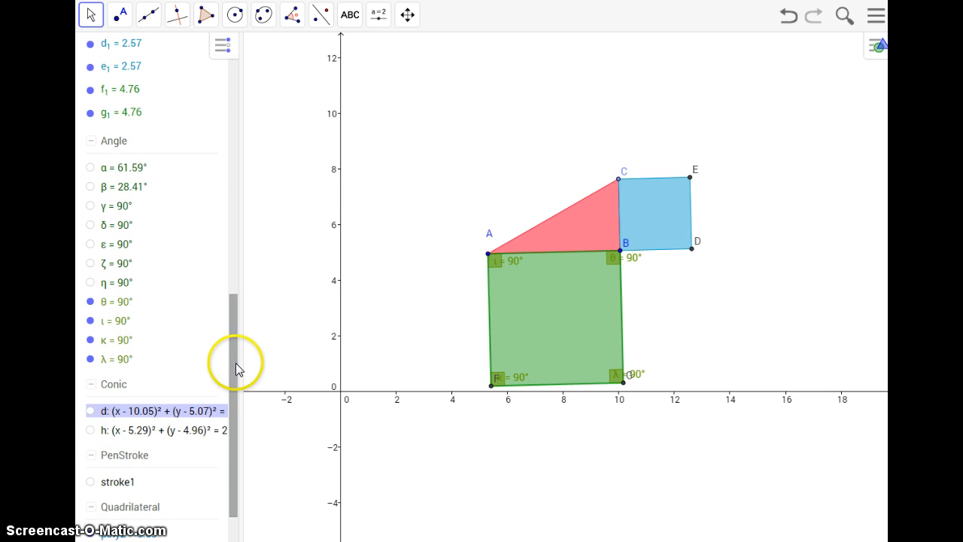
- Move the whole figure up and slightly right so that A lies at about (6.28, 7.6)
{"action": "left_click", "coordinate": [93, 21]}
{"action": "left_click_drag", "start_coordinate": [536, 305], "coordinate": [564, 231]}
{"action": "left_click", "coordinate": [407, 14]}
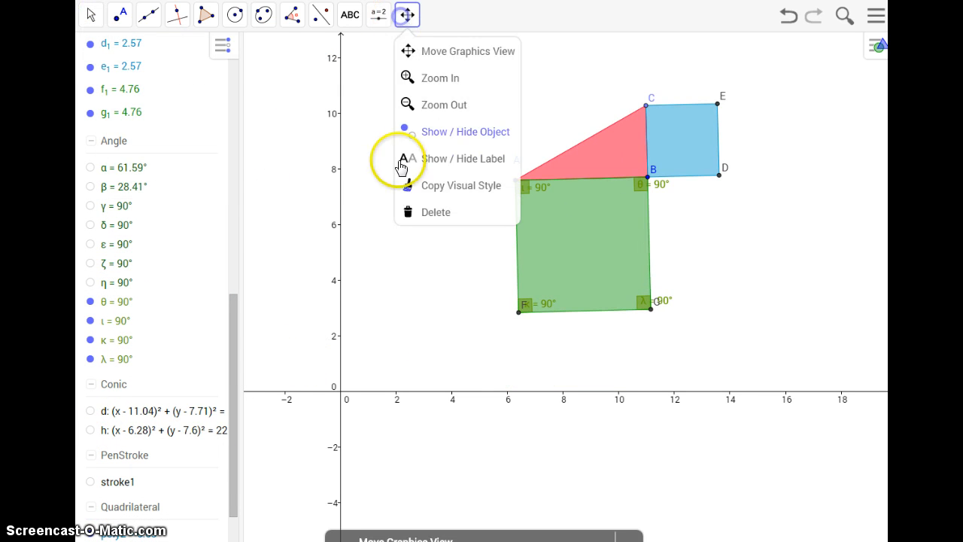
{"action": "left_click", "coordinate": [430, 48]}
{"action": "left_click_drag", "start_coordinate": [416, 206], "coordinate": [386, 346]}
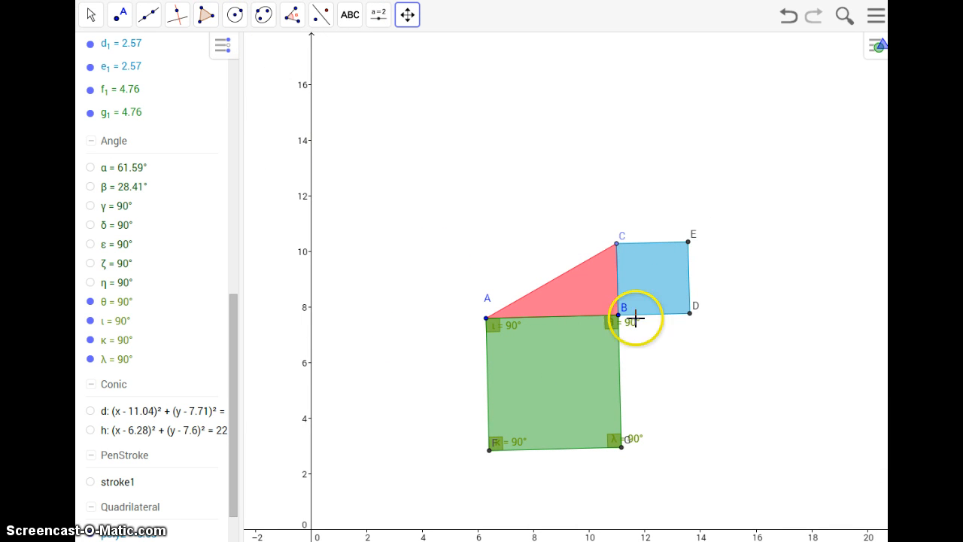
- Draw a Compass circle centered at A with side AC as its radius
{"action": "left_click", "coordinate": [239, 26]}
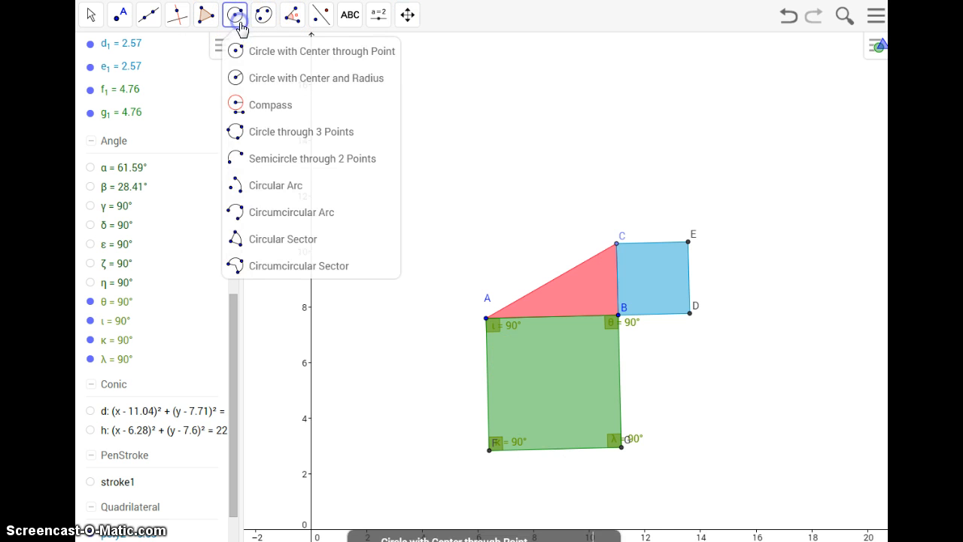
{"action": "left_click", "coordinate": [239, 105]}
{"action": "left_click", "coordinate": [486, 320]}
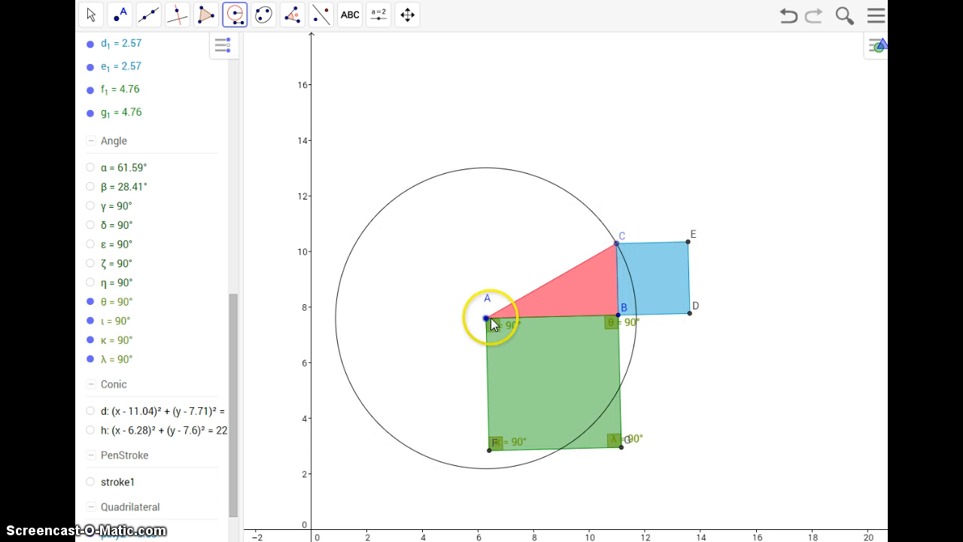
{"action": "left_click", "coordinate": [487, 318]}
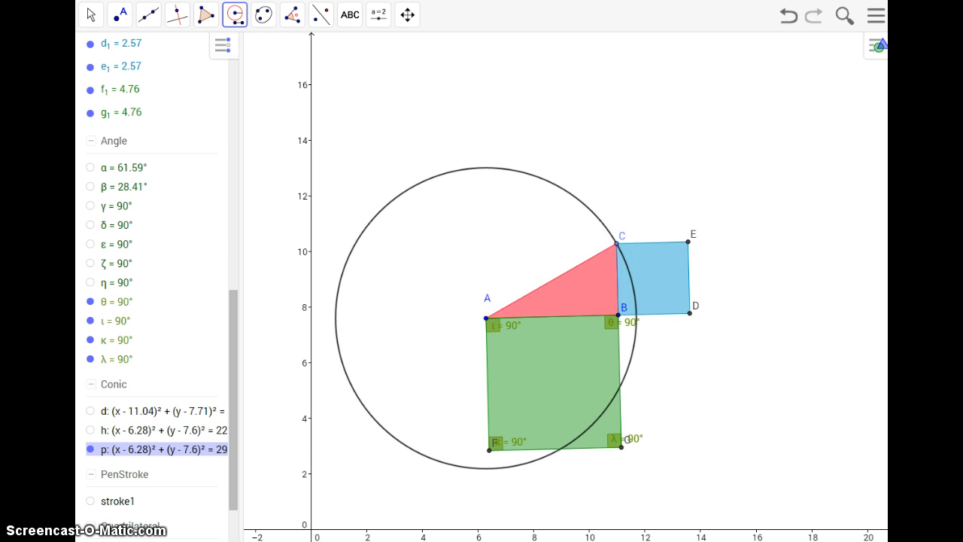
- Construct two perpendicular lines to side AC, one through A and one through C
{"action": "left_click", "coordinate": [176, 13]}
{"action": "left_click", "coordinate": [481, 328]}
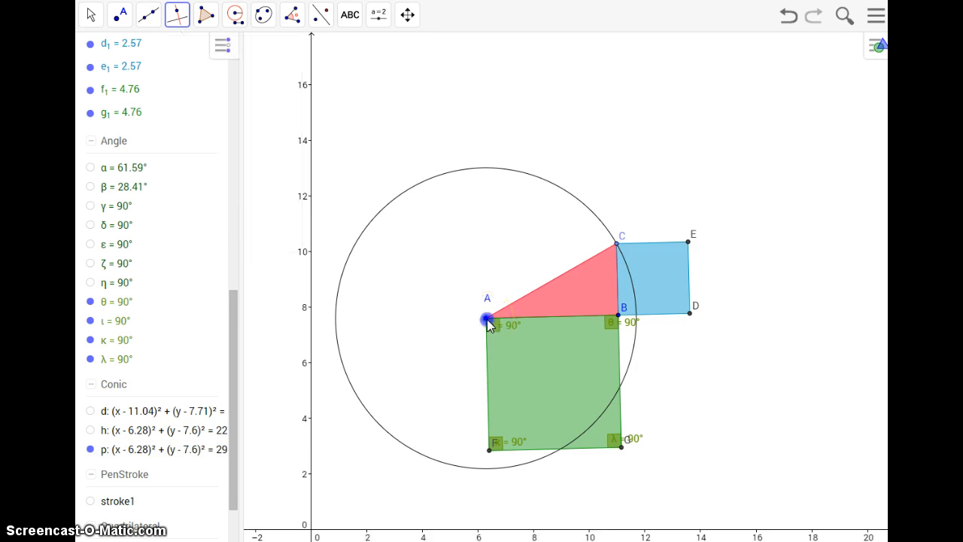
{"action": "left_click", "coordinate": [524, 296]}
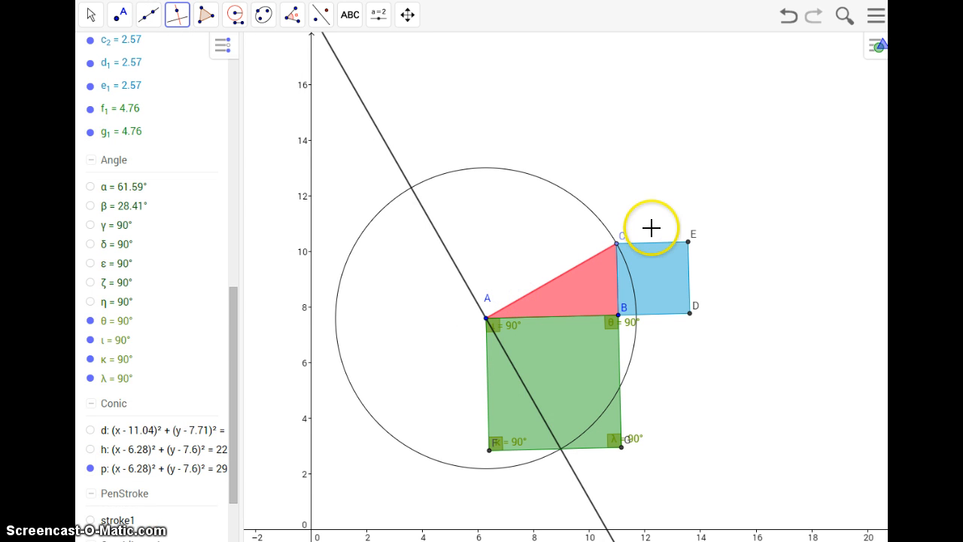
{"action": "left_click", "coordinate": [606, 249]}
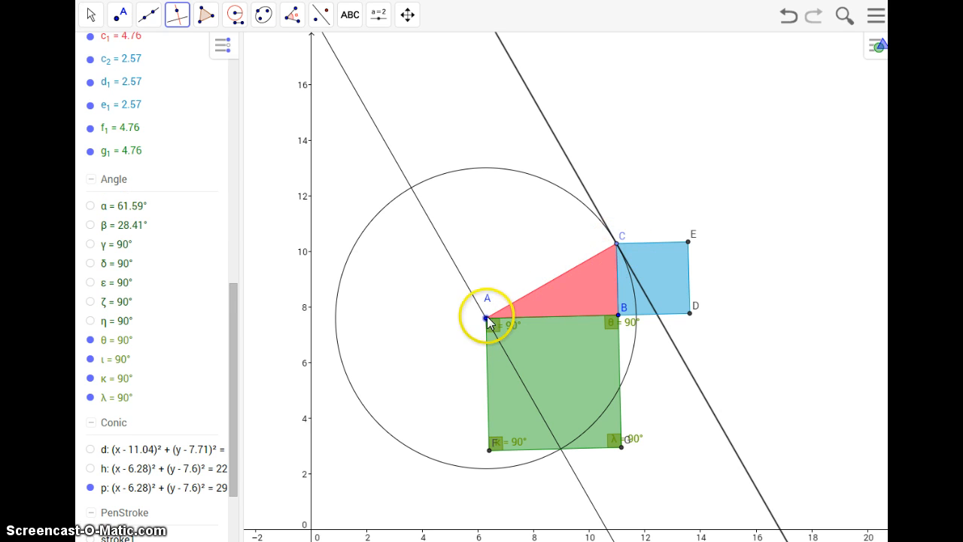
- Mark the upper intersection of the circle with the perpendicular through A
{"action": "left_click", "coordinate": [122, 15]}
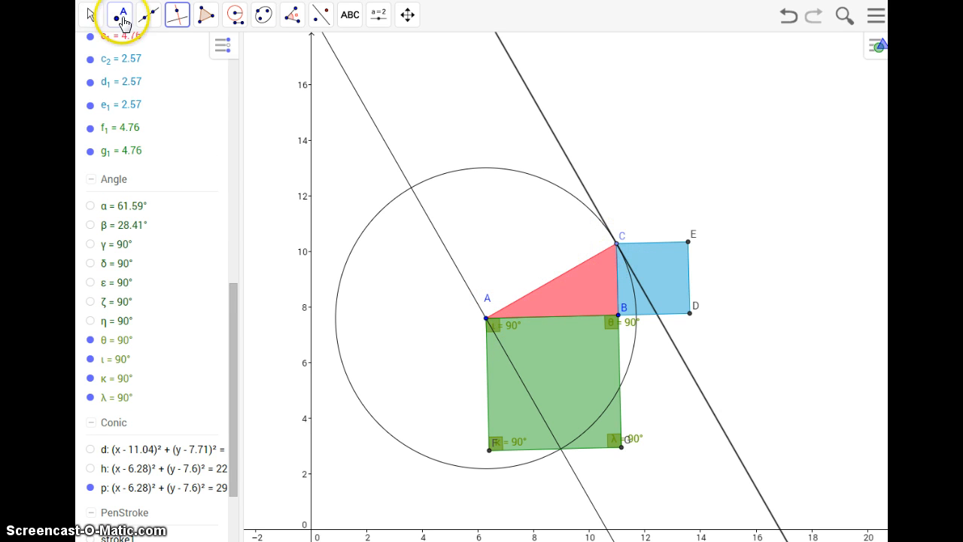
{"action": "left_click", "coordinate": [119, 131]}
{"action": "left_click", "coordinate": [413, 188]}
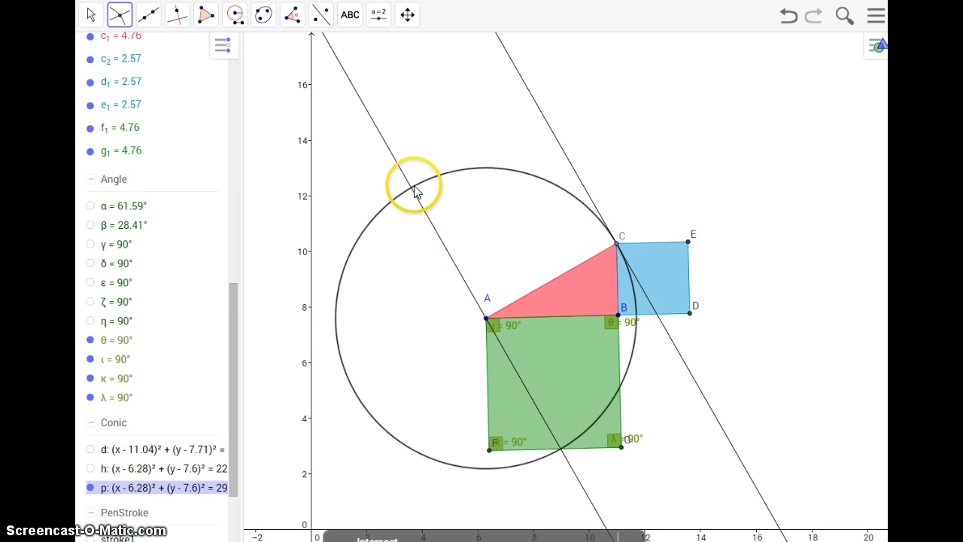
{"action": "left_click", "coordinate": [410, 189]}
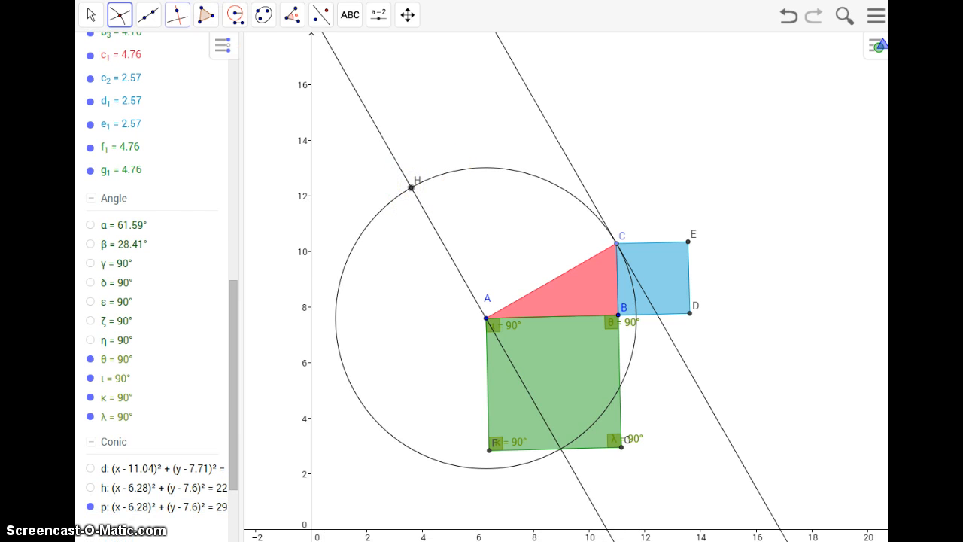
- Construct the perpendicular to line AH through H and mark its intersection with the perpendicular through C
{"action": "left_click", "coordinate": [176, 14]}
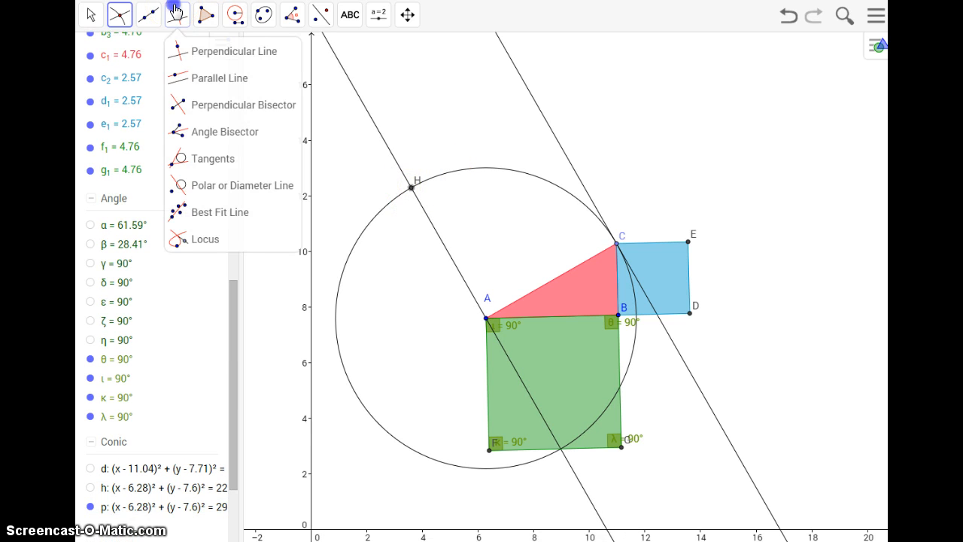
{"action": "left_click", "coordinate": [406, 185]}
{"action": "left_click", "coordinate": [406, 183]}
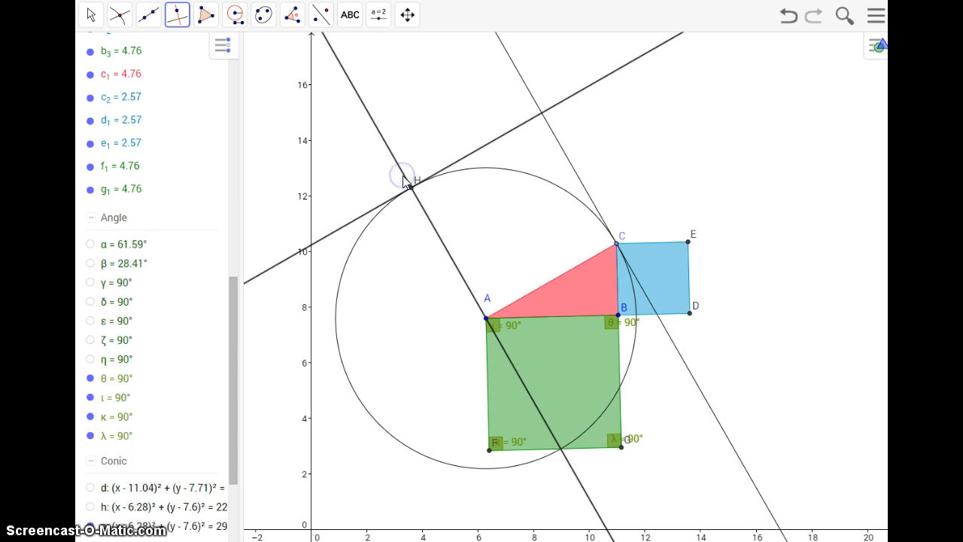
{"action": "left_click", "coordinate": [119, 15]}
{"action": "left_click", "coordinate": [541, 113]}
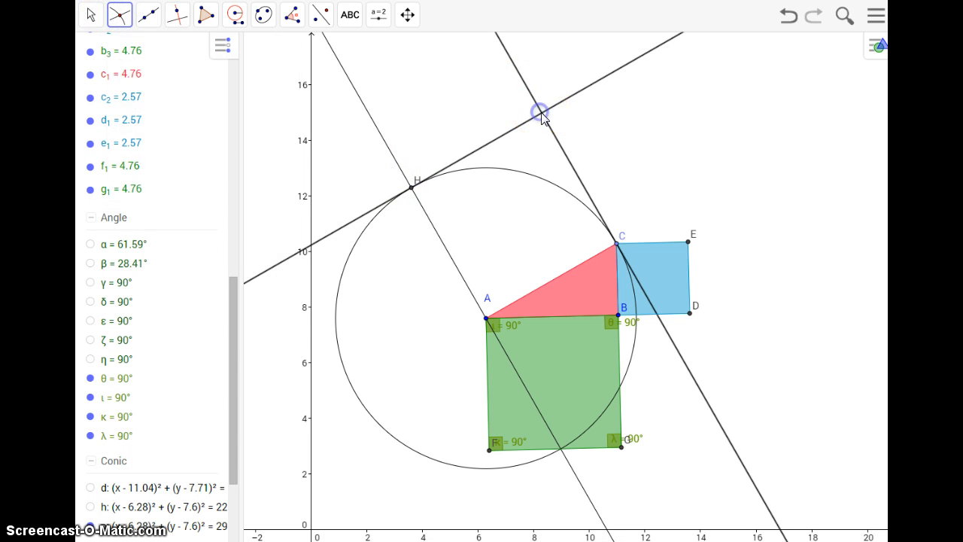
- Draw the quadrilateral I, H, A, C on side AC with the Polygon tool
{"action": "left_click", "coordinate": [214, 19]}
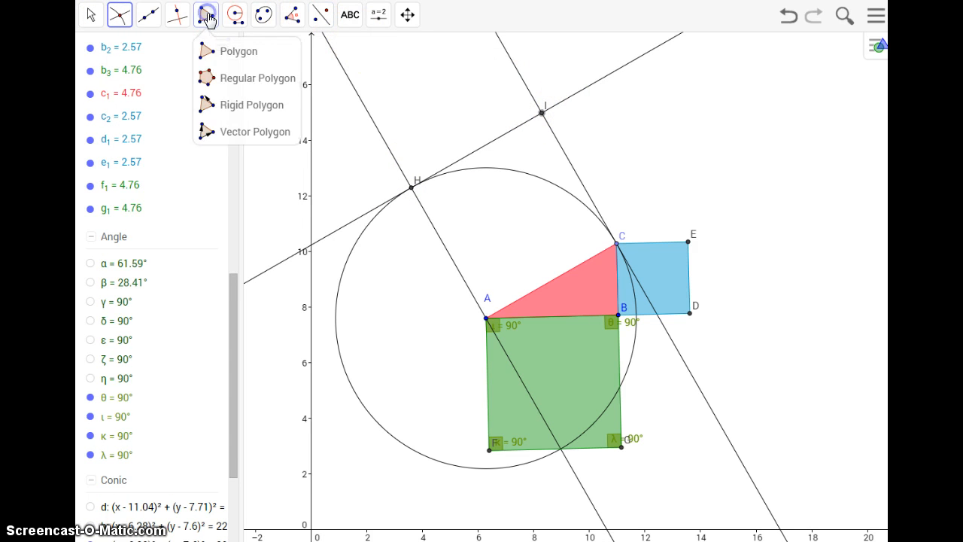
{"action": "left_click", "coordinate": [541, 113]}
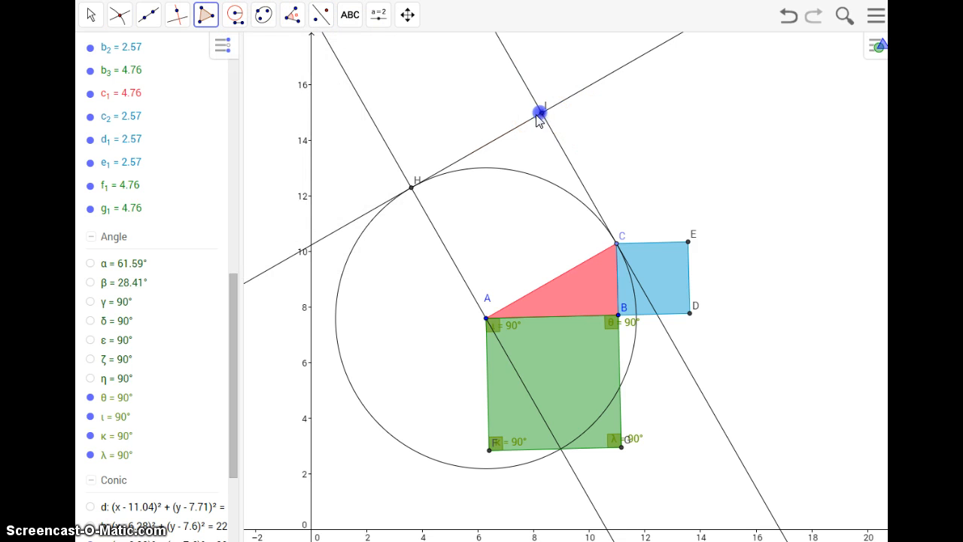
{"action": "left_click", "coordinate": [411, 187]}
{"action": "left_click", "coordinate": [486, 318]}
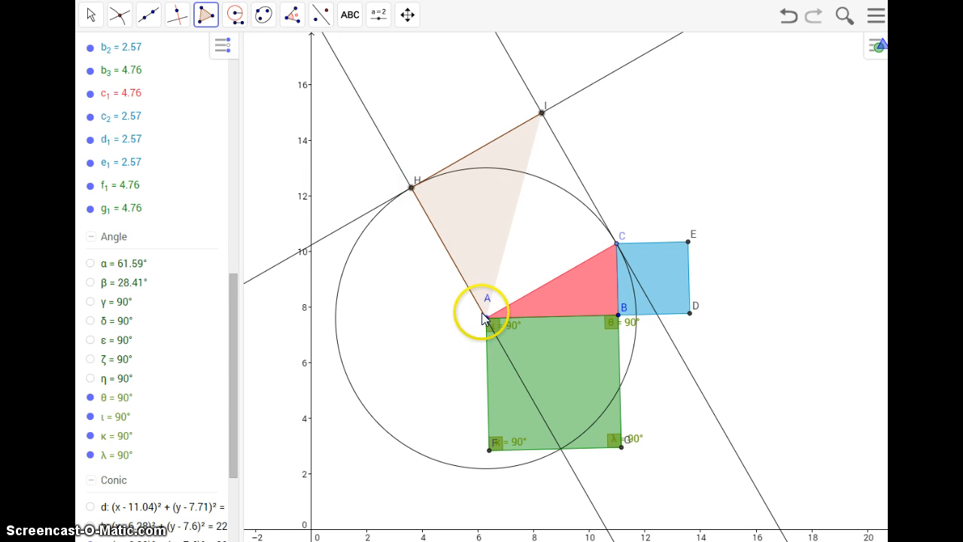
{"action": "left_click", "coordinate": [617, 244]}
{"action": "left_click", "coordinate": [541, 113]}
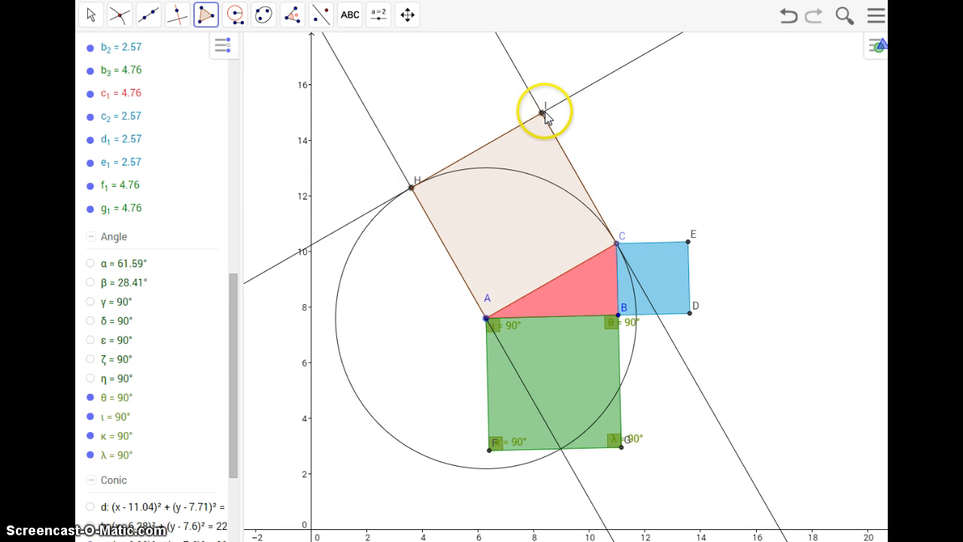
- Measure all four interior angles of quadrilateral IHAC and move the angle label at C clear of the vertex
{"action": "left_click", "coordinate": [292, 14]}
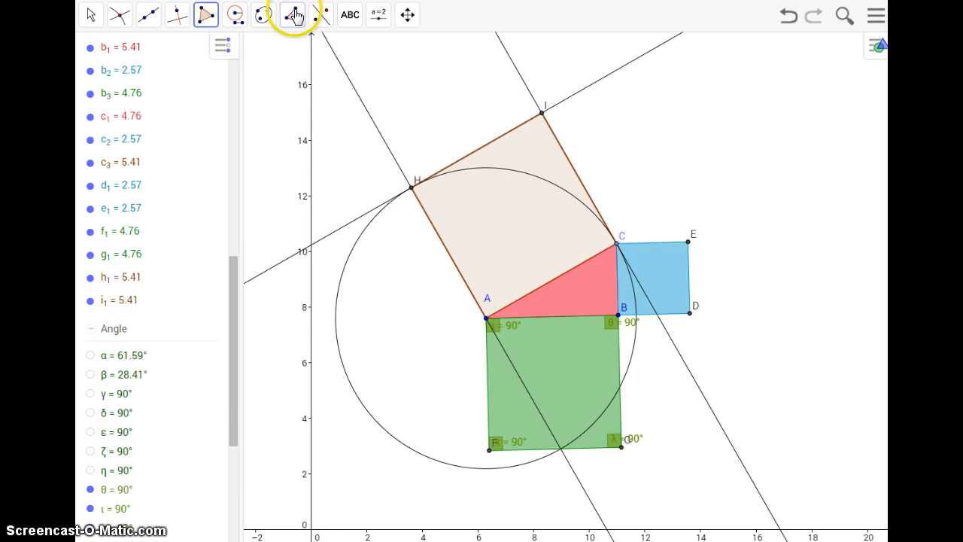
{"action": "left_click", "coordinate": [535, 213]}
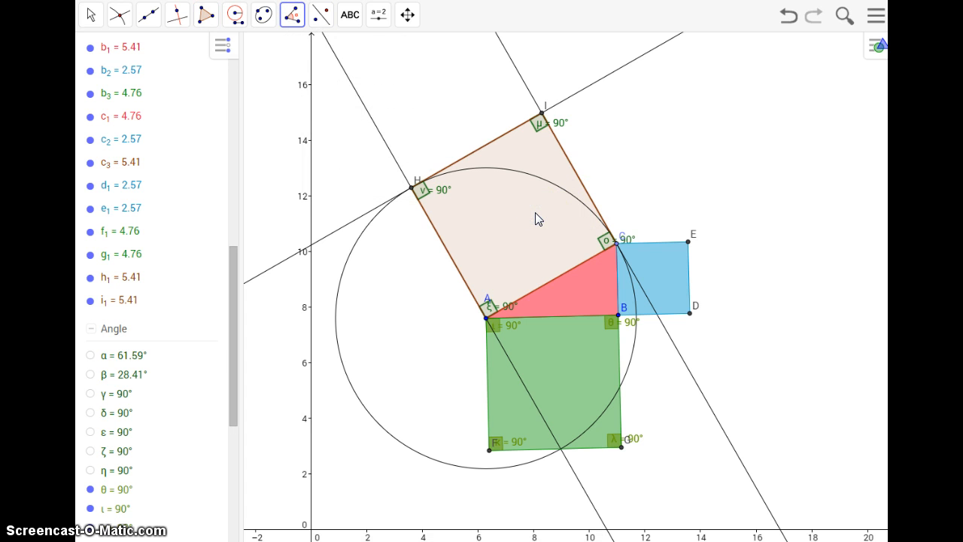
{"action": "right_click", "coordinate": [534, 216]}
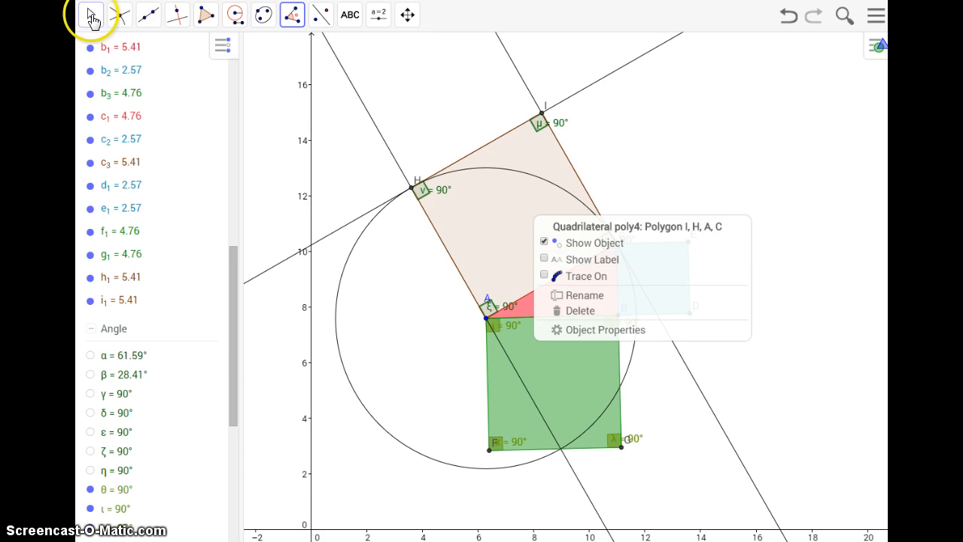
{"action": "left_click", "coordinate": [90, 15]}
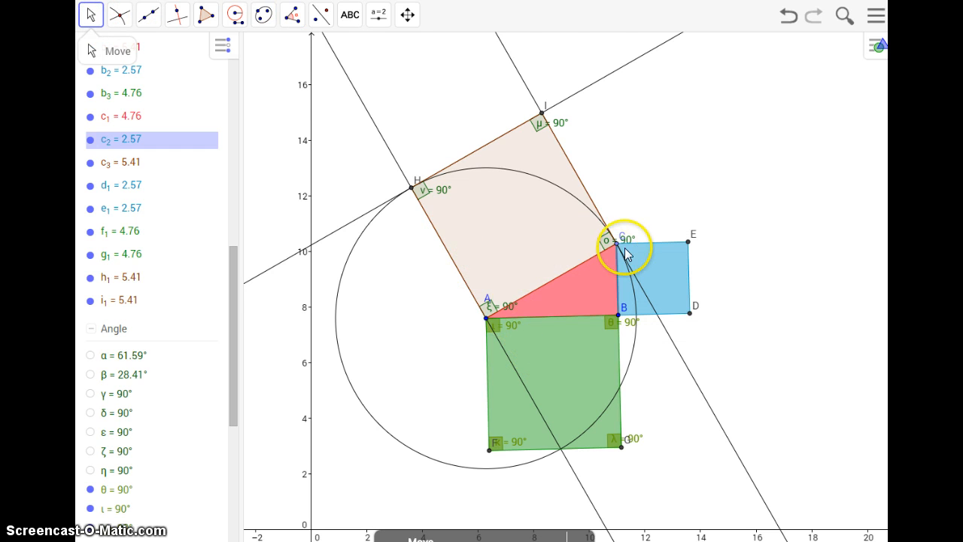
{"action": "mouse_move", "coordinate": [629, 240]}
{"action": "left_mouse_down"}
{"action": "mouse_move", "coordinate": [629, 217]}
{"action": "mouse_move", "coordinate": [669, 217]}
{"action": "mouse_move", "coordinate": [617, 242]}
{"action": "left_mouse_up"}
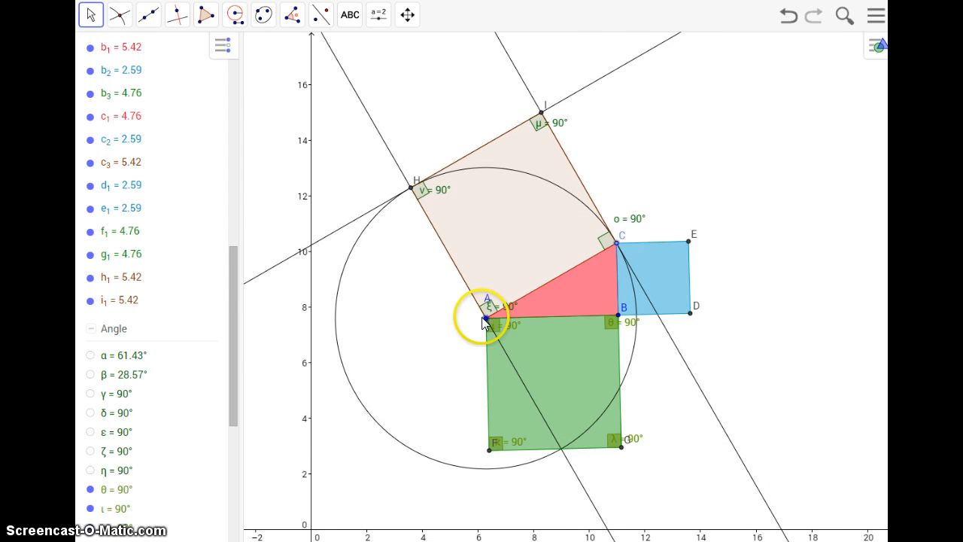
- Move A to about (7.57, 7.58), then color square IHAC orange (#FF9900) and raise its opacity to just under half
{"action": "left_click_drag", "start_coordinate": [483, 319], "coordinate": [522, 318]}
{"action": "left_click", "coordinate": [546, 269]}
{"action": "right_click", "coordinate": [542, 263]}
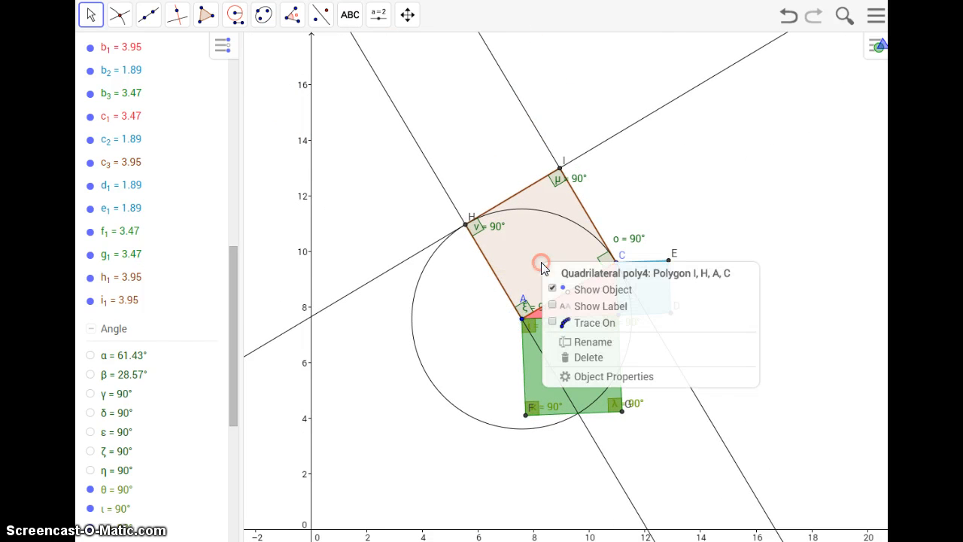
{"action": "left_click", "coordinate": [613, 377]}
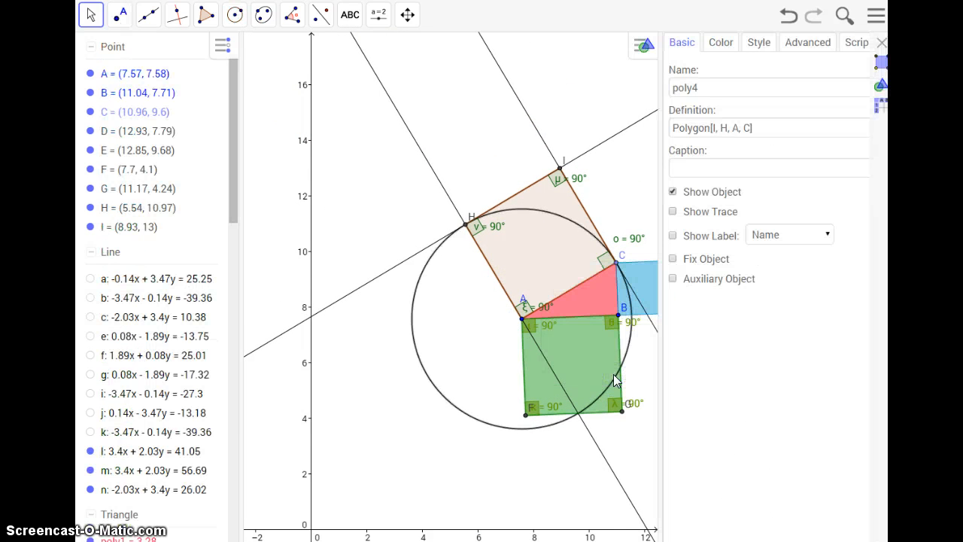
{"action": "left_click", "coordinate": [722, 43]}
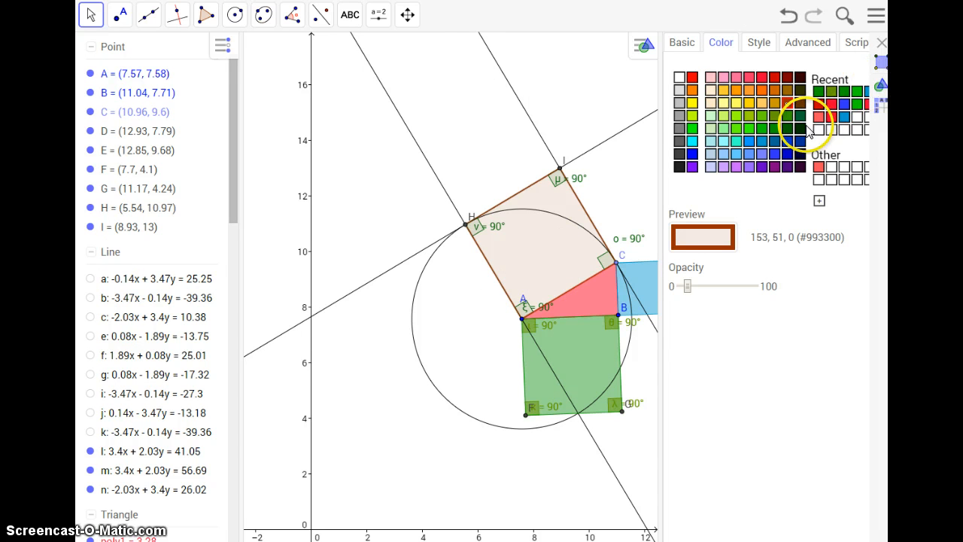
{"action": "left_click", "coordinate": [736, 90]}
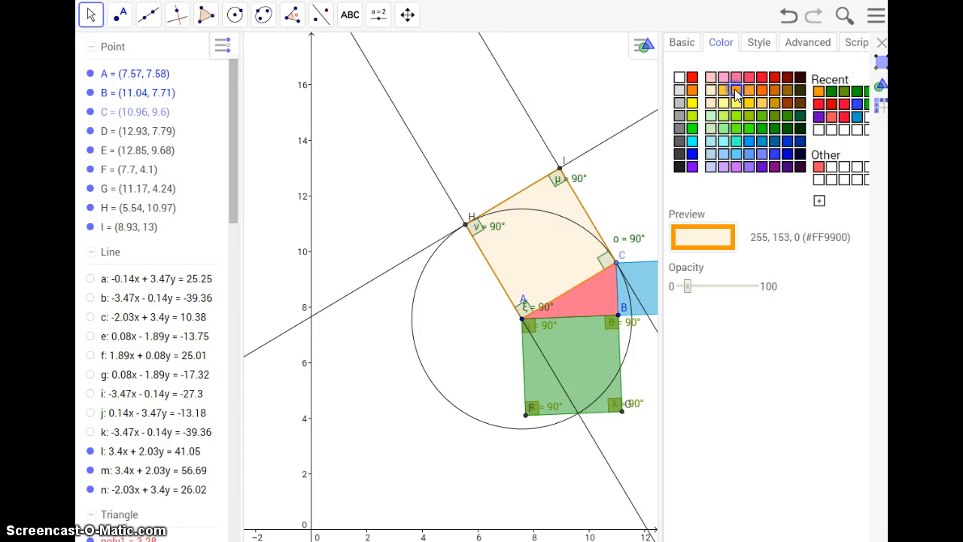
{"action": "left_click_drag", "start_coordinate": [688, 286], "coordinate": [713, 287]}
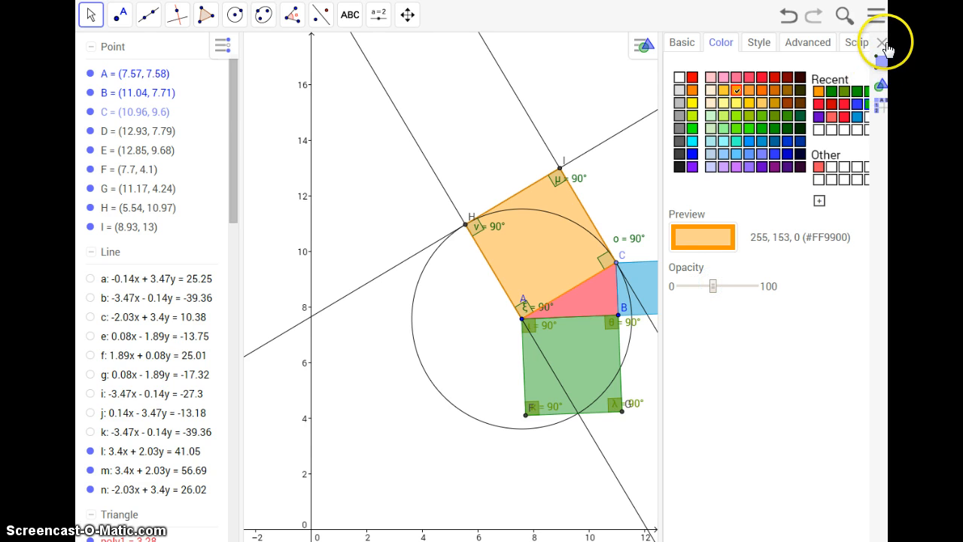
{"action": "left_click", "coordinate": [881, 43]}
- Hide the square corner points D, E, F, G, H and I, leaving only the triangle's vertices
{"action": "left_click", "coordinate": [150, 170]}
{"action": "left_click", "coordinate": [101, 230]}
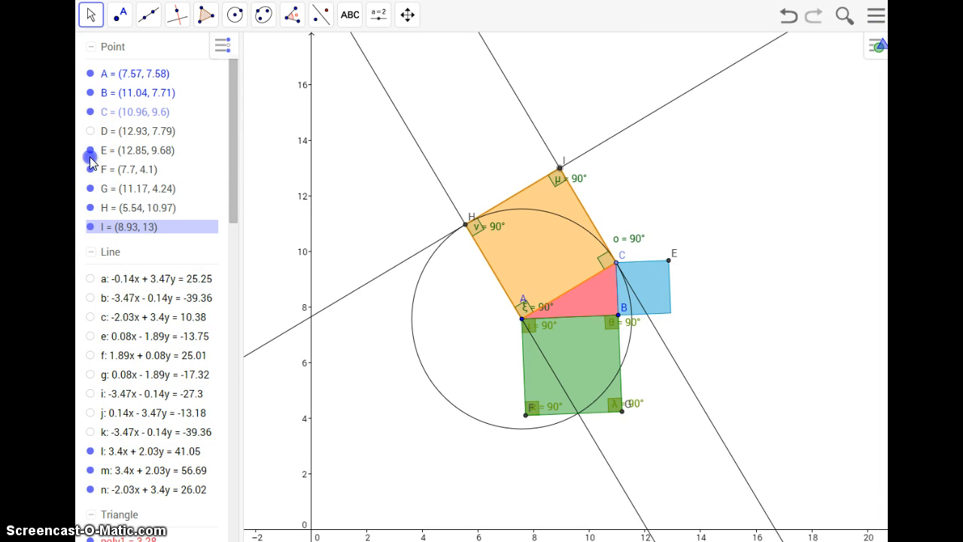
{"action": "left_click", "coordinate": [90, 158]}
{"action": "left_click", "coordinate": [89, 170]}
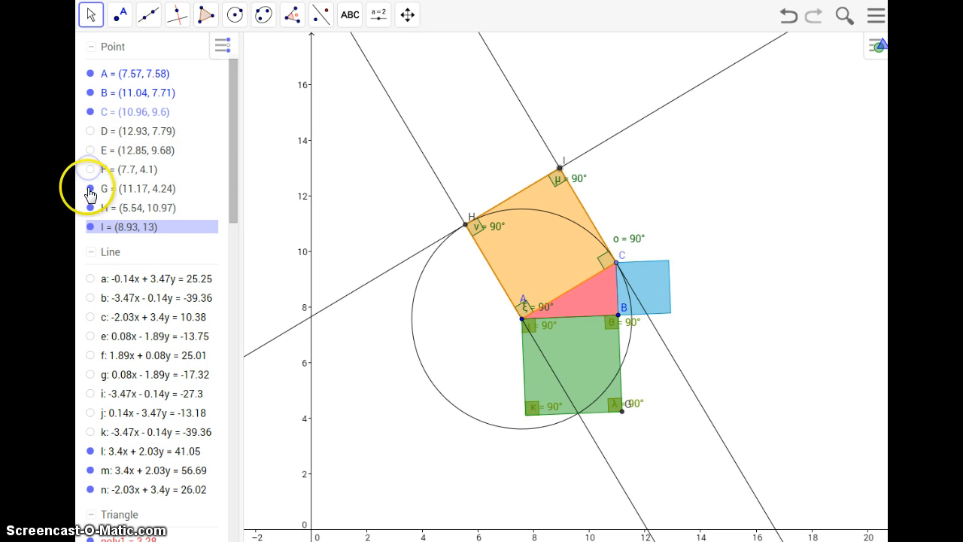
{"action": "left_click", "coordinate": [90, 226]}
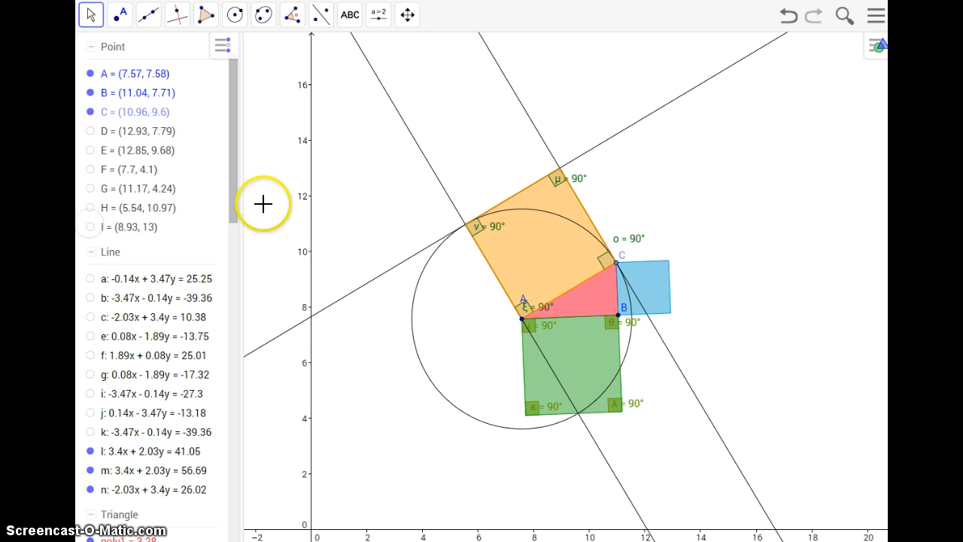
- Hide the construction lines l, m and n around square IHAC
{"action": "left_click_drag", "start_coordinate": [236, 219], "coordinate": [235, 299]}
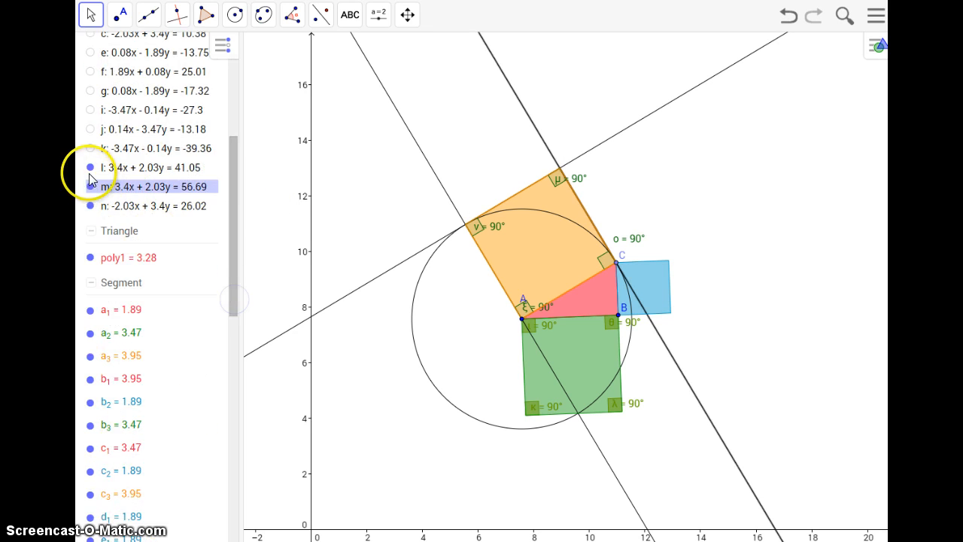
{"action": "left_click", "coordinate": [90, 167]}
{"action": "left_click", "coordinate": [90, 187]}
{"action": "left_click", "coordinate": [89, 208]}
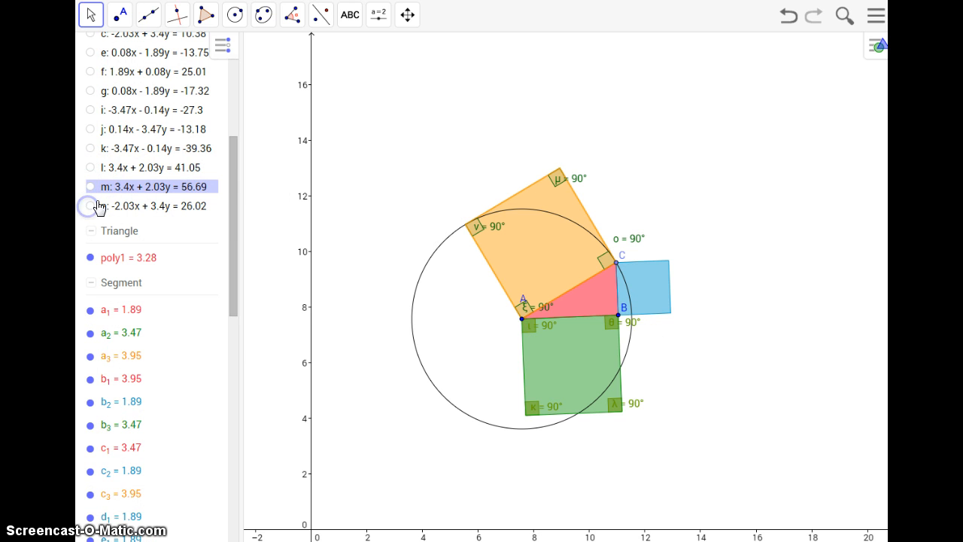
- Hide the angle markers θ through ο and the construction circle p centered at A
{"action": "left_click_drag", "start_coordinate": [236, 194], "coordinate": [237, 386]}
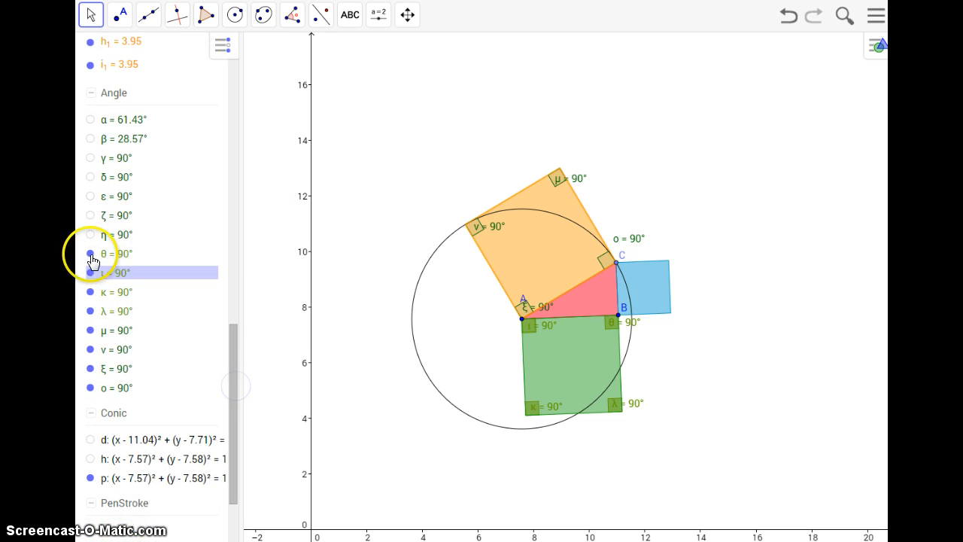
{"action": "left_click", "coordinate": [90, 255]}
{"action": "left_click", "coordinate": [87, 275]}
{"action": "left_click", "coordinate": [88, 295]}
{"action": "left_click", "coordinate": [90, 312]}
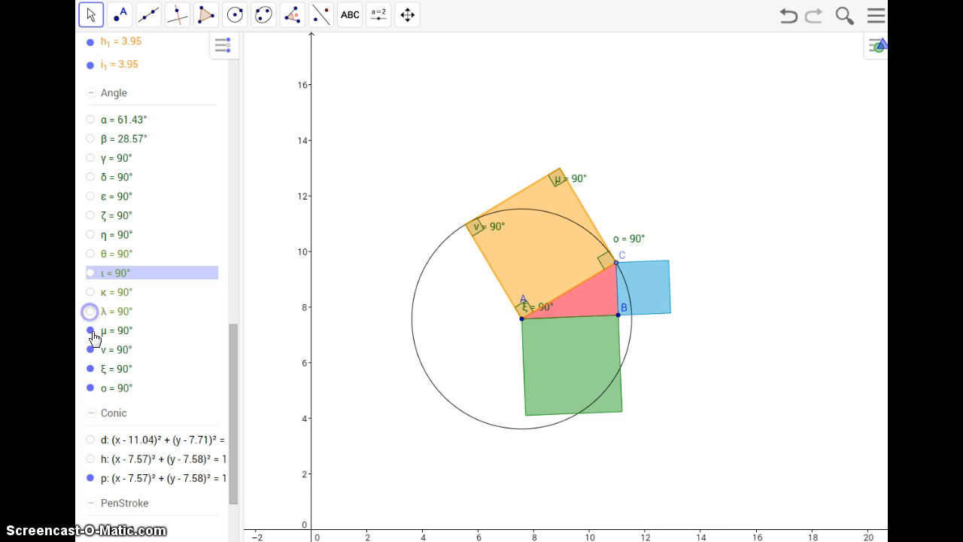
{"action": "left_click", "coordinate": [90, 330]}
{"action": "left_click", "coordinate": [90, 349]}
{"action": "left_click", "coordinate": [91, 368]}
{"action": "left_click", "coordinate": [91, 387]}
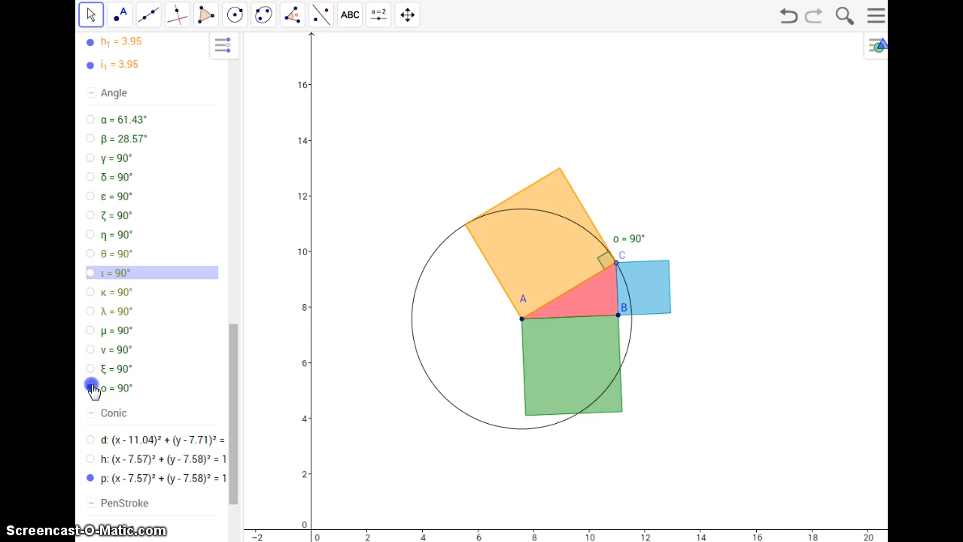
{"action": "left_click_drag", "start_coordinate": [236, 407], "coordinate": [235, 438]}
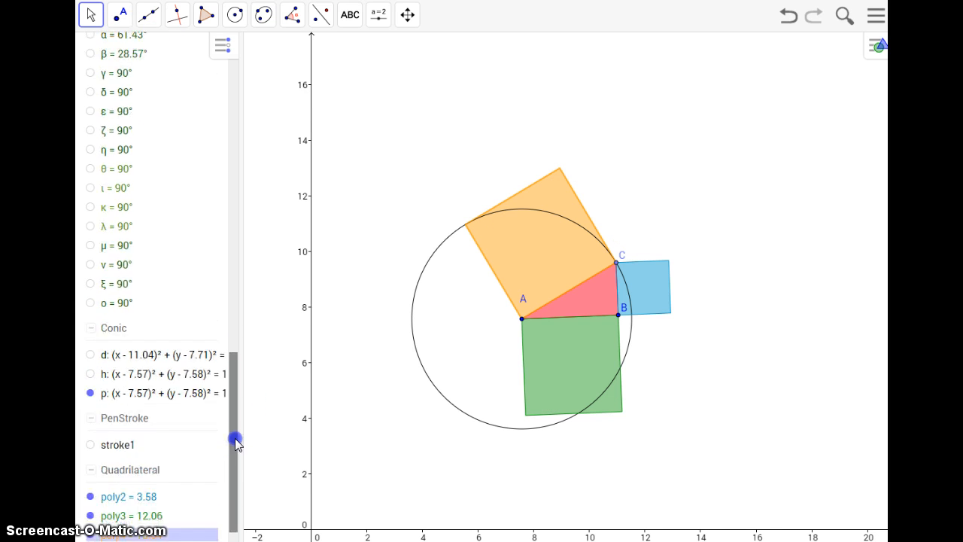
{"action": "left_click", "coordinate": [90, 333]}
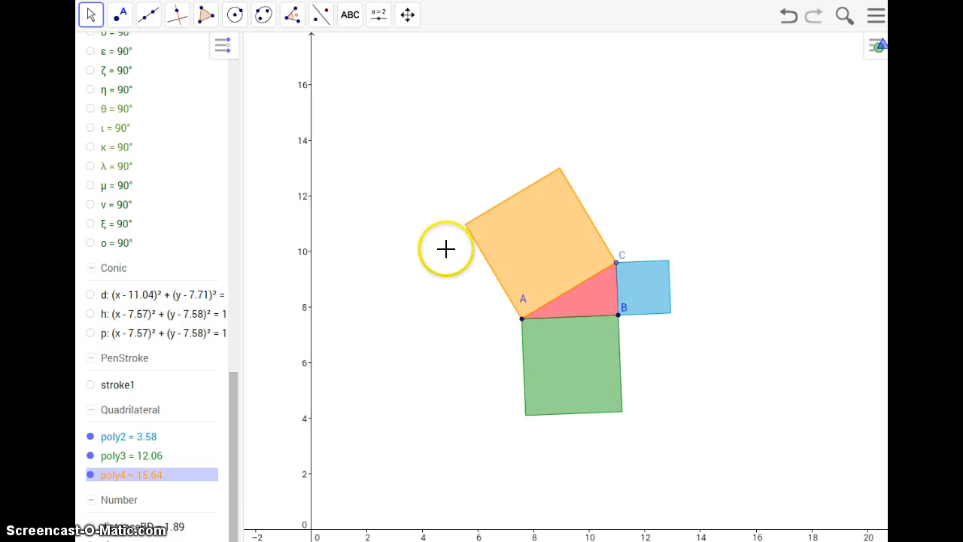
- Write a² + b² = c² above the figure with the Pen tool and label sides BC, AB and AC as a, b and c
{"action": "left_click", "coordinate": [350, 15]}
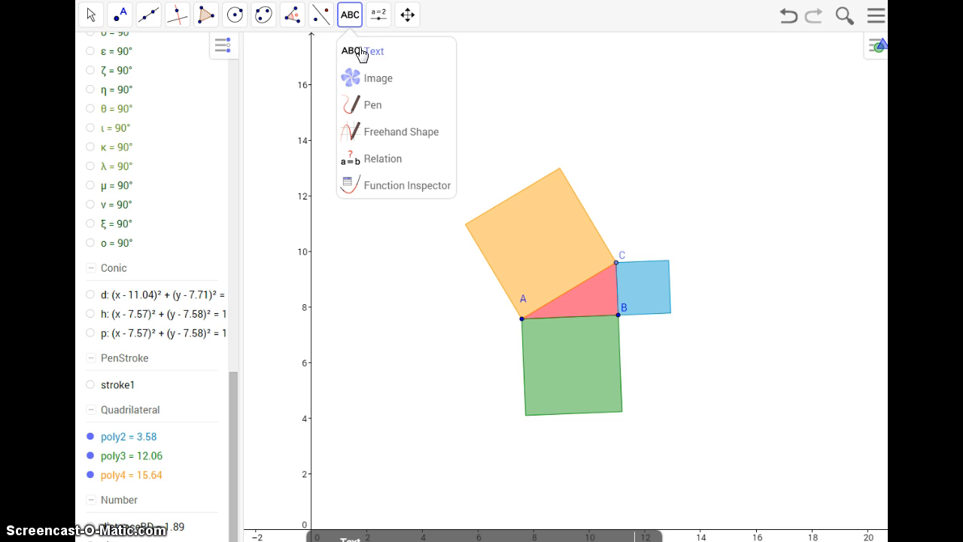
{"action": "left_click", "coordinate": [385, 16]}
{"action": "left_click", "coordinate": [350, 16]}
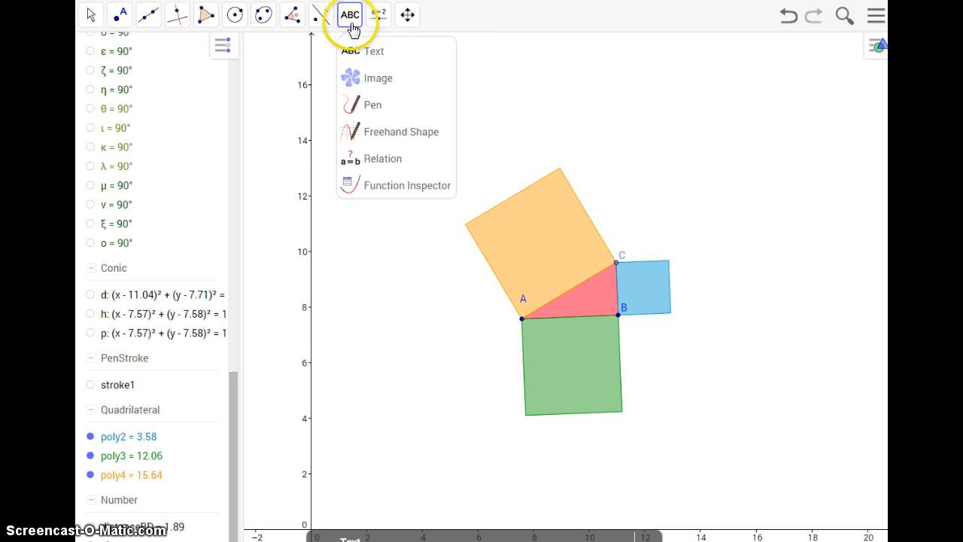
{"action": "left_click", "coordinate": [353, 89]}
{"action": "mouse_move", "coordinate": [414, 90]}
{"action": "left_mouse_down"}
{"action": "mouse_move", "coordinate": [424, 96]}
{"action": "mouse_move", "coordinate": [445, 79]}
{"action": "left_mouse_up"}
{"action": "left_click_drag", "start_coordinate": [470, 77], "coordinate": [469, 91]}
{"action": "left_click_drag", "start_coordinate": [462, 85], "coordinate": [476, 84]}
{"action": "mouse_move", "coordinate": [491, 72]}
{"action": "left_mouse_down"}
{"action": "mouse_move", "coordinate": [499, 83]}
{"action": "mouse_move", "coordinate": [487, 96]}
{"action": "mouse_move", "coordinate": [509, 73]}
{"action": "mouse_move", "coordinate": [580, 91]}
{"action": "mouse_move", "coordinate": [603, 79]}
{"action": "left_mouse_up"}
{"action": "left_click_drag", "start_coordinate": [629, 286], "coordinate": [636, 279]}
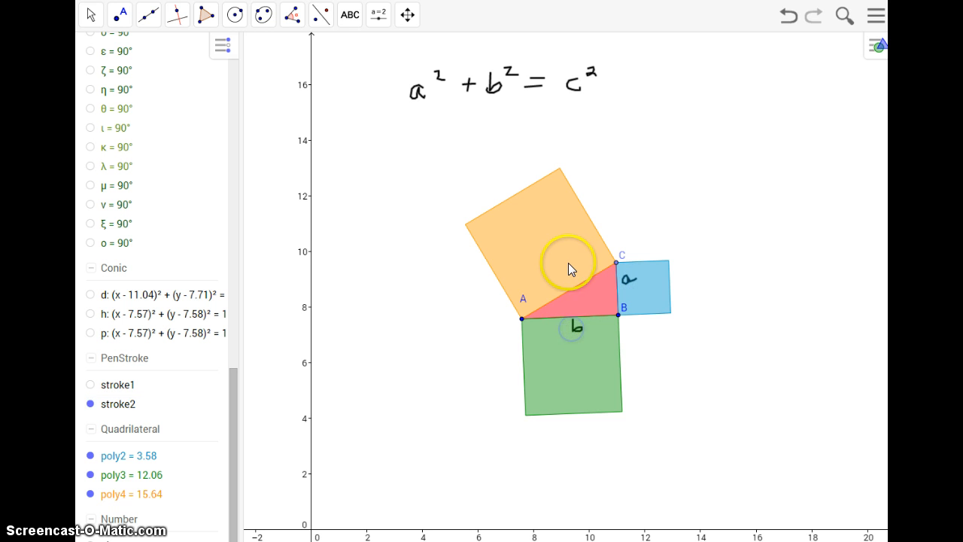
{"action": "left_click_drag", "start_coordinate": [571, 275], "coordinate": [574, 277]}
{"action": "left_click", "coordinate": [644, 273]}
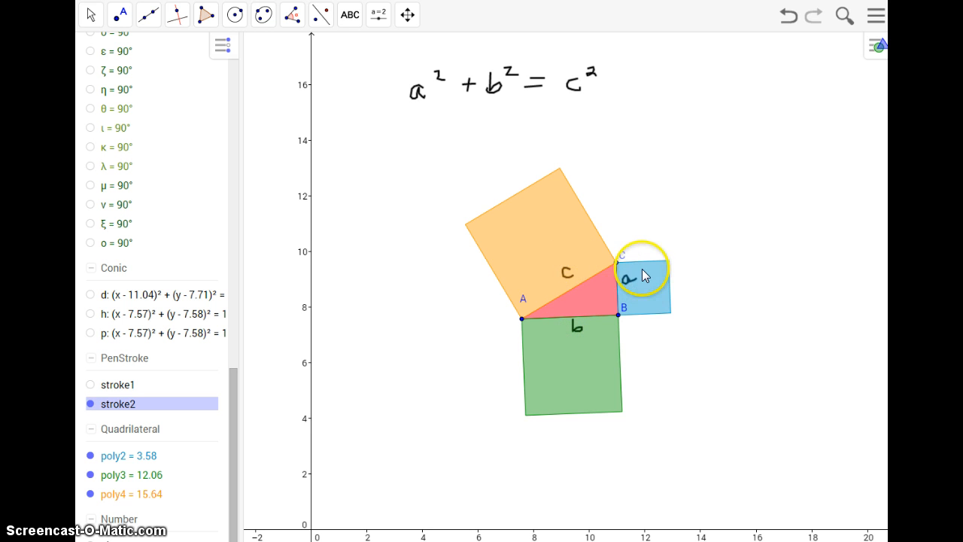
- Add area measurements to the blue, green and orange squares on the triangle's sides
{"action": "left_click", "coordinate": [296, 18]}
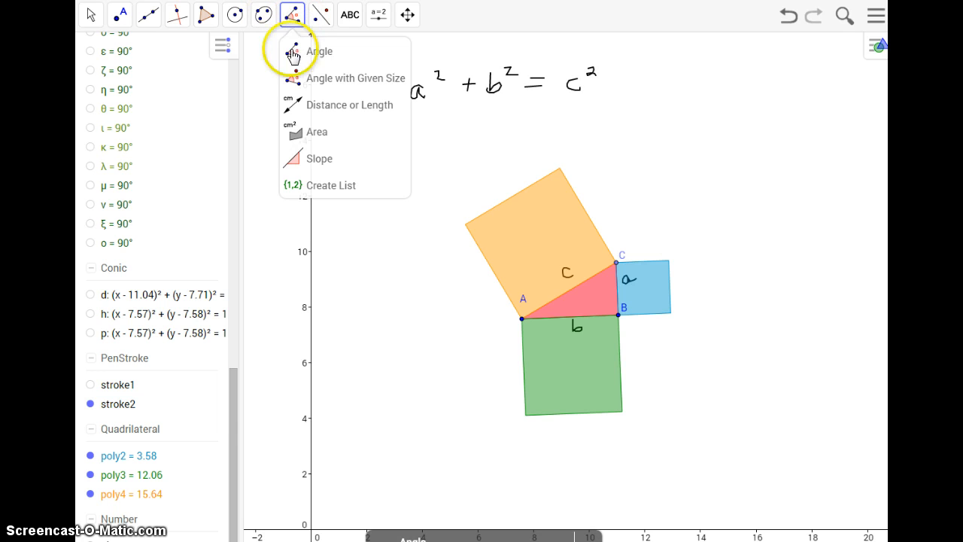
{"action": "left_click", "coordinate": [295, 138]}
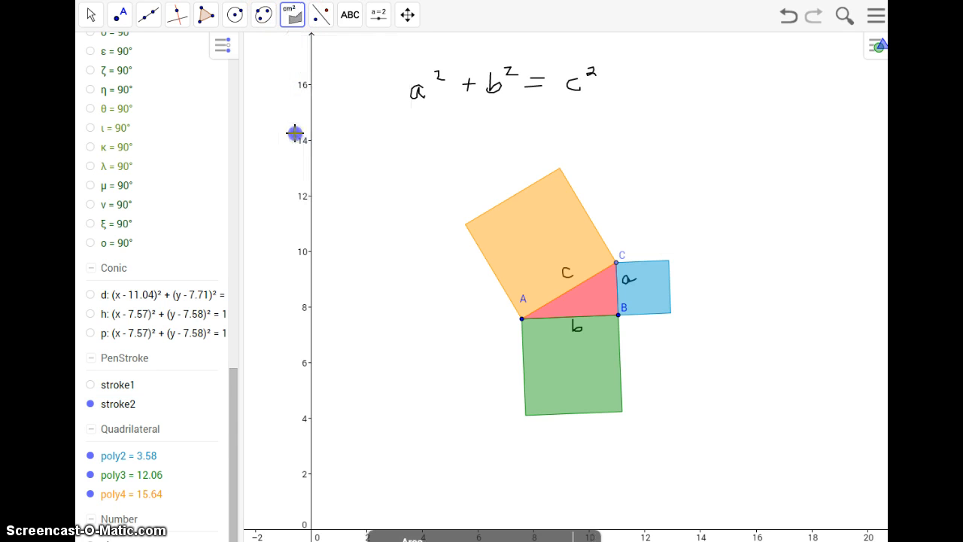
{"action": "left_click", "coordinate": [646, 297]}
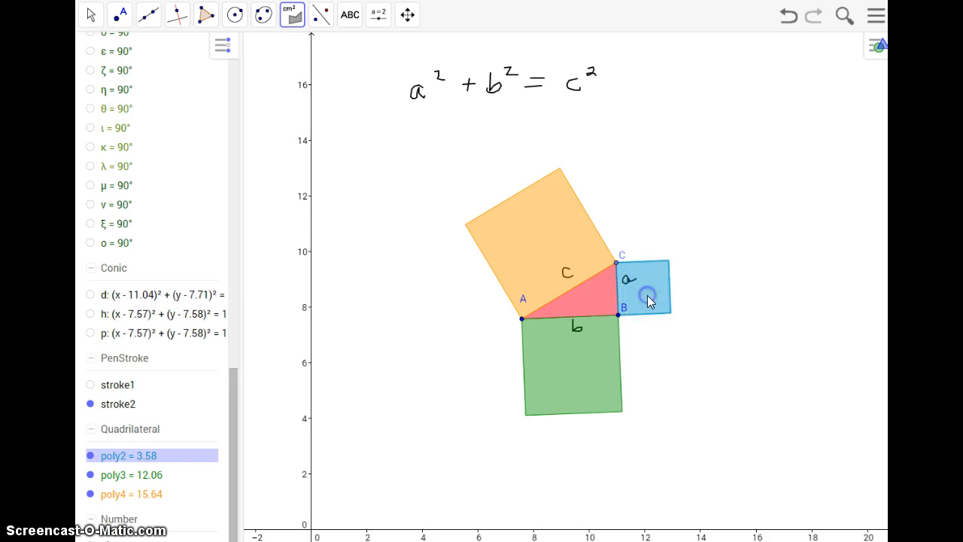
{"action": "left_click", "coordinate": [556, 379]}
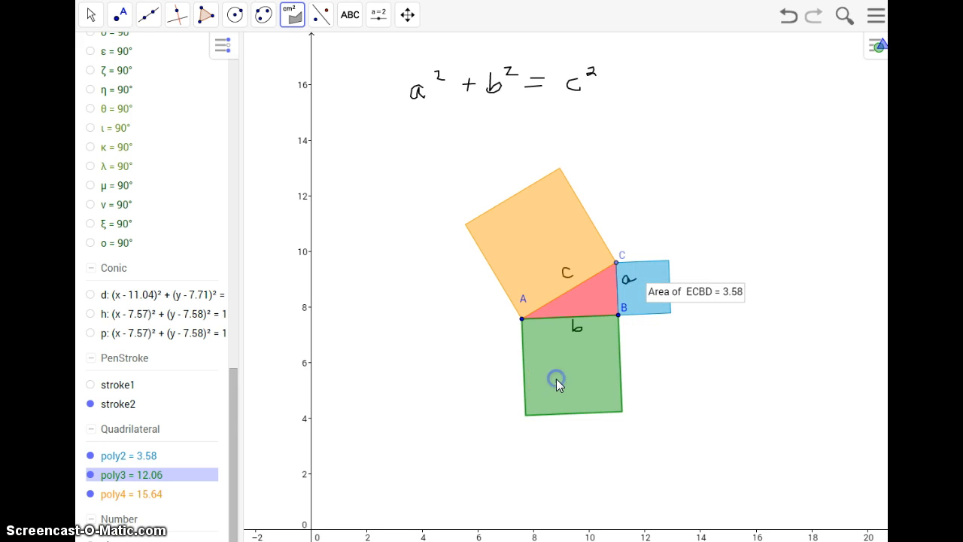
{"action": "left_click", "coordinate": [532, 234]}
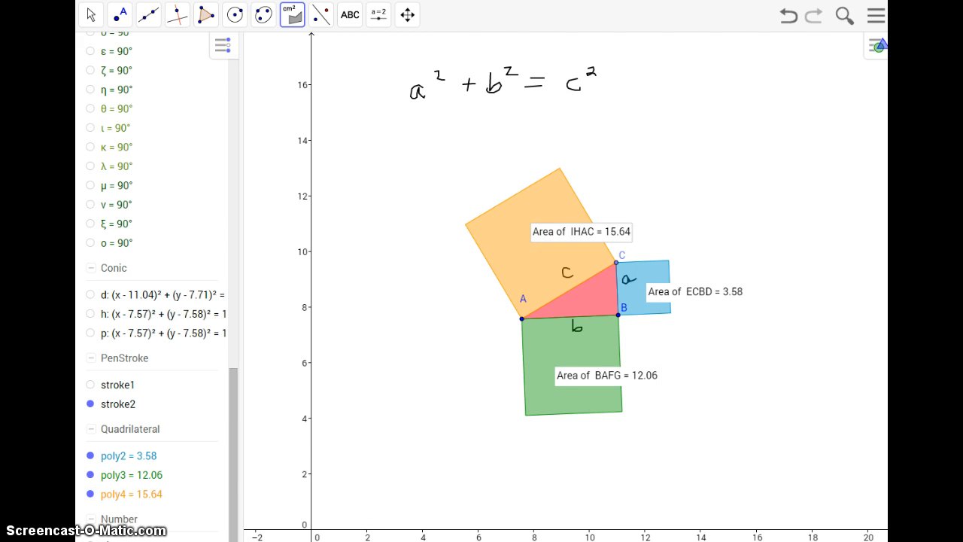
- Switch to Calculator and add the two smaller square areas, 3.58 + 12.06
{"action": "left_click_drag", "start_coordinate": [688, 24], "coordinate": [259, 231]}
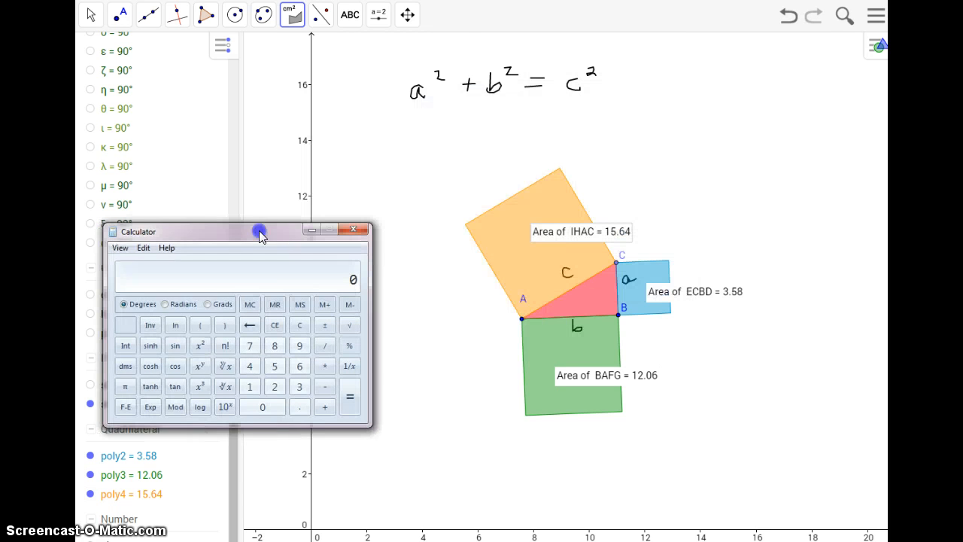
{"action": "type", "text": "3.58+12.06"}
{"action": "key", "text": "Return"}
- Move A across B to about (16.07, 8.4) and add the new smaller areas, 7.65 and 25.81, in Calculator
{"action": "left_click", "coordinate": [88, 15]}
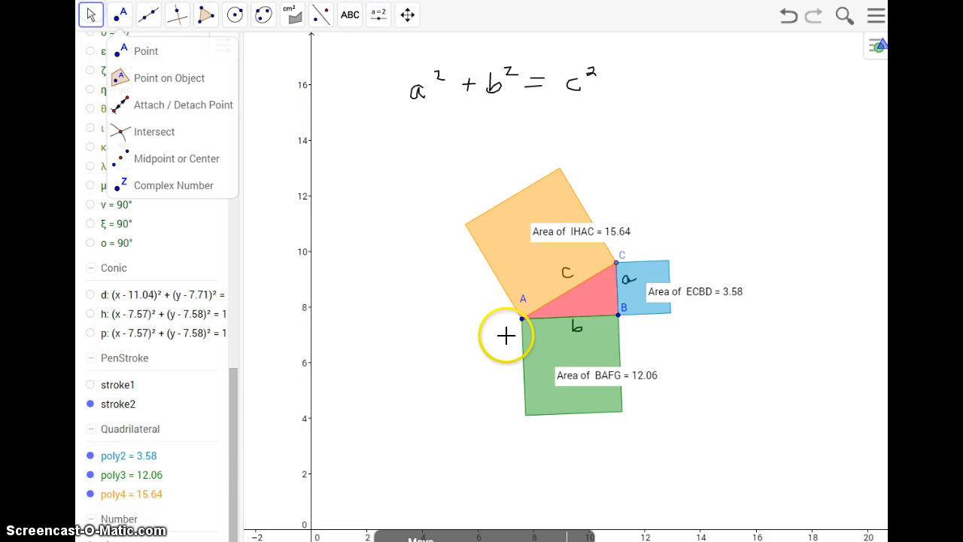
{"action": "left_click_drag", "start_coordinate": [523, 319], "coordinate": [760, 303]}
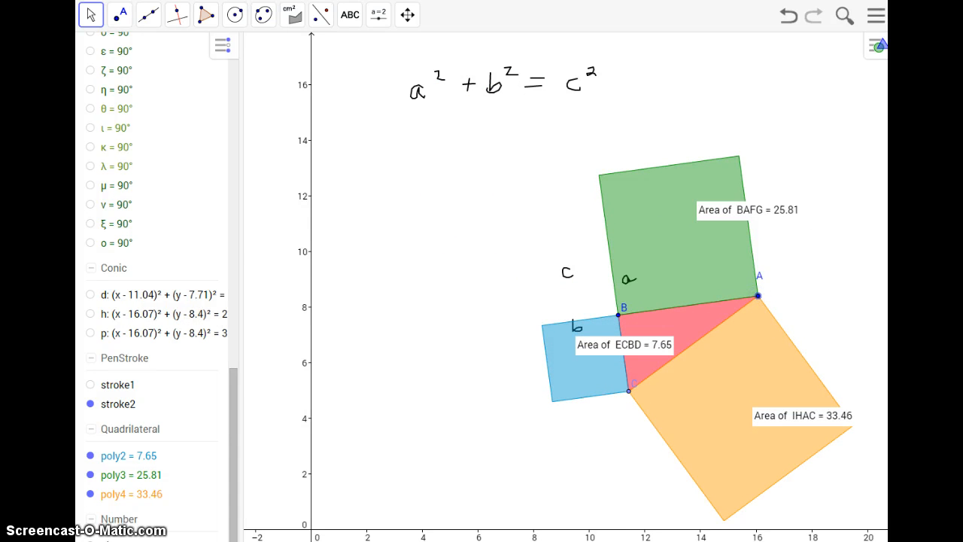
{"action": "key", "text": "alt+Tab"}
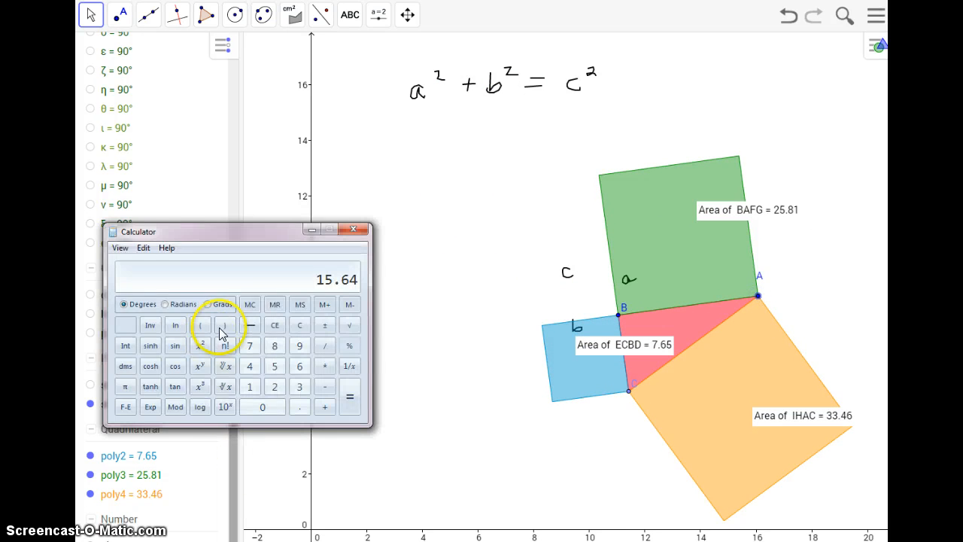
{"action": "left_click", "coordinate": [299, 325]}
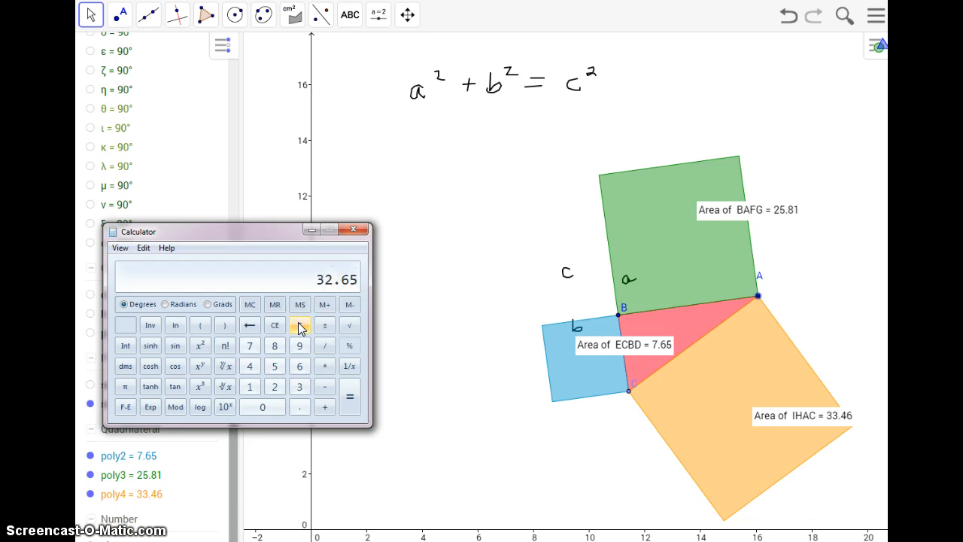
{"action": "left_click", "coordinate": [300, 325]}
{"action": "left_click", "coordinate": [310, 230]}
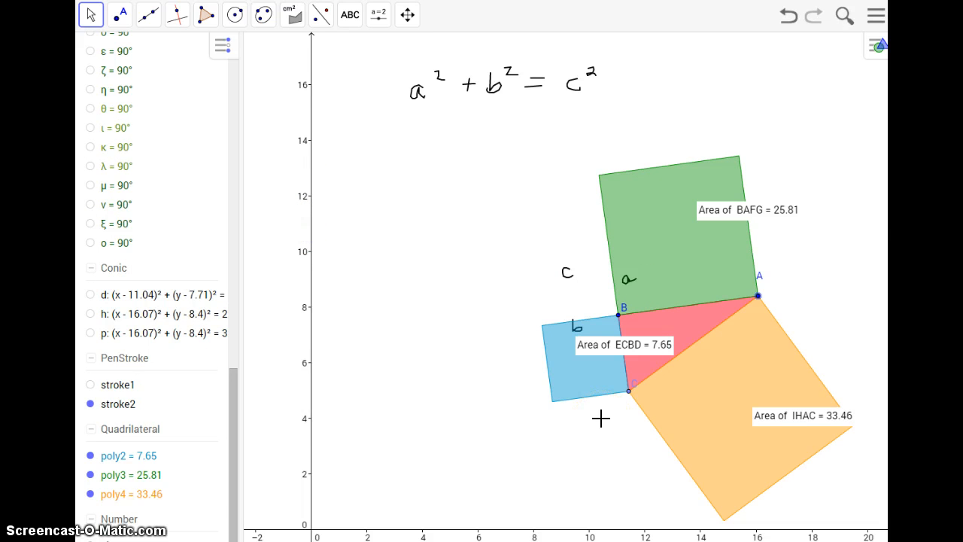
{"action": "left_click", "coordinate": [879, 17]}
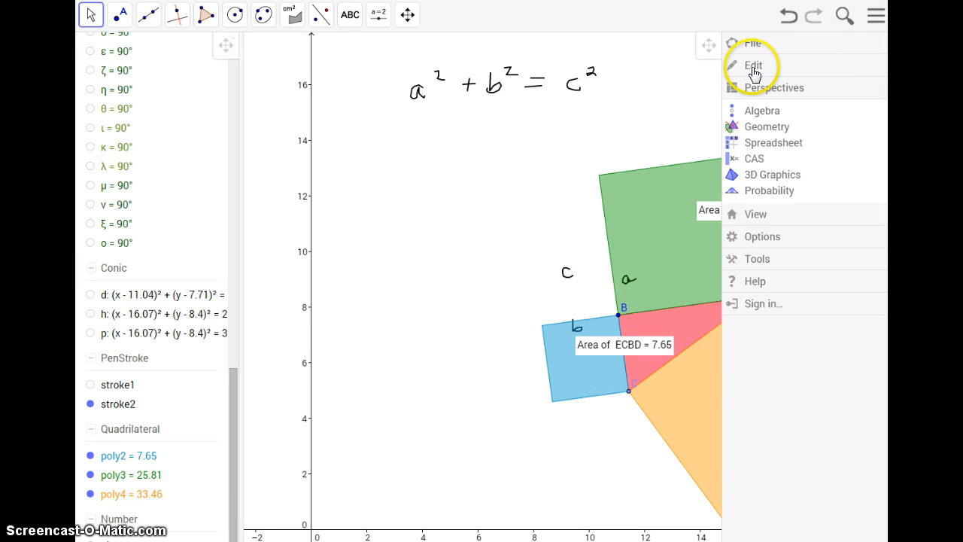
{"action": "left_click", "coordinate": [758, 44]}
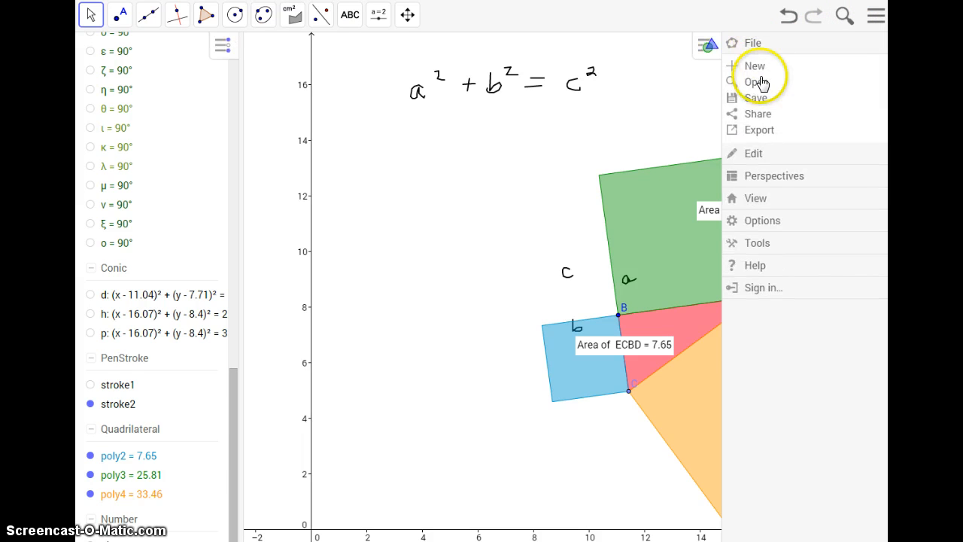
{"action": "left_click", "coordinate": [756, 98]}
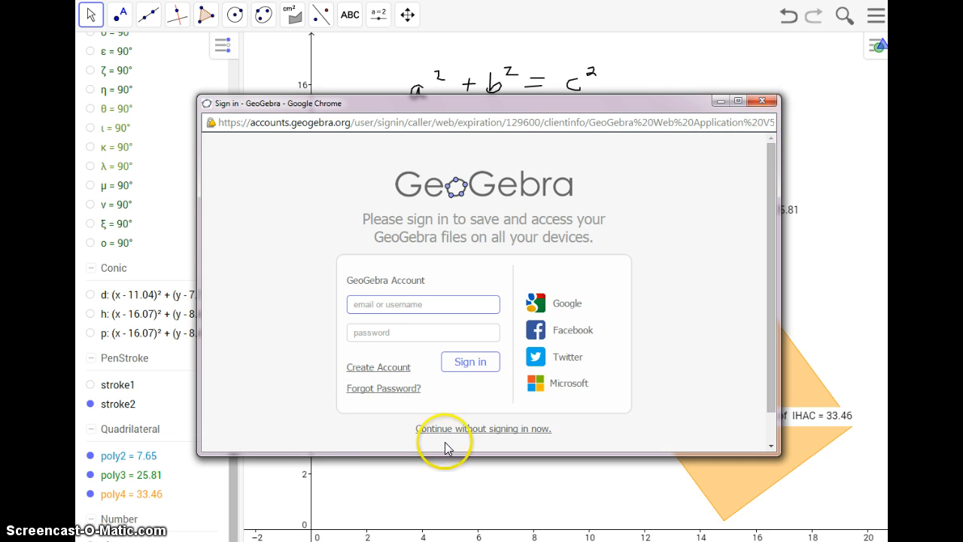
{"action": "left_click", "coordinate": [761, 101]}
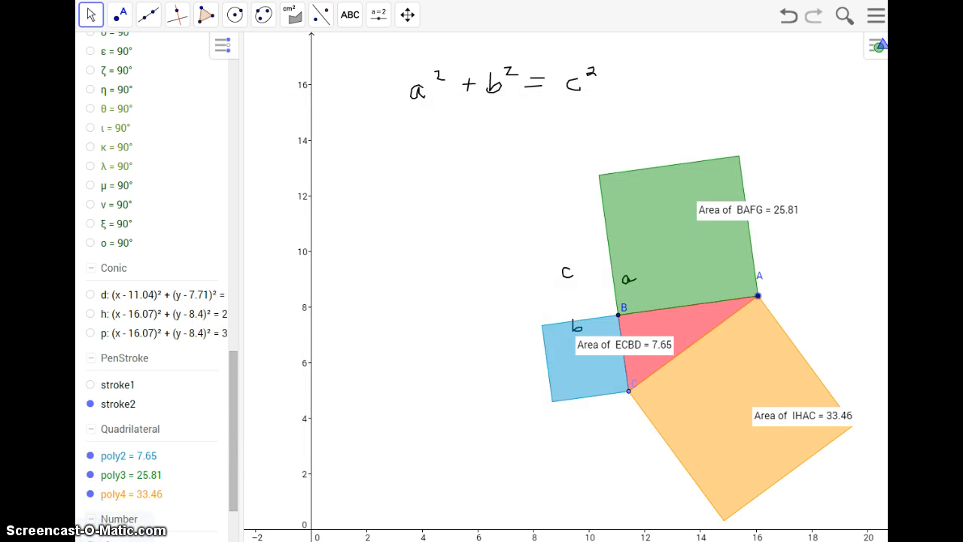
- Switch to Snipping Tool and capture the GeoGebra window with the algebra list, formula and labeled squares
{"action": "key", "text": "super"}
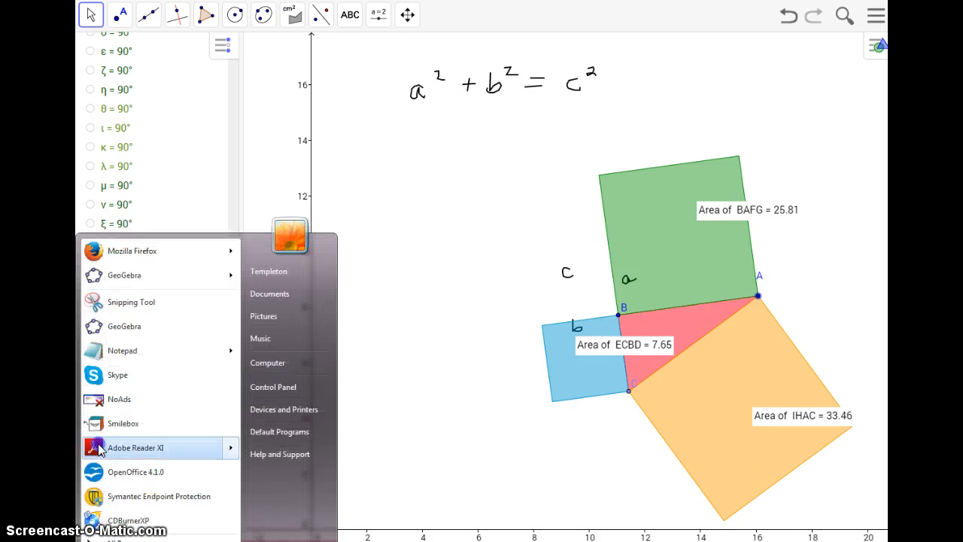
{"action": "left_click", "coordinate": [128, 309]}
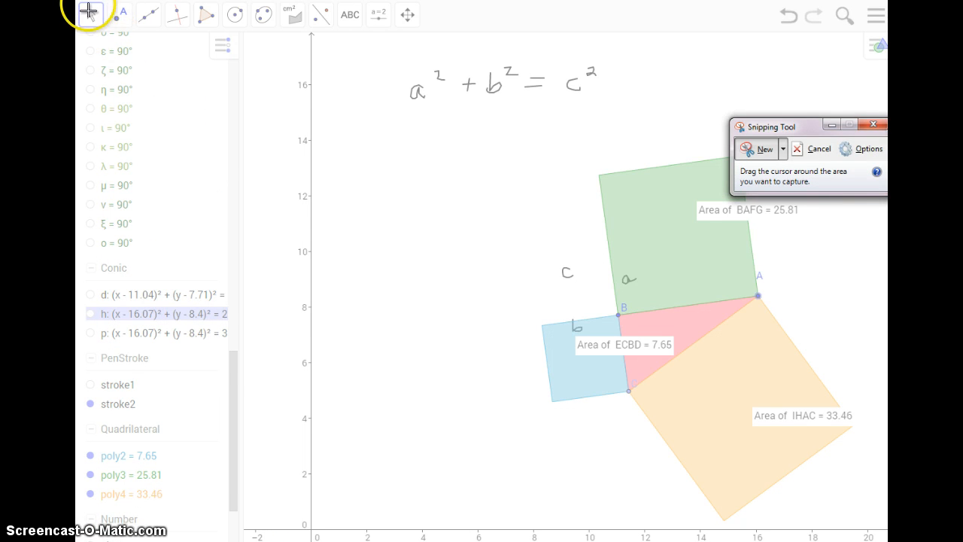
{"action": "left_click_drag", "start_coordinate": [88, 5], "coordinate": [866, 509]}
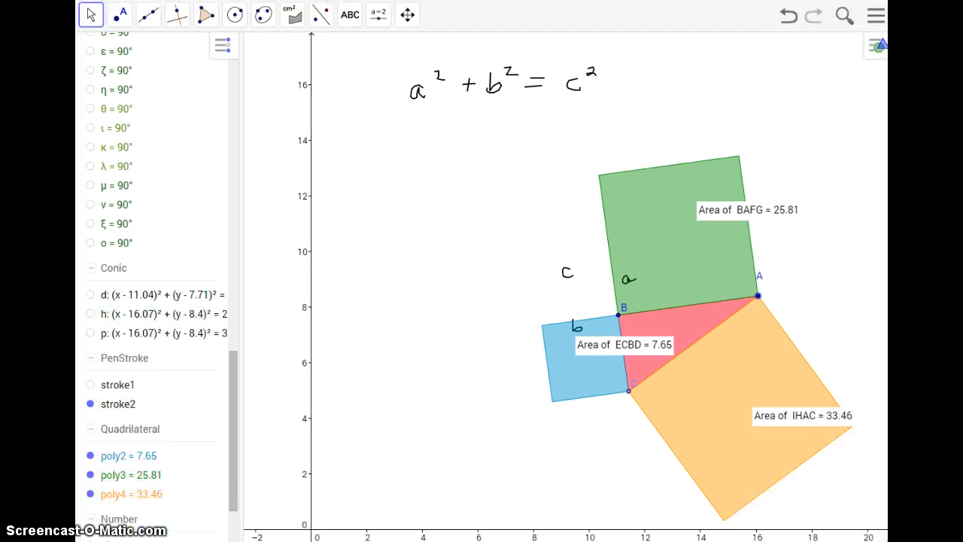
{"action": "left_click", "coordinate": [730, 242]}
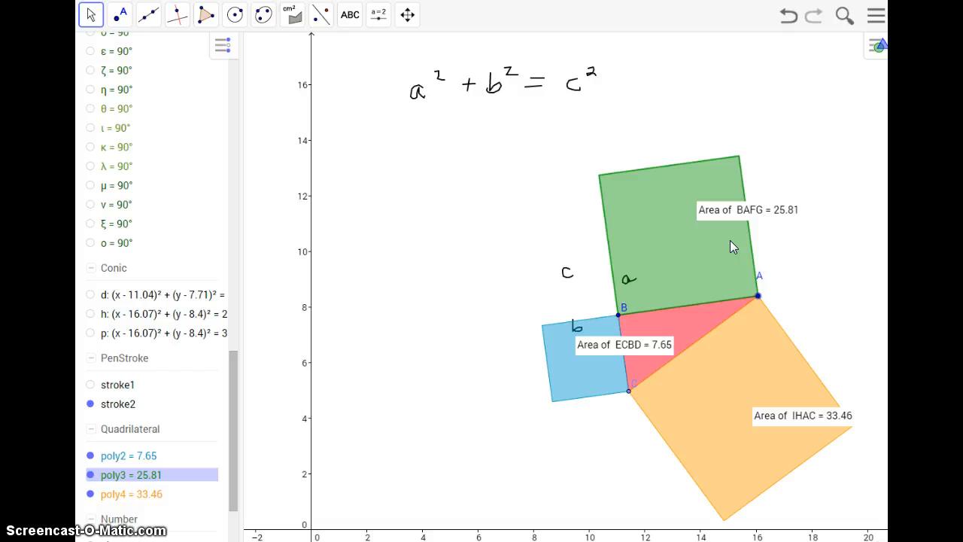
{"action": "key", "text": "Escape"}
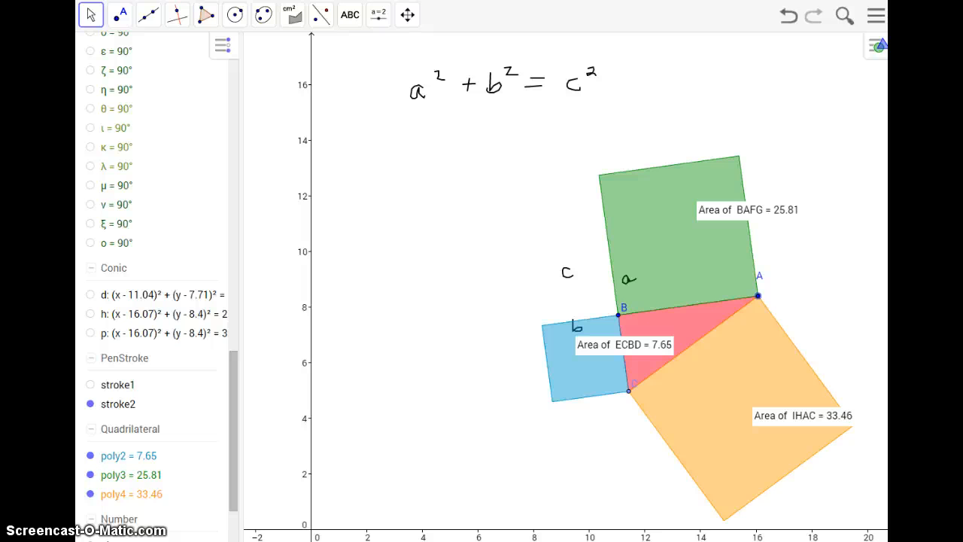